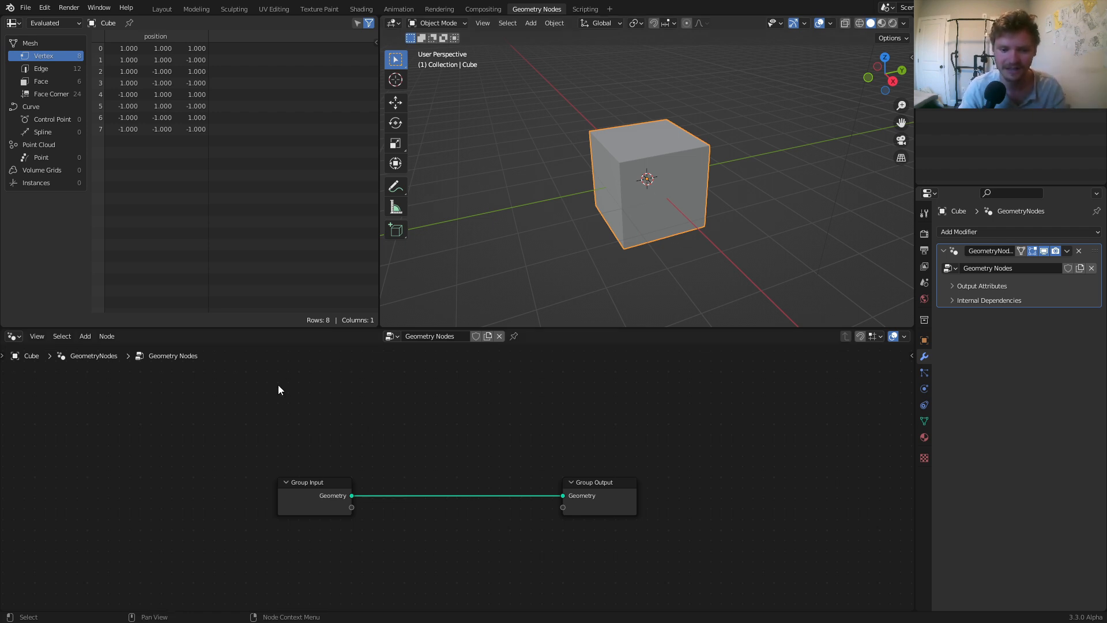
Delete the Group Input node and add a String to Curves node to the geometry node tree.
drag(243, 439, 314, 485)
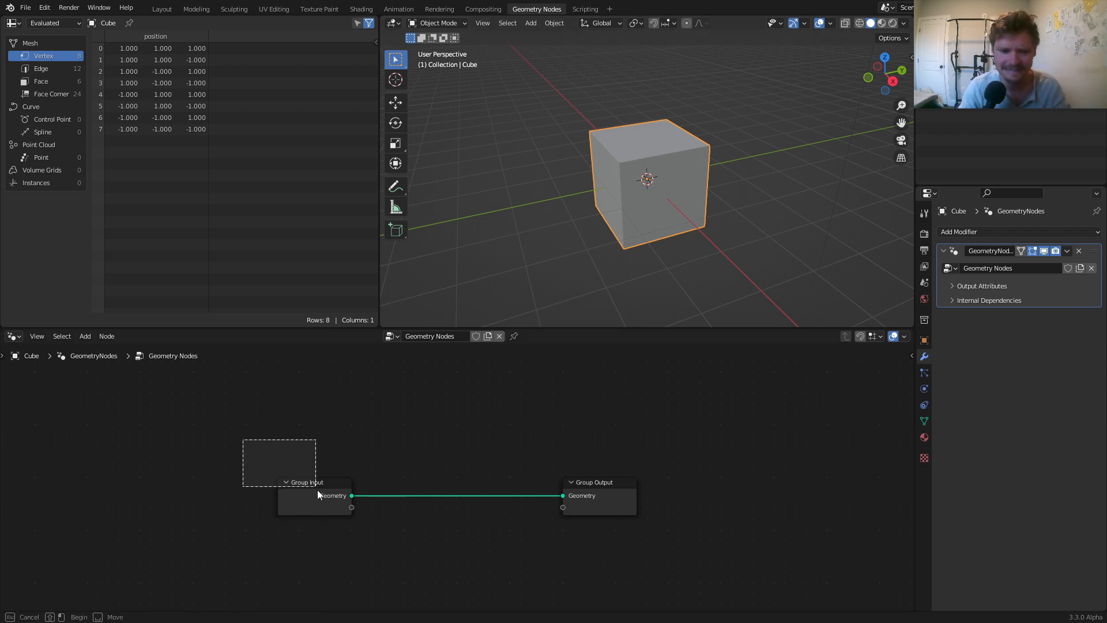
key(x)
key(shift+a)
text(string to)
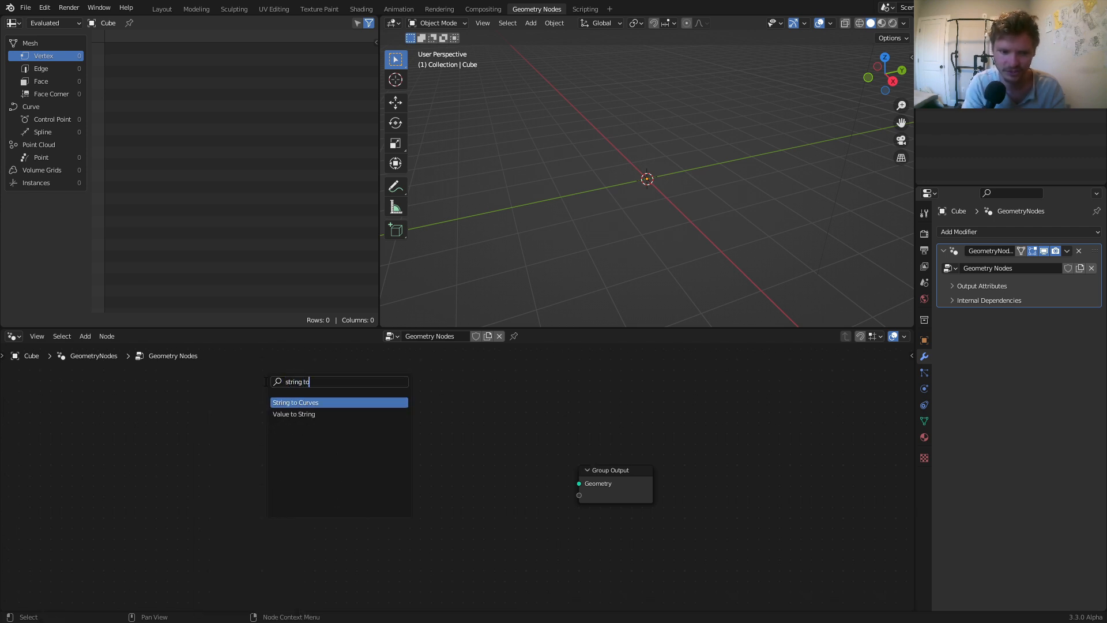
key(Return)
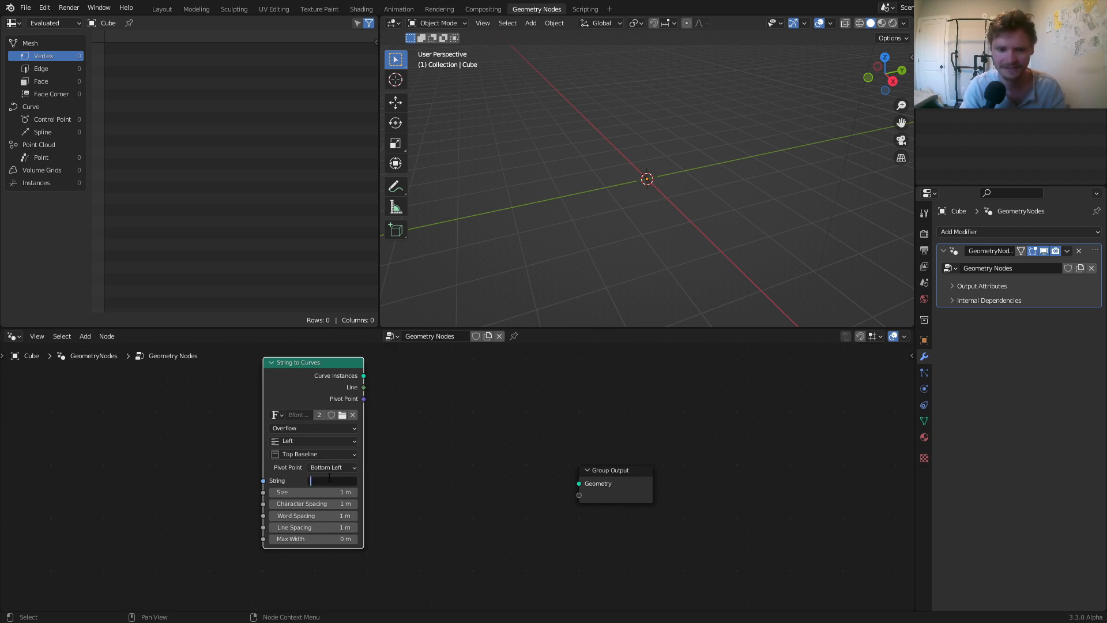
Set the string to RED, link Curve Instances to the Group Output, and show the text from the top view.
text(RED)
key(Return)
alt+right_drag(322, 427, 611, 485)
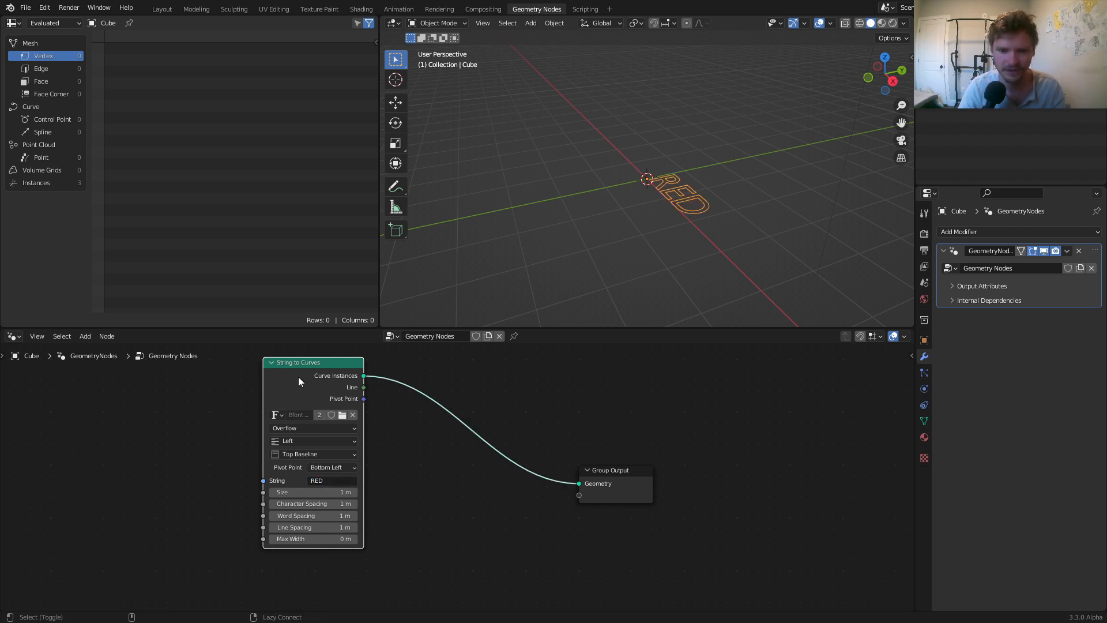
click(884, 57)
scroll(751, 168, up, 6)
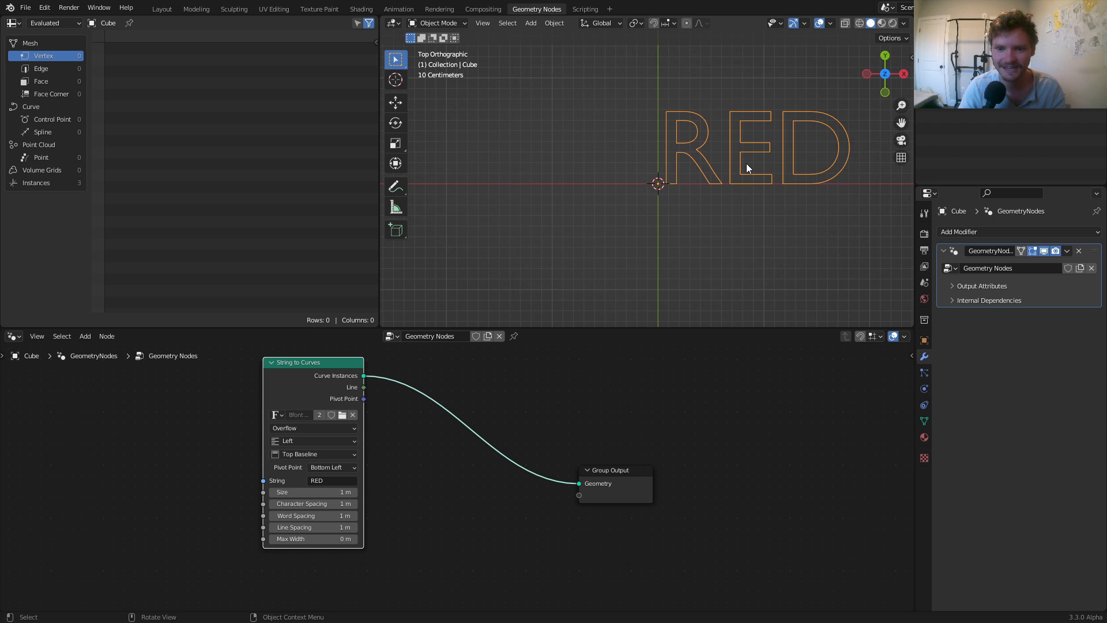
Set the String to Curves node's horizontal alignment to Center and vertical alignment to Middle.
click(288, 440)
click(297, 466)
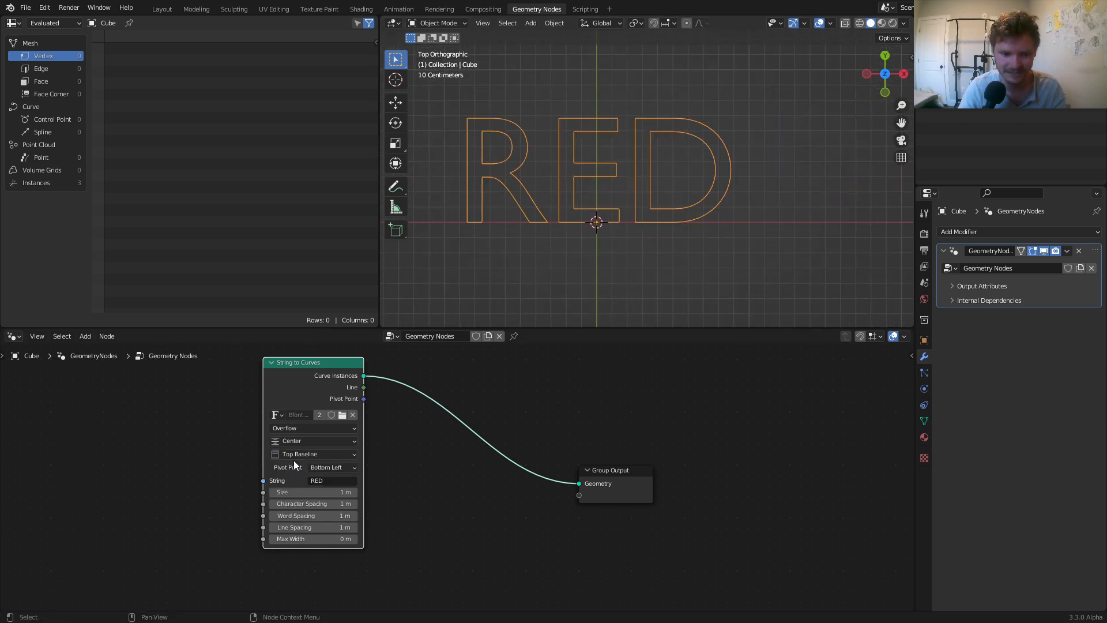
click(289, 454)
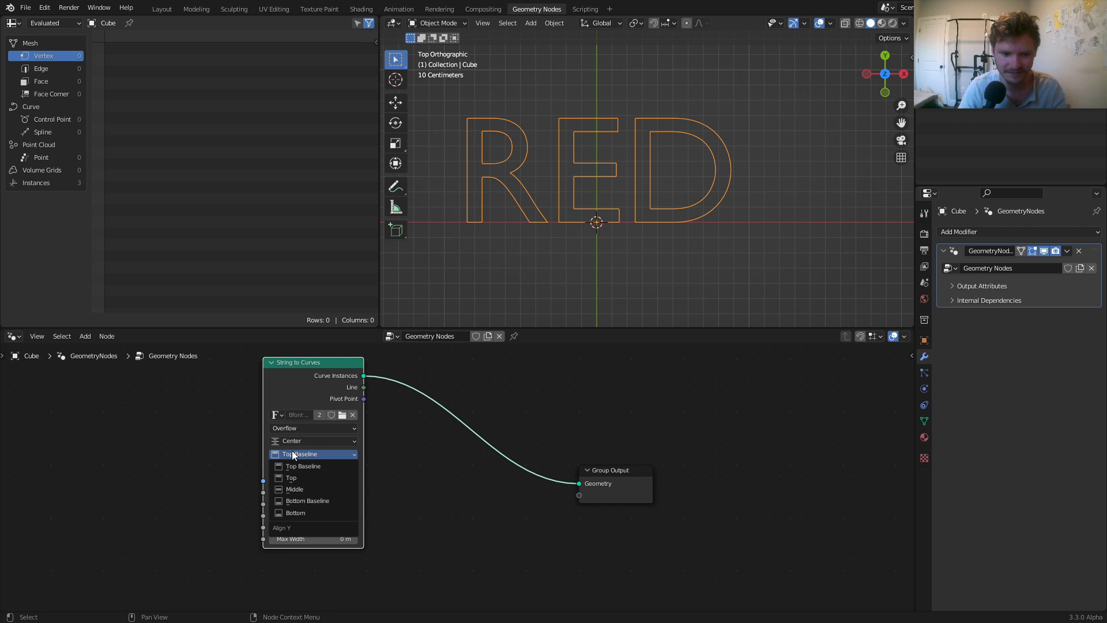
click(300, 489)
drag(345, 363, 318, 366)
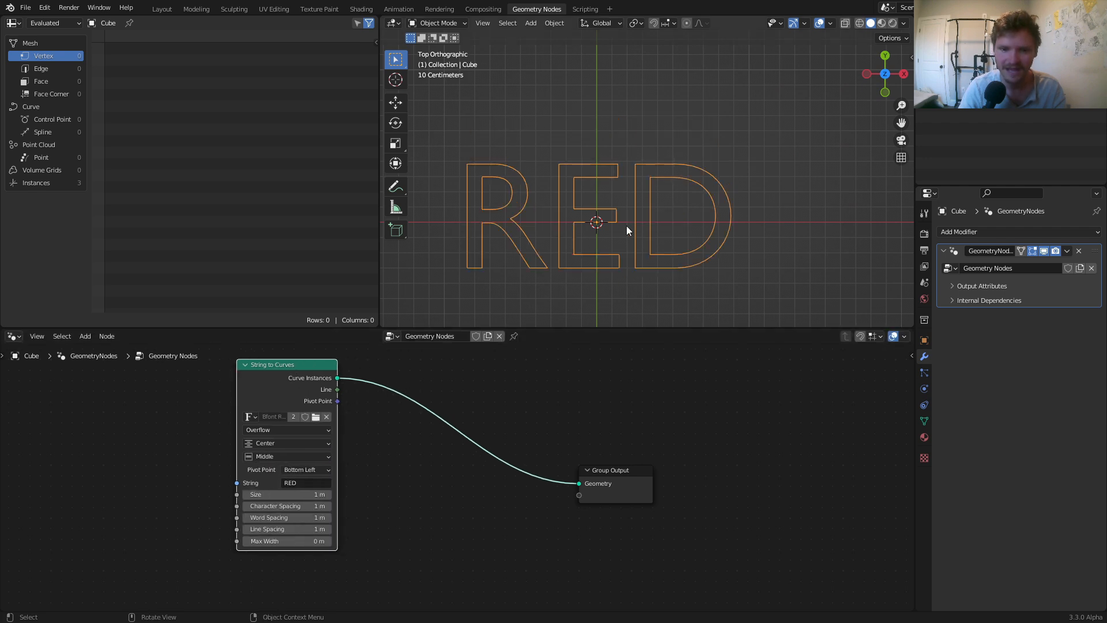
Duplicate the RED String to Curves node below the original and set the copy's string to GREEN.
scroll(437, 368, down, 2)
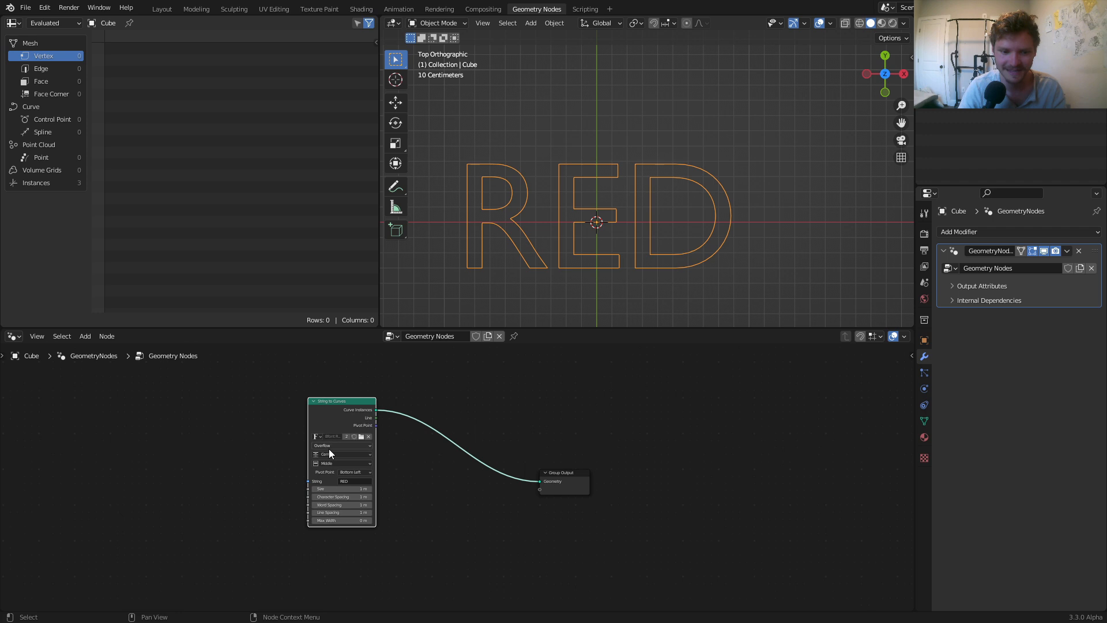
middle_drag(327, 444, 350, 395)
key(shift+d)
click(358, 527)
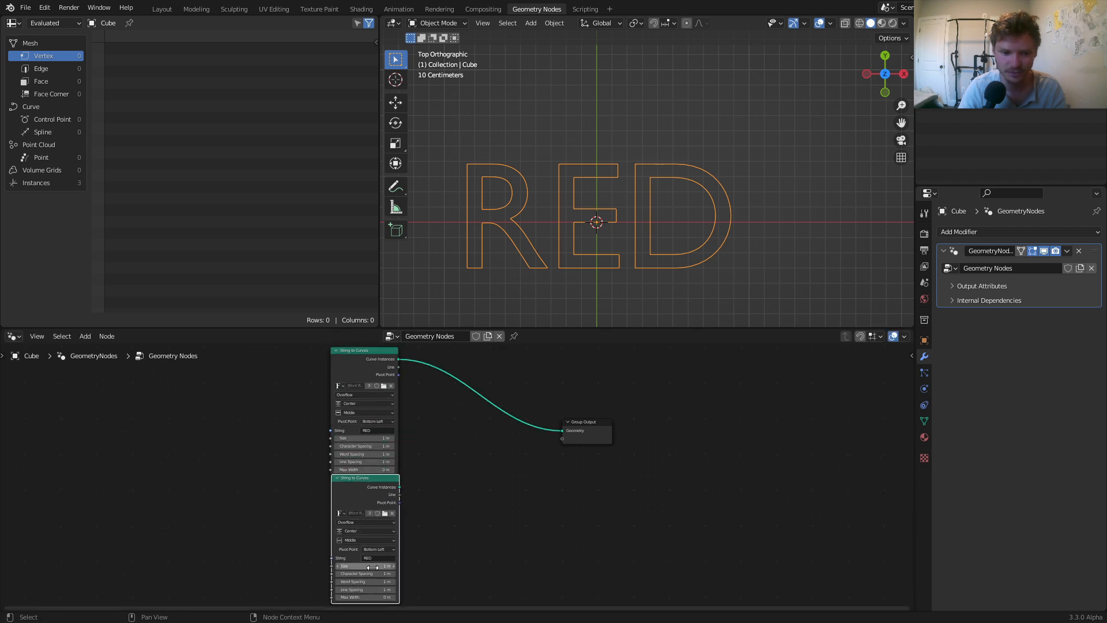
text(GREEN)
key(Return)
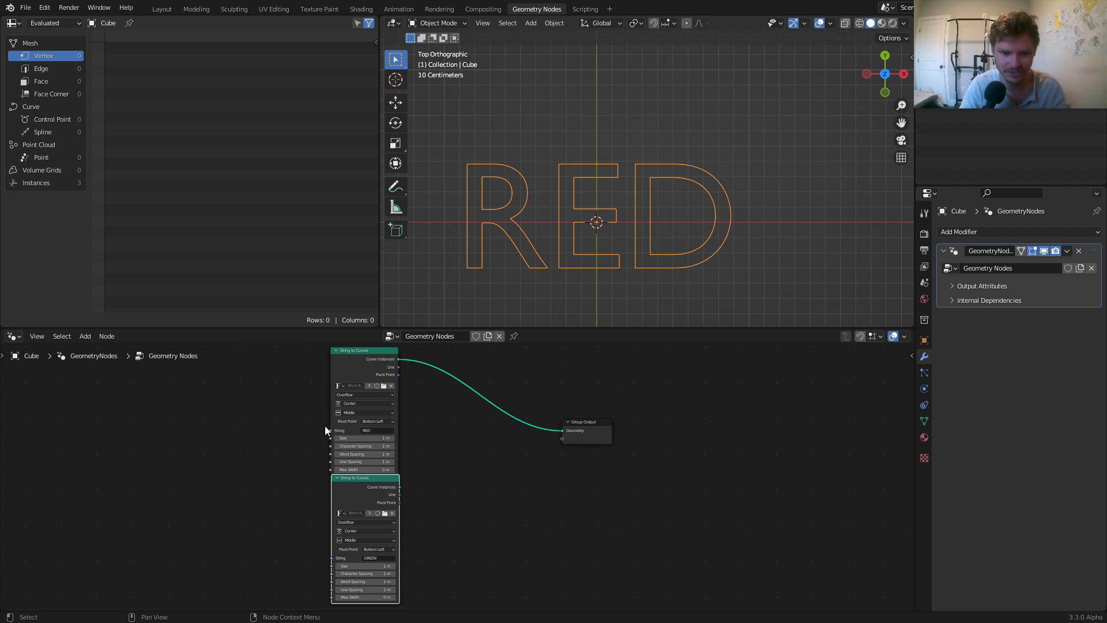
Duplicate the GREEN String to Curves node below it and set the copy's string to BLUE.
middle_drag(375, 470, 373, 369)
key(shift+d)
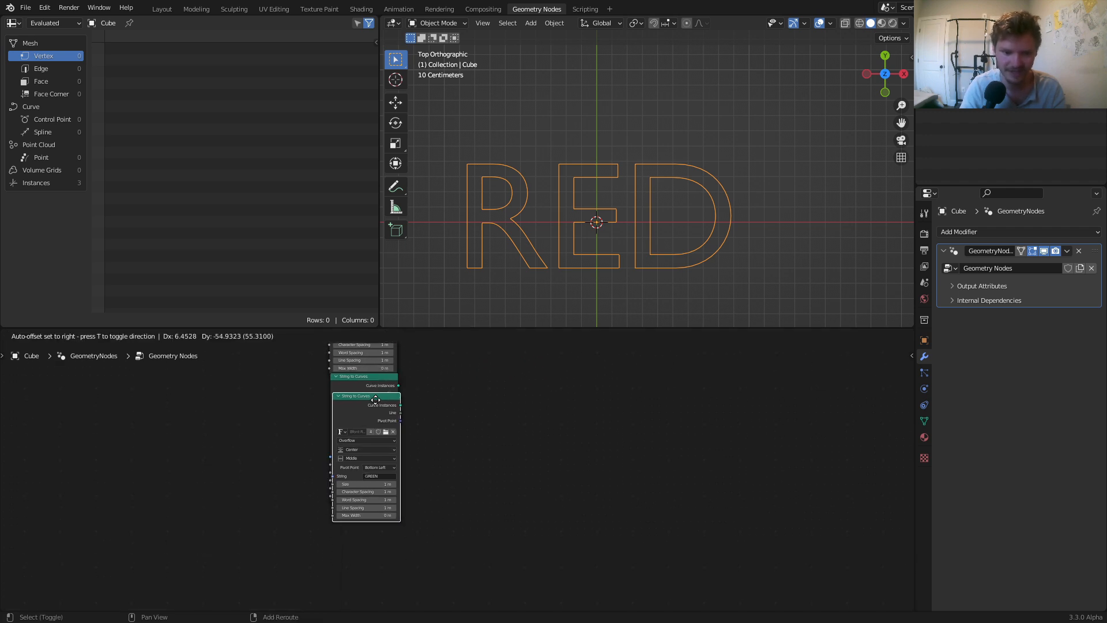
click(375, 507)
scroll(394, 531, up, 3)
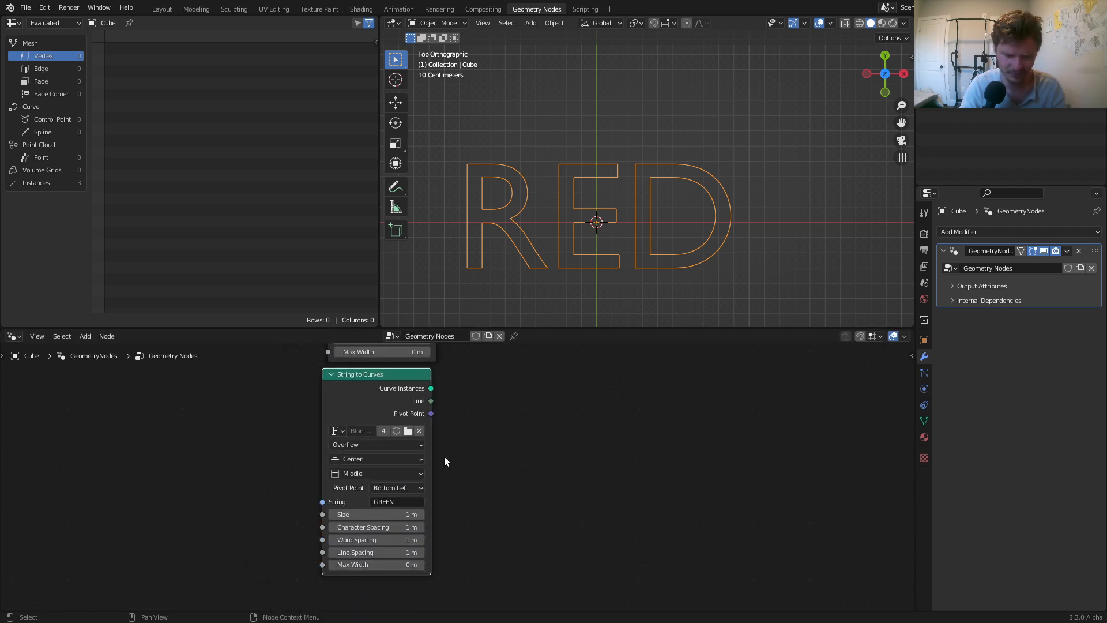
click(410, 504)
text(BLUE)
key(Return)
Preview the RED, GREEN and BLUE String to Curves nodes in turn through the Group Output, ending on RED.
scroll(406, 507, down, 4)
scroll(440, 401, down, 1)
middle_drag(441, 372, 411, 453)
alt+shift+click(404, 431)
alt+shift+click(397, 514)
scroll(554, 285, down, 2)
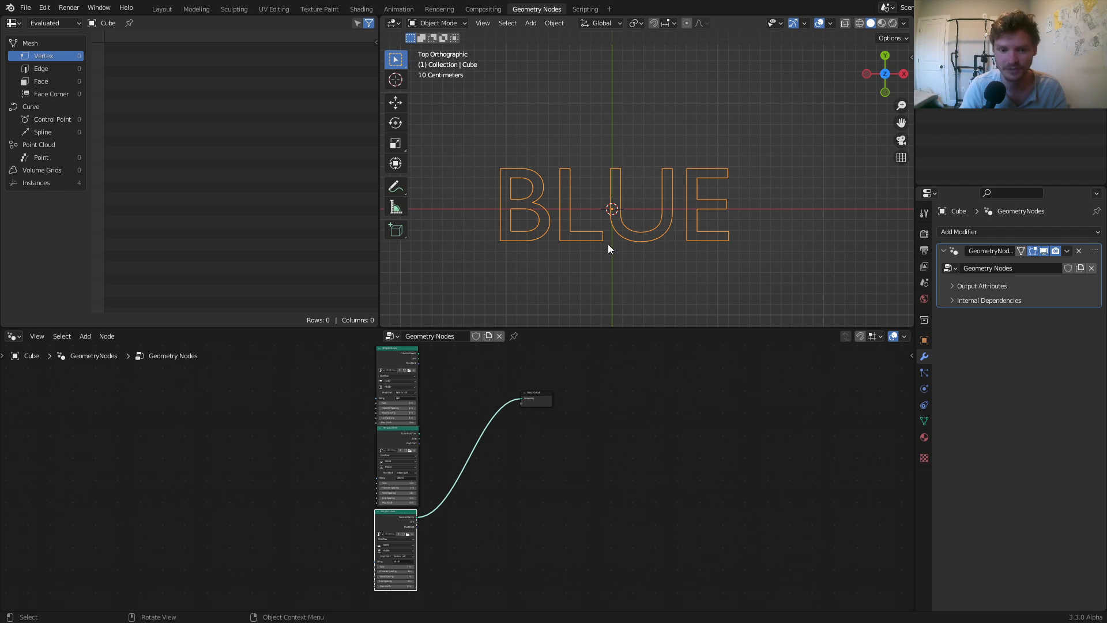
alt+shift+click(404, 363)
alt+shift+click(398, 442)
alt+shift+click(391, 511)
alt+shift+click(383, 376)
Insert a Switch node between the RED text and Group Output, and link the GREEN node's Curve Instances to True.
scroll(424, 394, up, 1)
scroll(425, 394, up, 3)
middle_drag(430, 420, 441, 484)
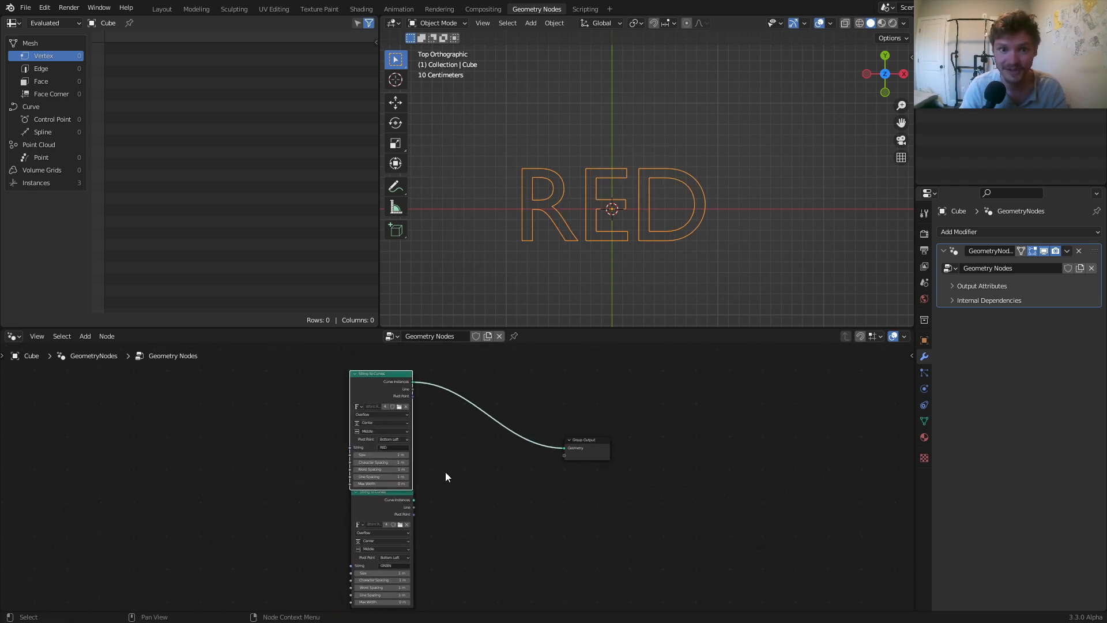
scroll(447, 471, up, 1)
key(shift+a)
click(465, 384)
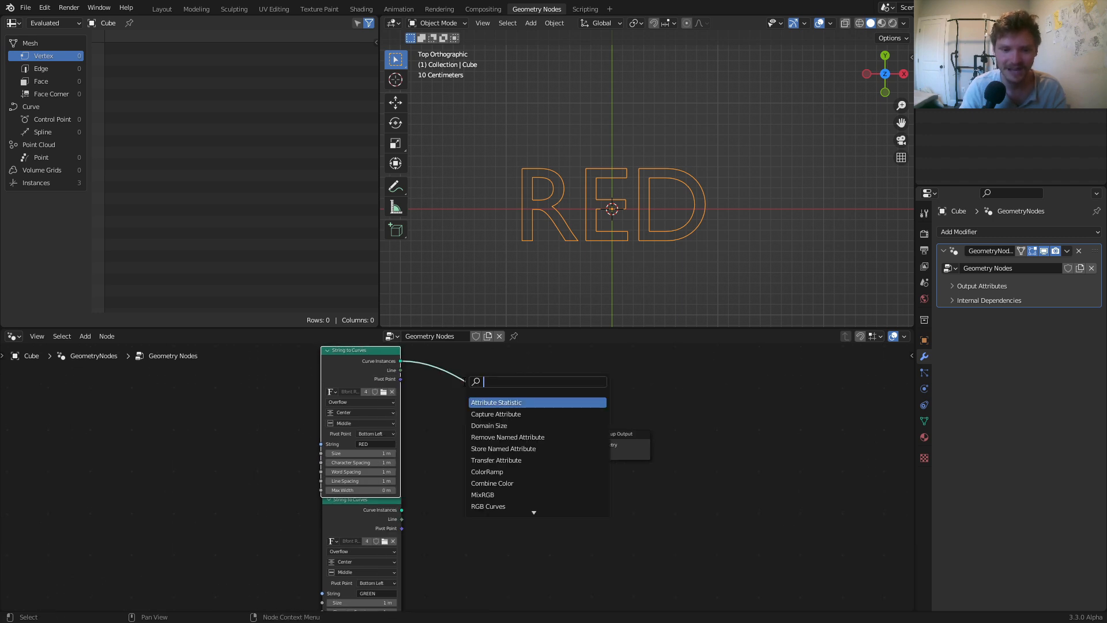
text(switch)
key(Return)
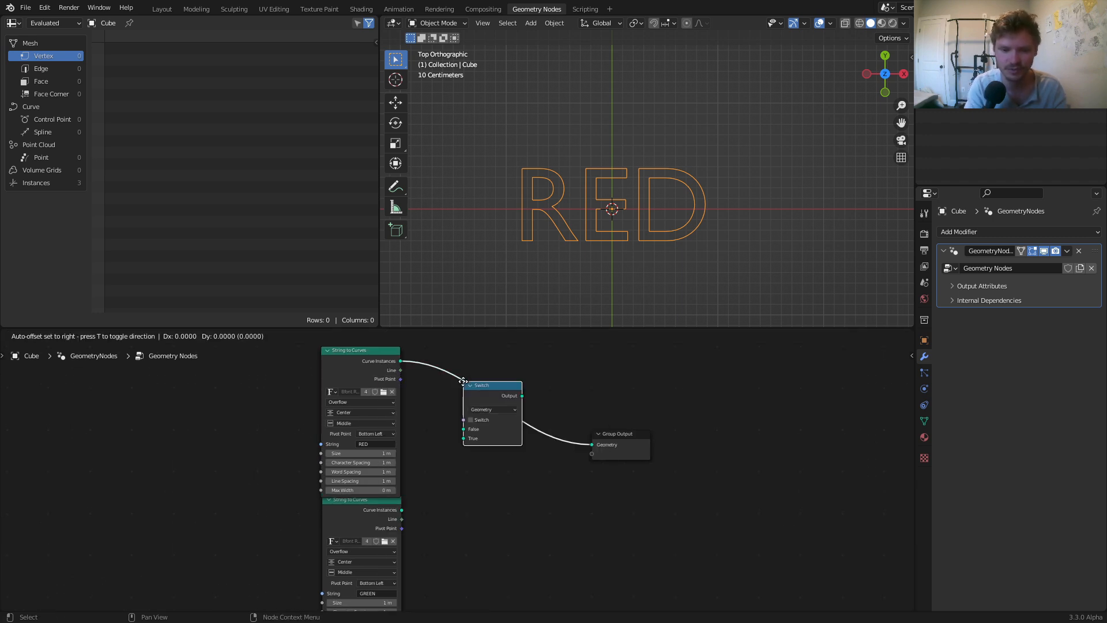
click(463, 381)
drag(402, 510, 464, 438)
drag(484, 400, 472, 457)
Toggle the Switch node on and off to check how it alternates between RED and GREEN, leaving it off.
scroll(495, 490, up, 3)
scroll(495, 490, up, 2)
click(463, 476)
click(464, 477)
click(463, 477)
click(463, 477)
click(464, 477)
click(461, 477)
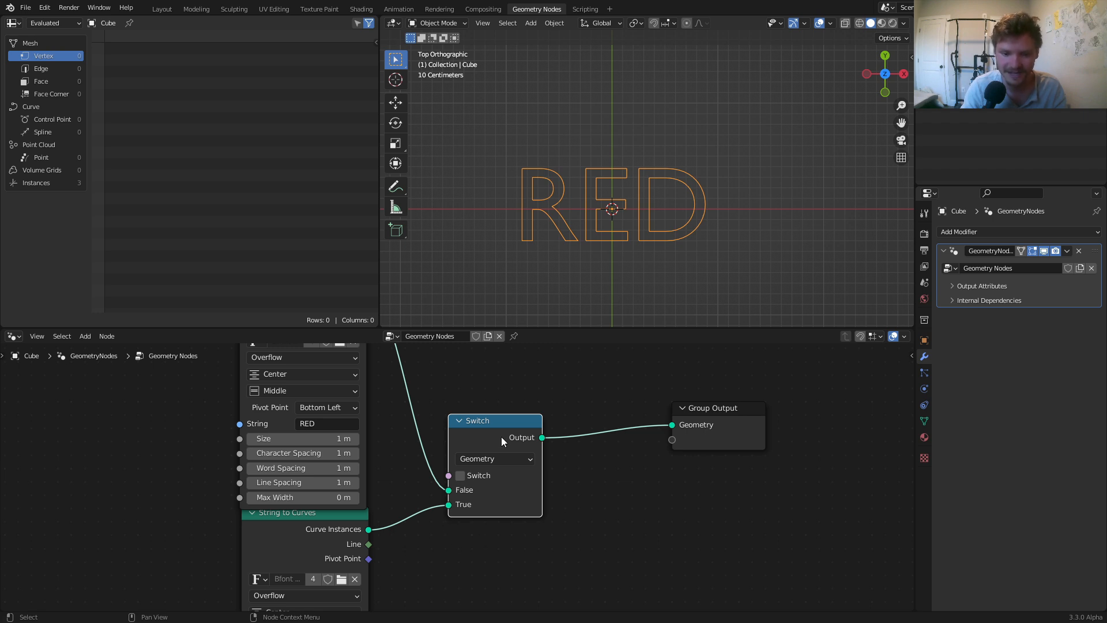
Move the Group Output node farther from the Switch node and reposition the Switch to make room between them.
scroll(501, 437, down, 2)
drag(643, 436, 728, 478)
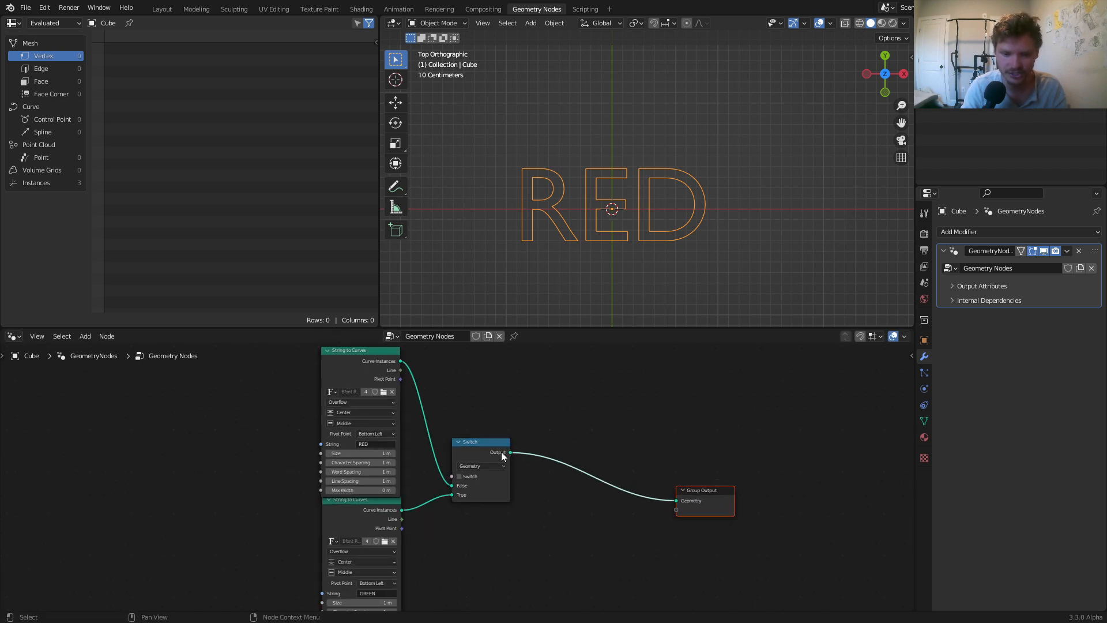
drag(492, 448, 502, 488)
middle_drag(501, 488, 511, 442)
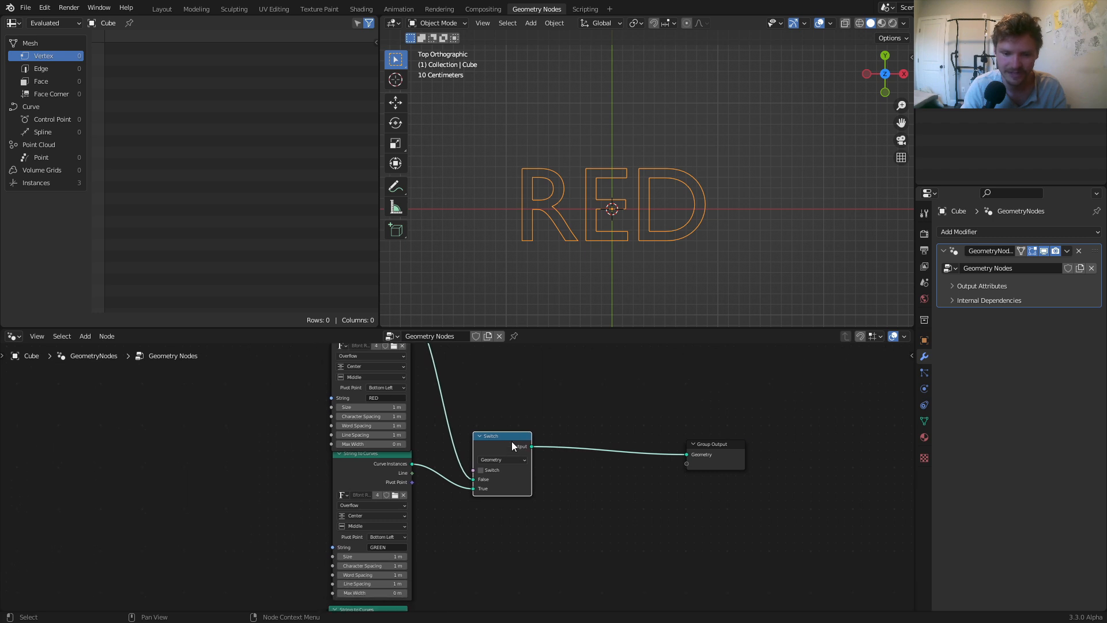
Duplicate the Switch node onto the link before Group Output and link the BLUE node's Curve Instances to its True input.
key(shift+d)
click(592, 442)
shift+scroll(477, 486, down, 2)
alt+right_drag(406, 566, 565, 439)
Toggle both Switch nodes to examine which combinations display RED, GREEN or BLUE, leaving both off.
scroll(500, 425, up, 5)
middle_drag(497, 424, 468, 479)
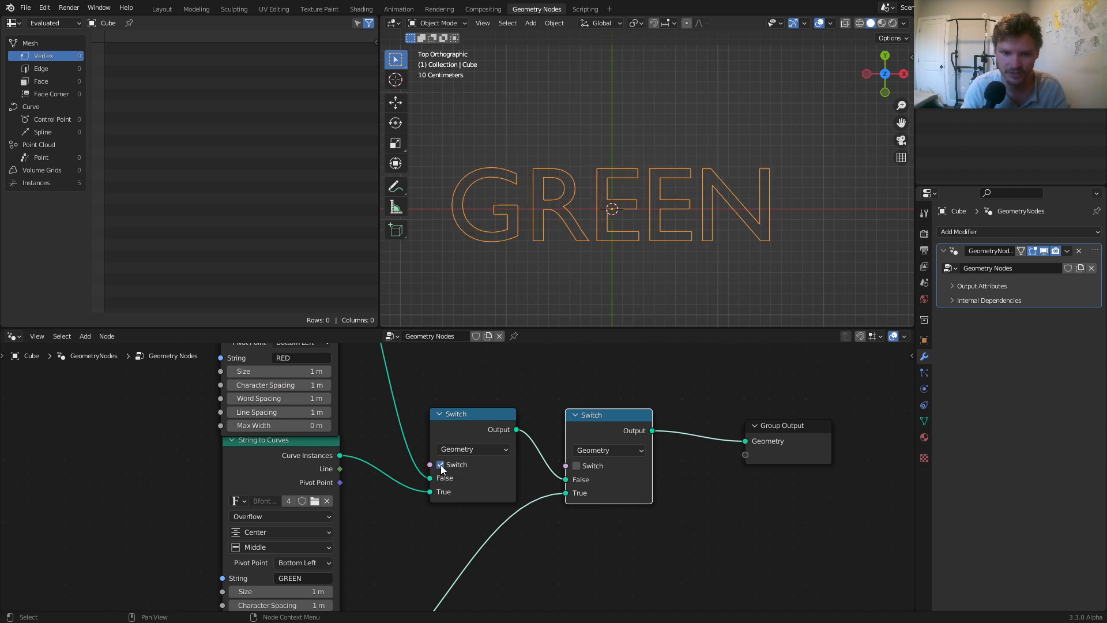
click(577, 465)
click(441, 464)
click(576, 466)
click(576, 466)
click(576, 467)
click(441, 465)
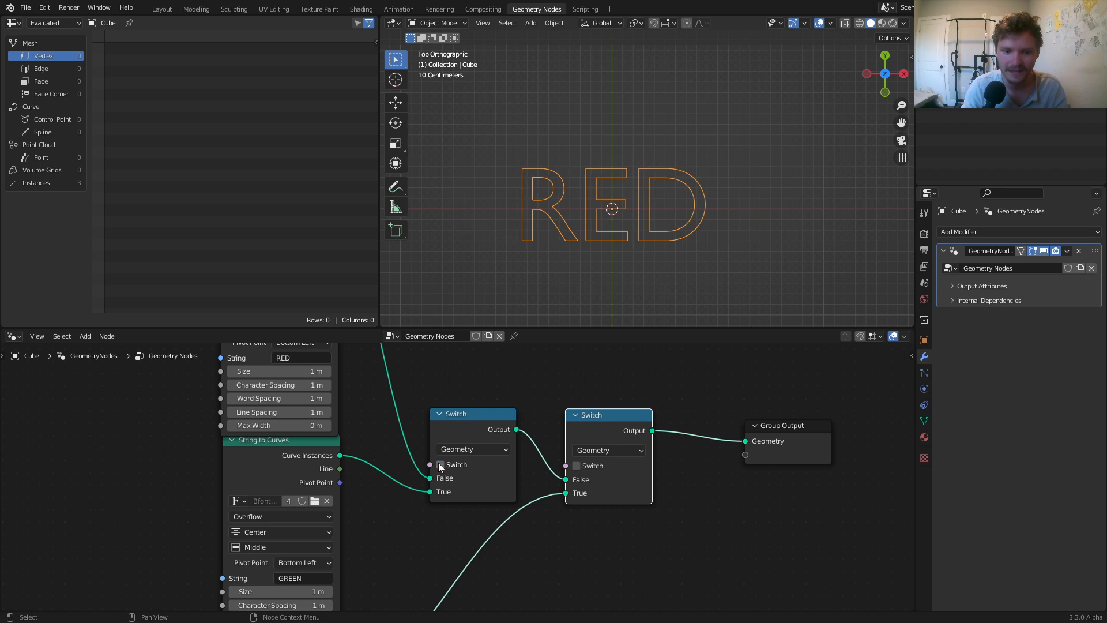
Move the three String to Curves nodes together farther away from the Switch nodes.
scroll(558, 439, down, 4)
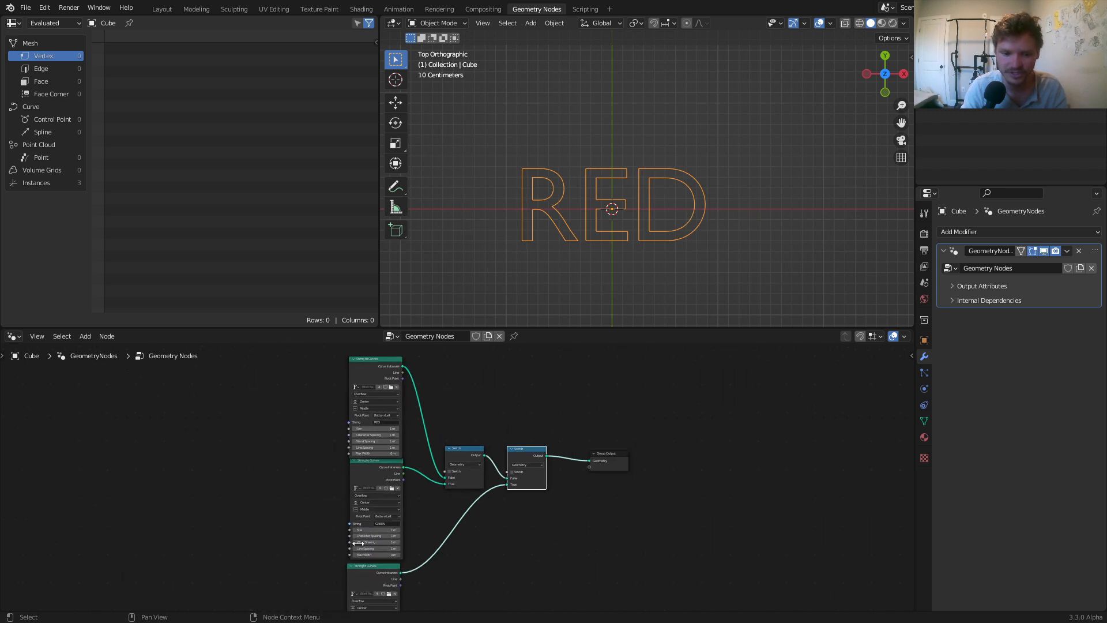
drag(323, 585, 401, 408)
key(g)
click(292, 411)
click(375, 397)
Add a Value node above the links to the first Switch node.
scroll(424, 420, up, 11)
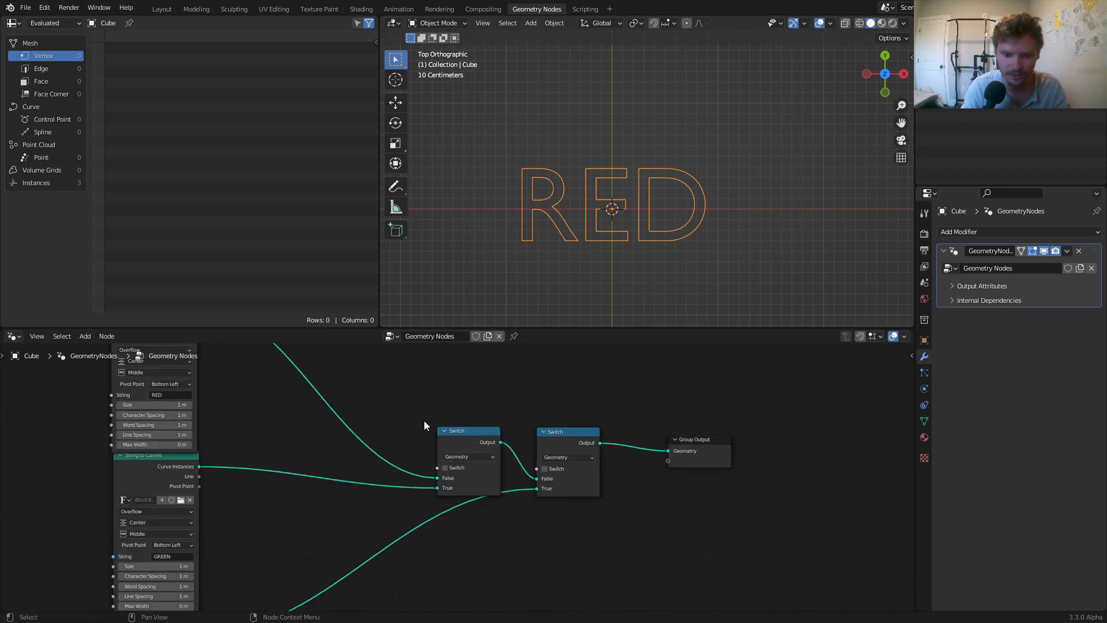
middle_drag(428, 389, 479, 477)
key(shift+a)
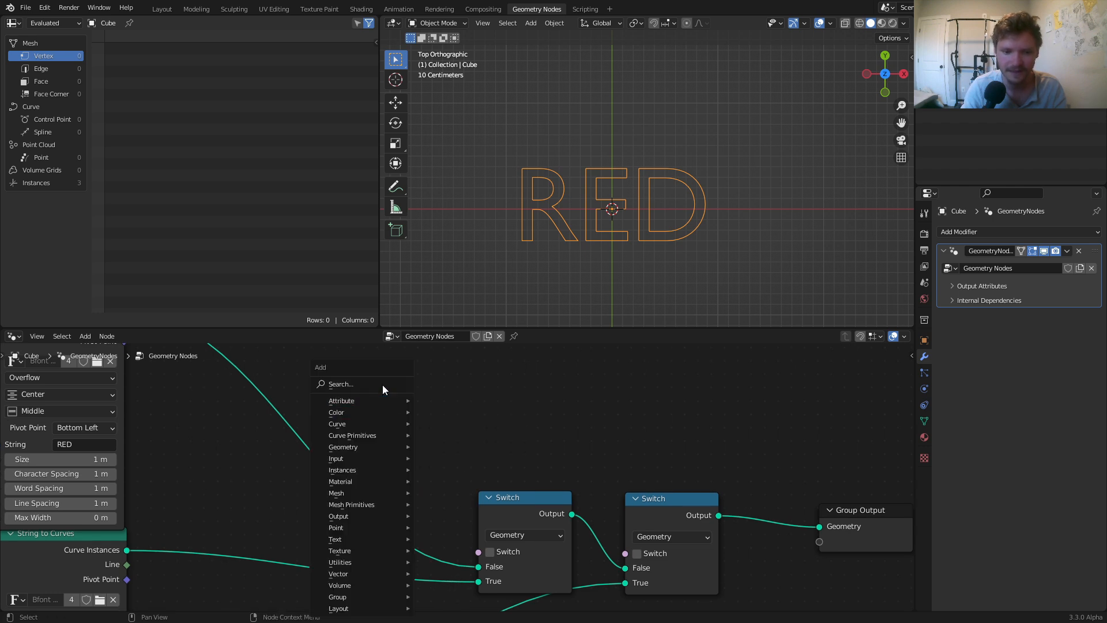
text(va)
key(Return)
click(348, 398)
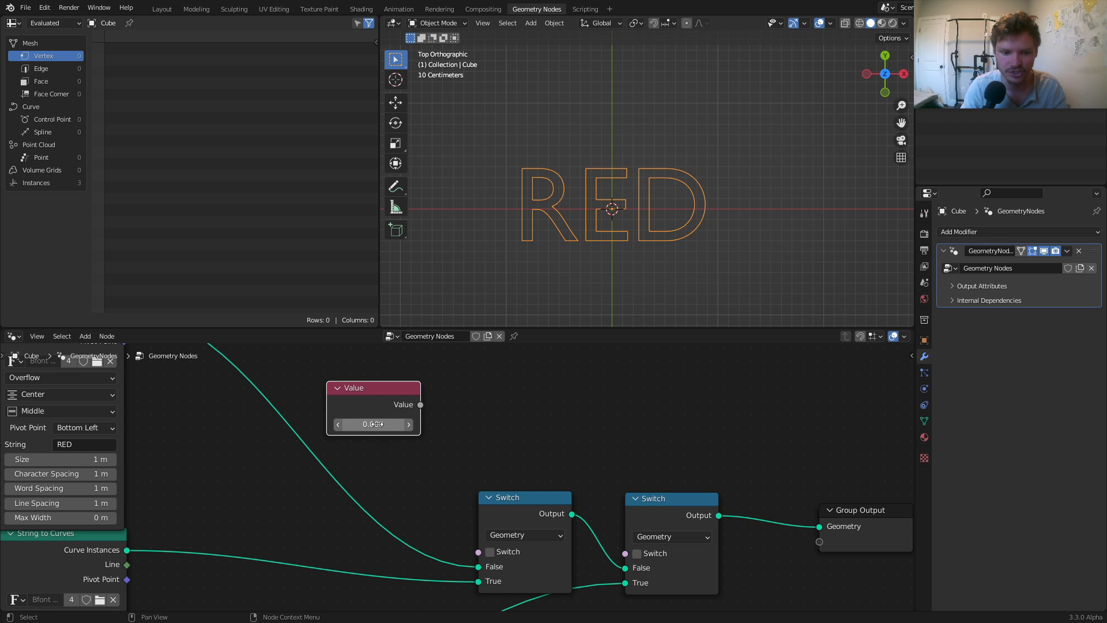
Draw annotation strokes beside the String to Curves nodes and erase them.
scroll(376, 424, down, 2)
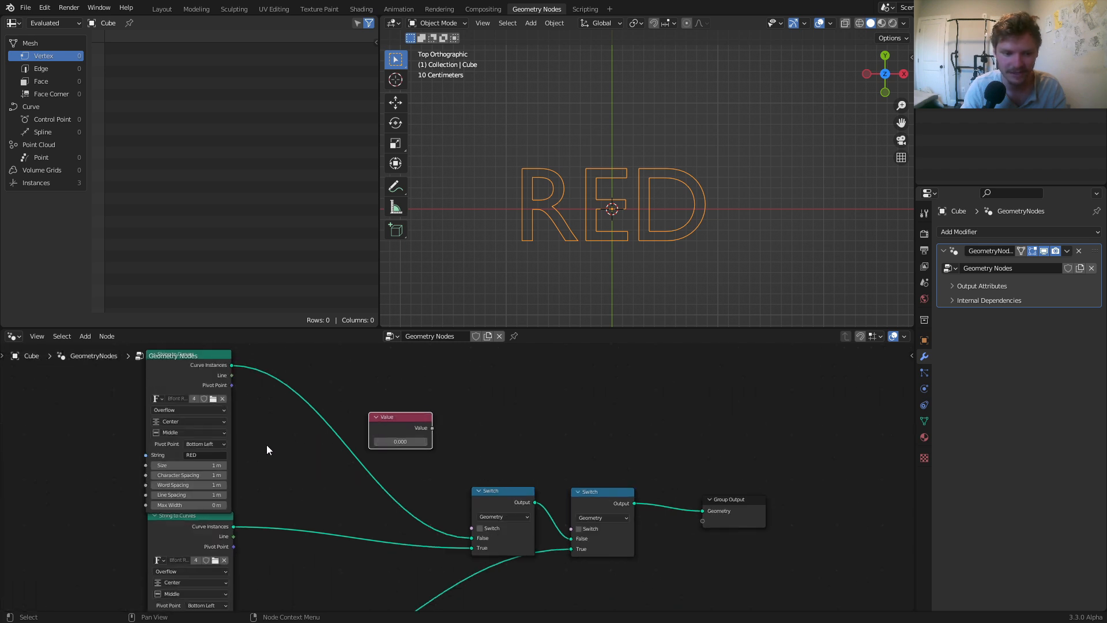
ctrl+right_drag(337, 437, 270, 438)
scroll(332, 450, down, 2)
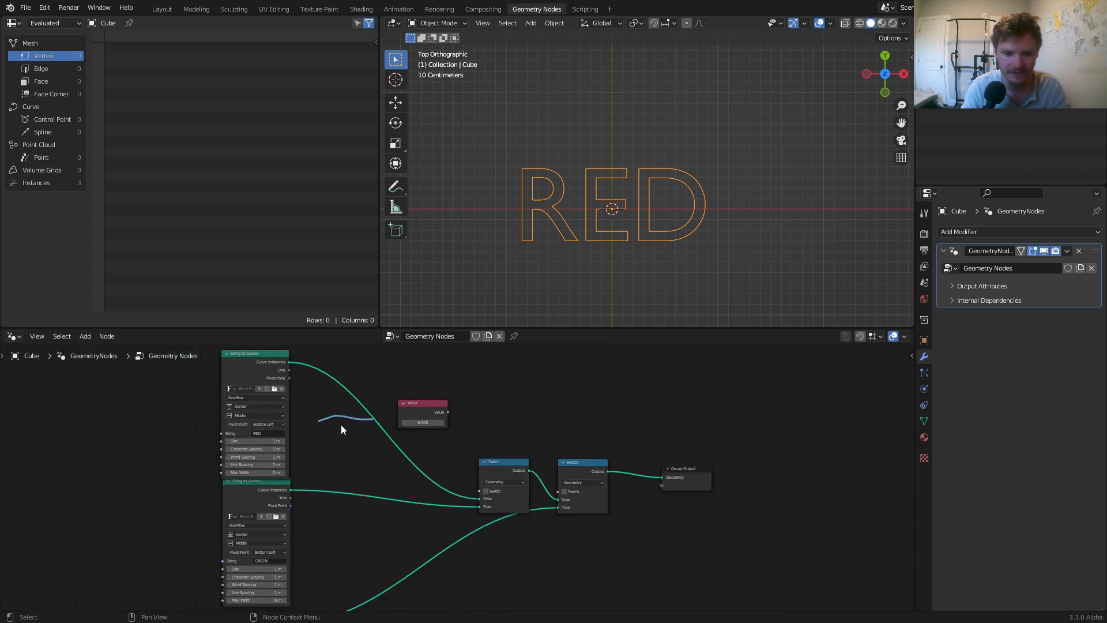
drag(383, 438, 331, 514)
middle_drag(345, 532, 356, 493)
drag(397, 440, 369, 521)
right_drag(368, 536, 398, 438)
mouse_move(340, 493)
right_down()
mouse_move(356, 455)
mouse_move(344, 378)
right_up()
scroll(448, 378, up, 2)
scroll(447, 383, up, 2)
middle_drag(445, 412, 435, 491)
drag(414, 389, 406, 389)
middle_drag(406, 389, 378, 405)
key(shift+a)
text(ec)
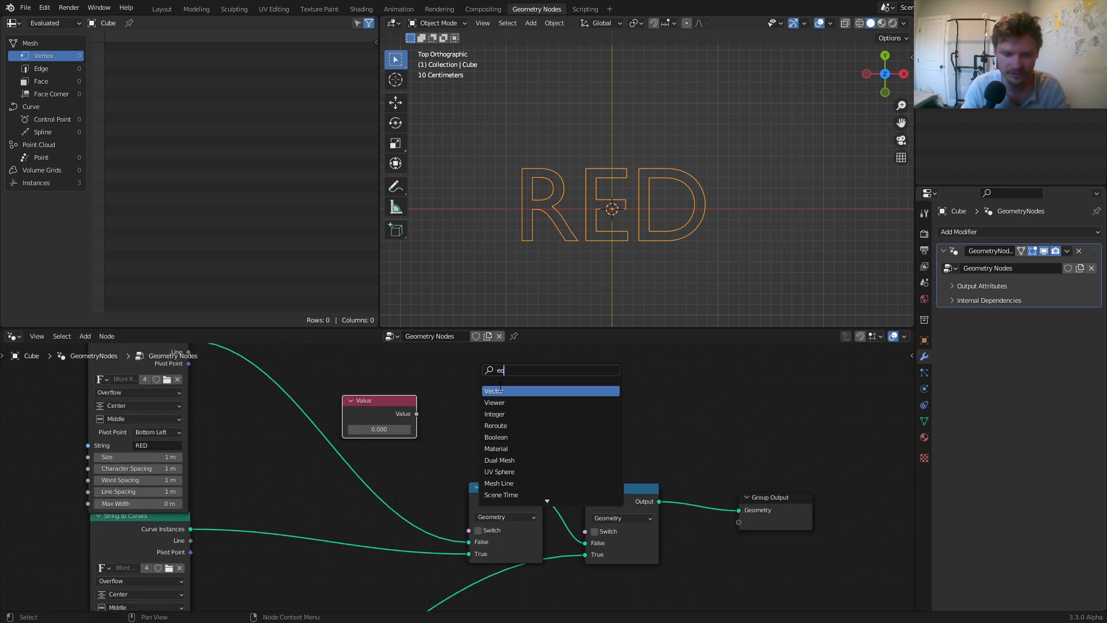
key(Escape)
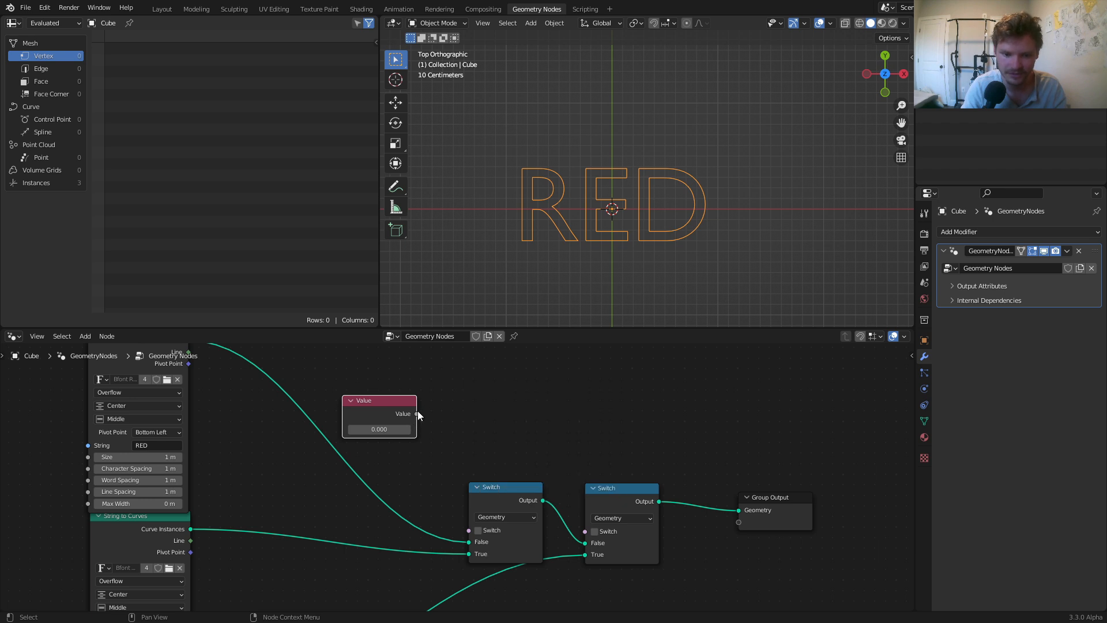
Add a Compare Equal node fed by the Value node's output and place it above the first Switch node.
drag(417, 415, 464, 402)
text(eq)
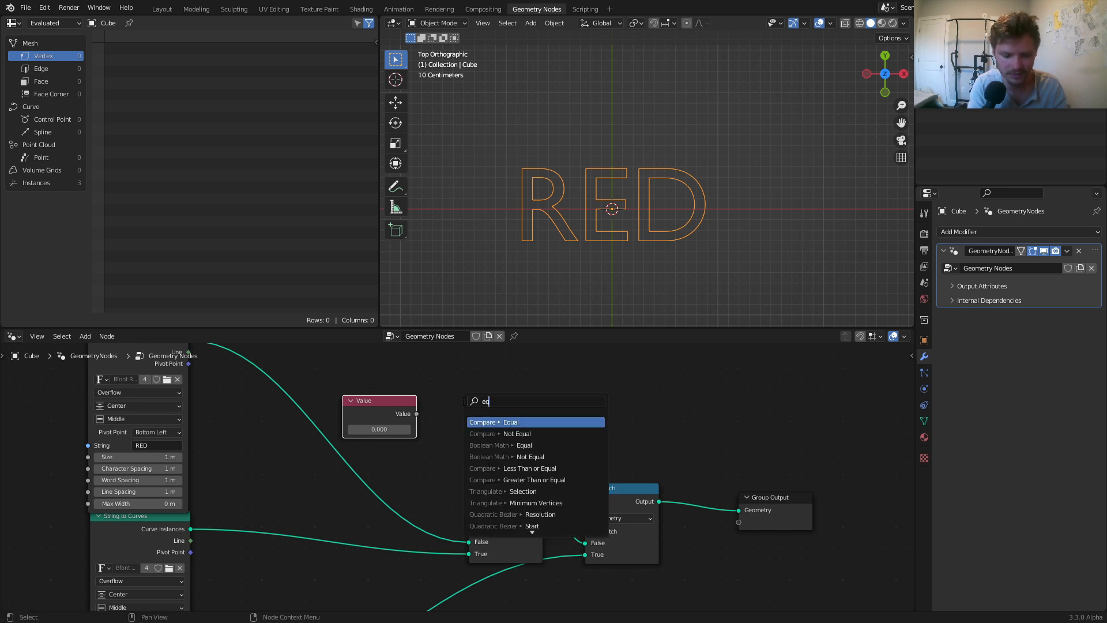
key(Return)
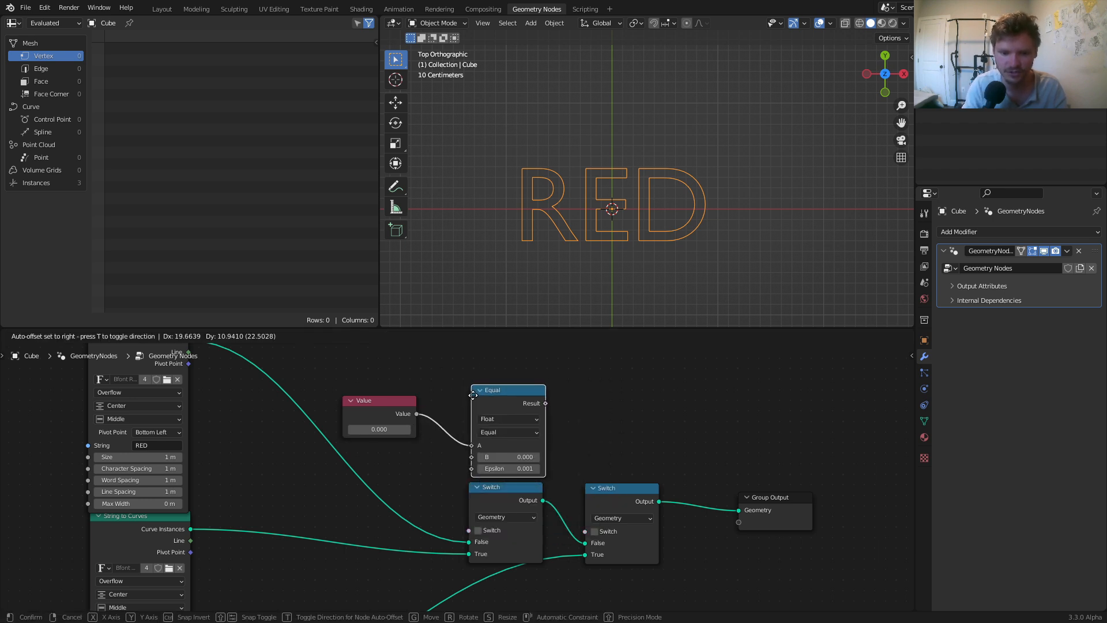
click(492, 409)
scroll(459, 459, up, 2)
click(522, 451)
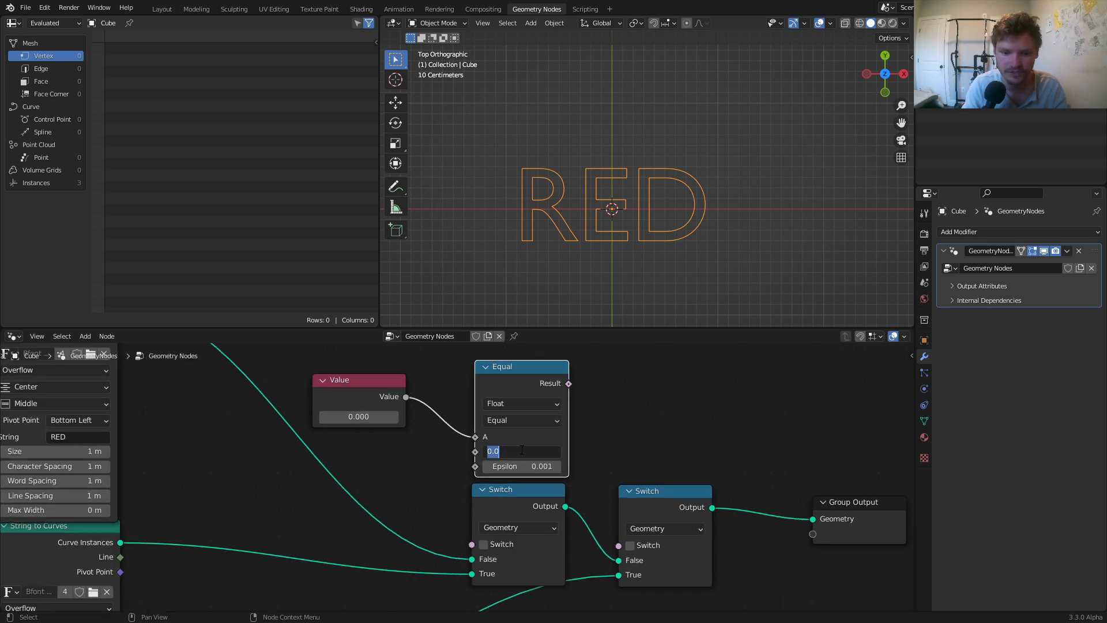
click(616, 438)
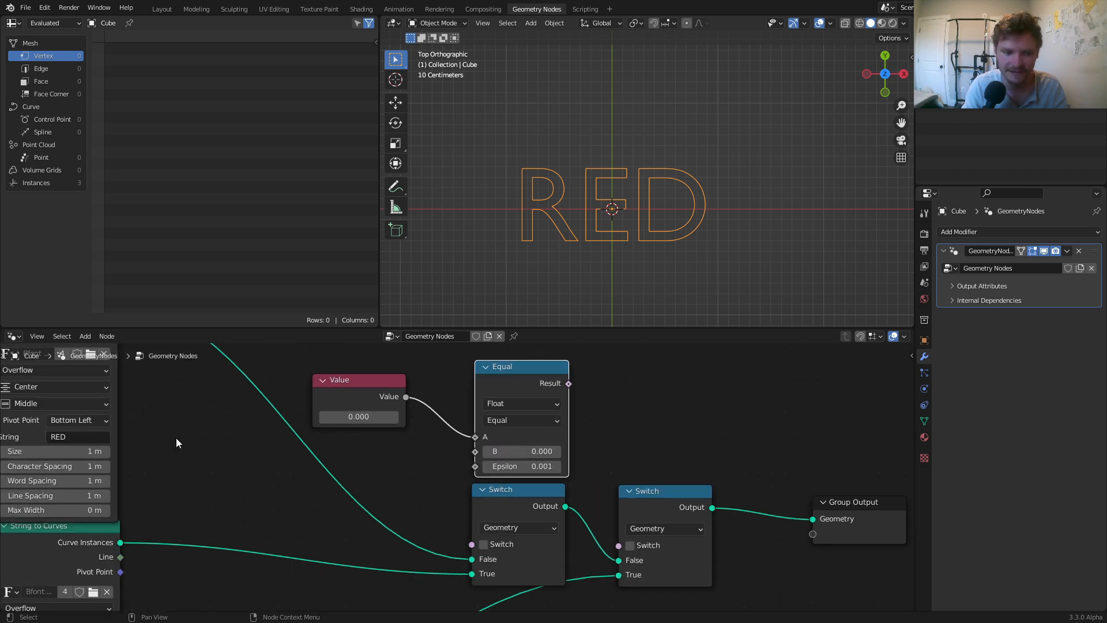
Switch the first Switch node's option on and off repeatedly to compare its False and True results.
click(483, 545)
click(483, 545)
click(484, 545)
click(483, 545)
click(484, 545)
click(483, 545)
click(484, 545)
click(483, 545)
Set the Equal node's B to 1 and connect its Result to the first Switch node's Switch input.
drag(529, 451, 555, 447)
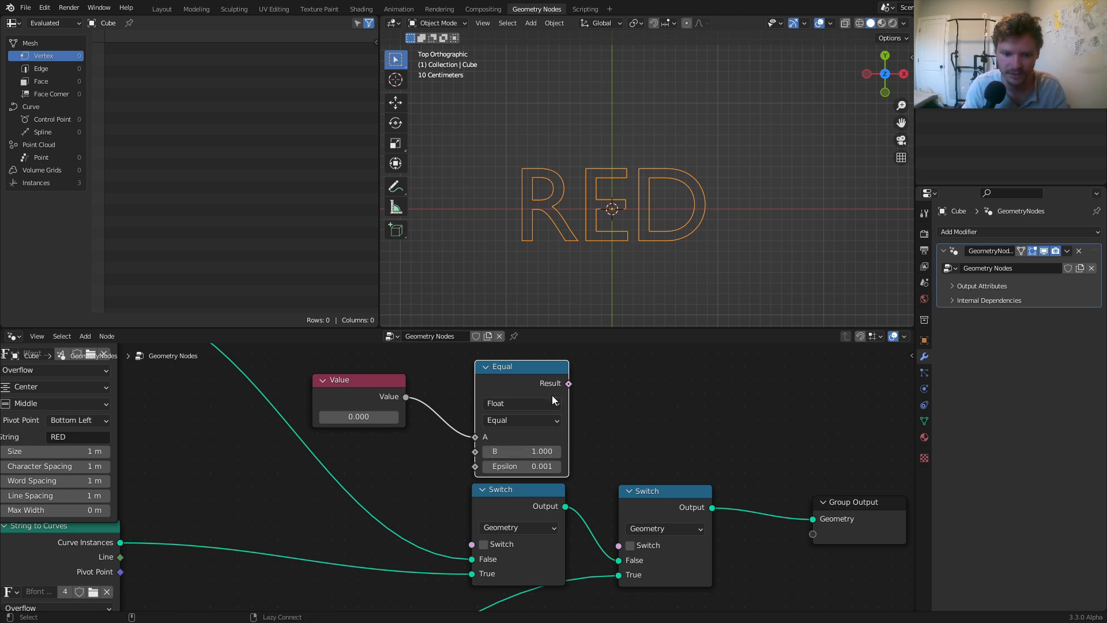
drag(569, 383, 515, 516)
middle_drag(570, 423, 509, 447)
Duplicate the Equal node above the second Switch node and connect the Value node's output to the copy's A input.
key(shift+d)
click(616, 398)
alt+right_drag(338, 407, 590, 404)
middle_drag(569, 515, 549, 461)
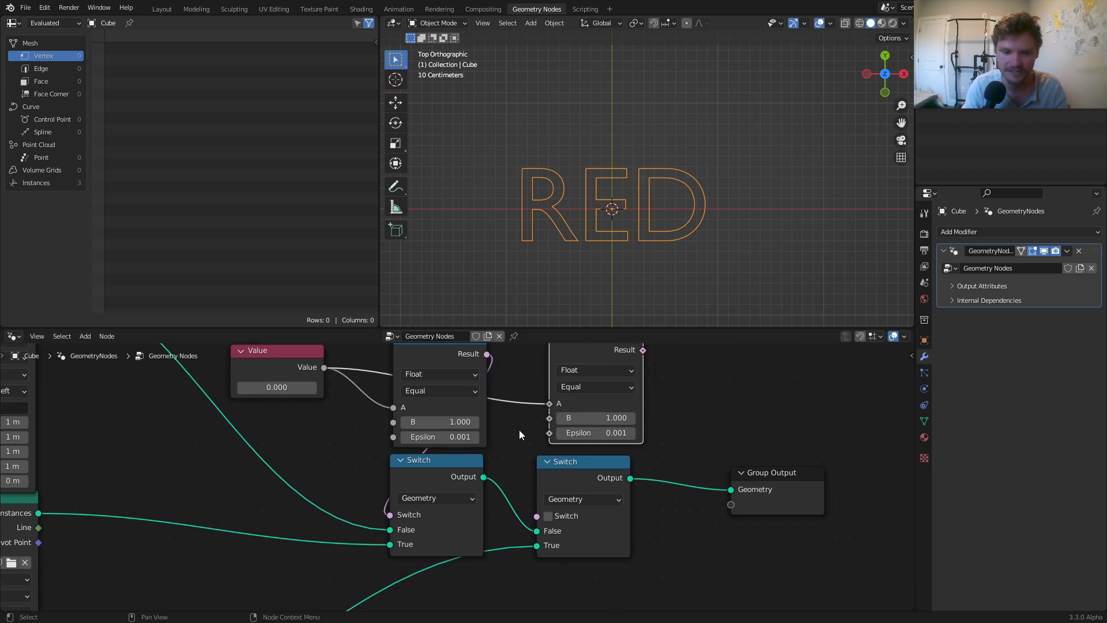
Set the second Equal node's B to 2 and connect its Result to the second Switch node's Switch input.
click(548, 516)
click(548, 515)
double_click(601, 417)
text(2)
click(707, 412)
alt+right_drag(612, 379, 548, 515)
scroll(372, 425, down, 2)
middle_drag(373, 425, 413, 458)
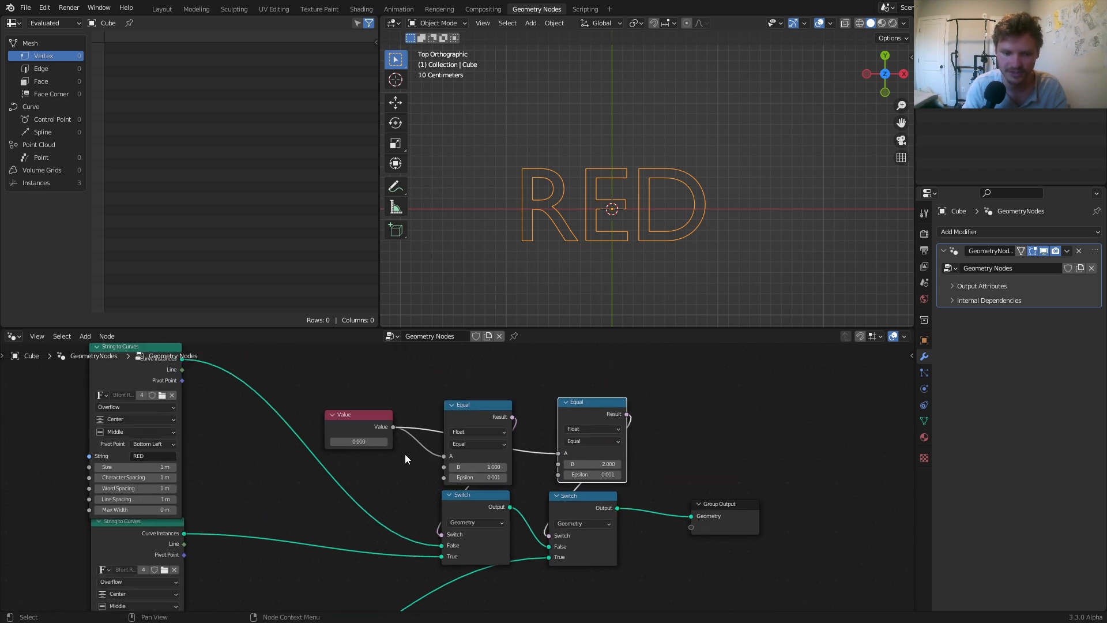
Test the text switching by setting the Value node to 1, 2 and 0 in turn.
scroll(372, 444, up, 4)
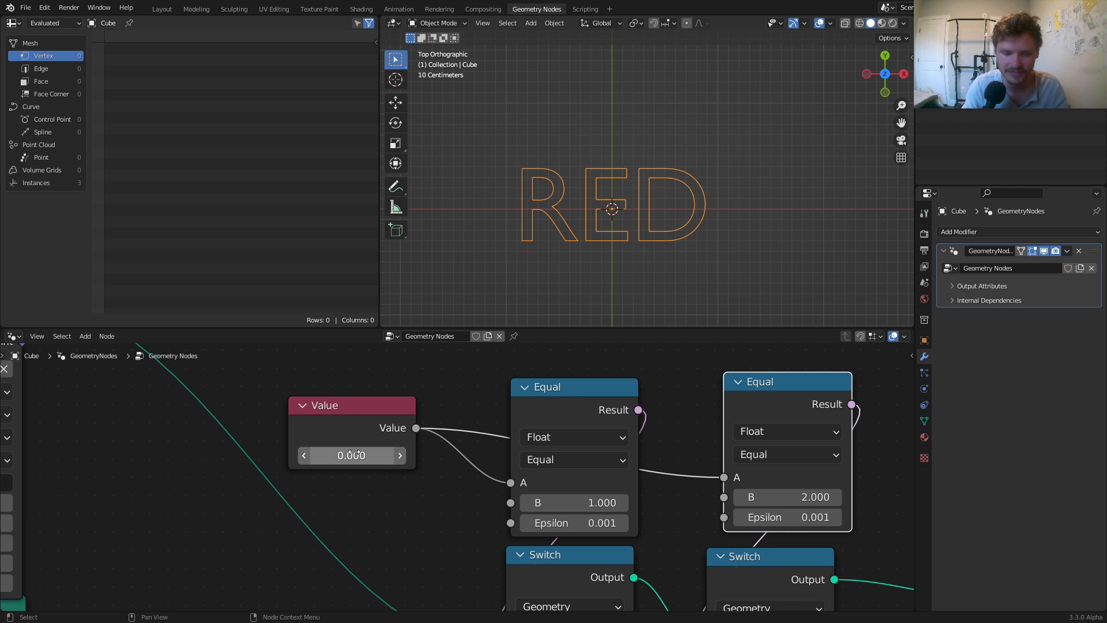
click(367, 461)
text(1)
click(435, 496)
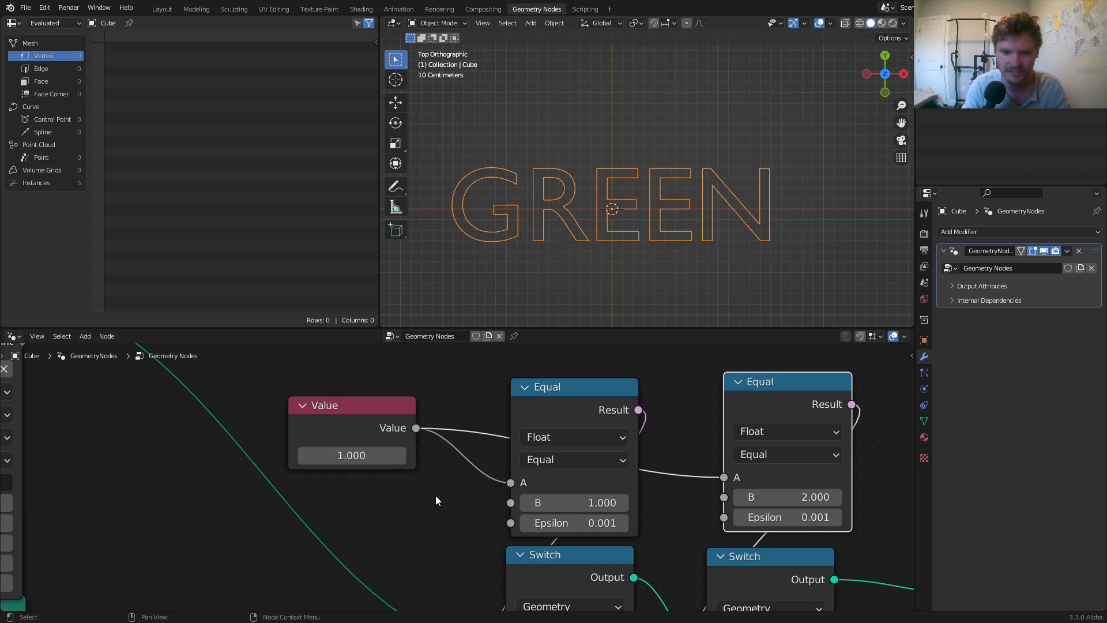
click(363, 456)
text(2)
click(428, 504)
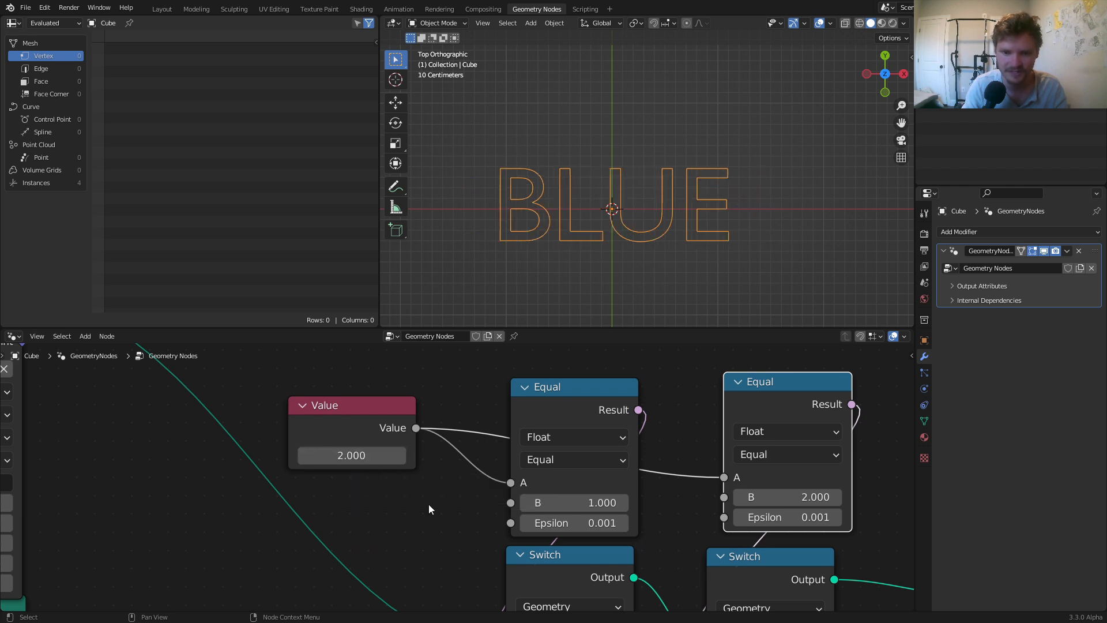
click(351, 458)
text(0)
click(408, 447)
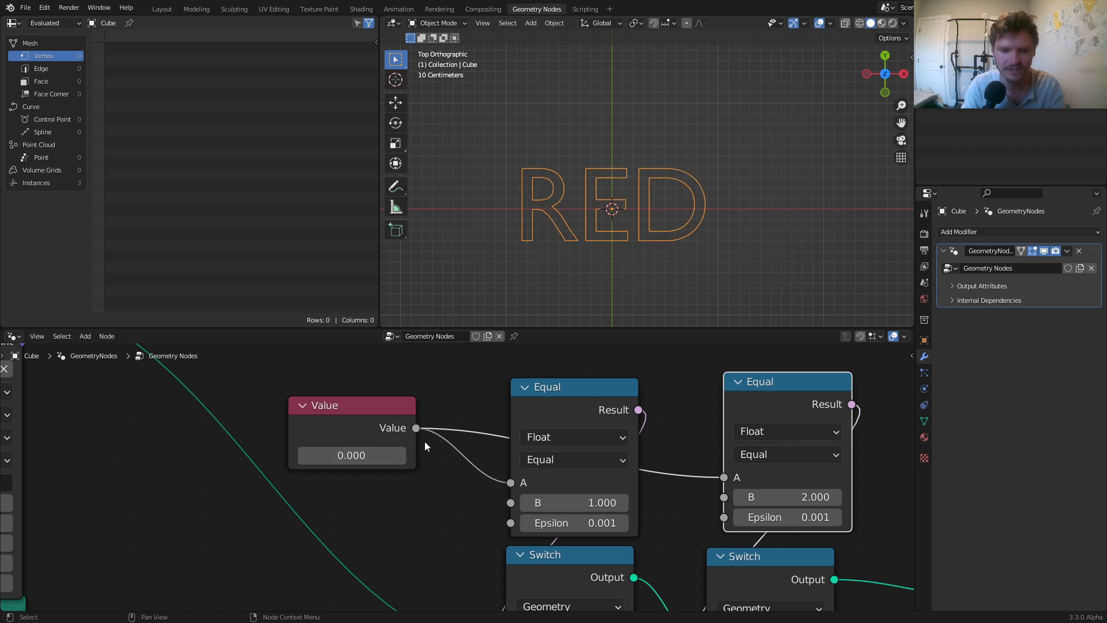
Add a reroute to the Value node's links and move the Value node above the String to Curves nodes.
scroll(622, 502, down, 4)
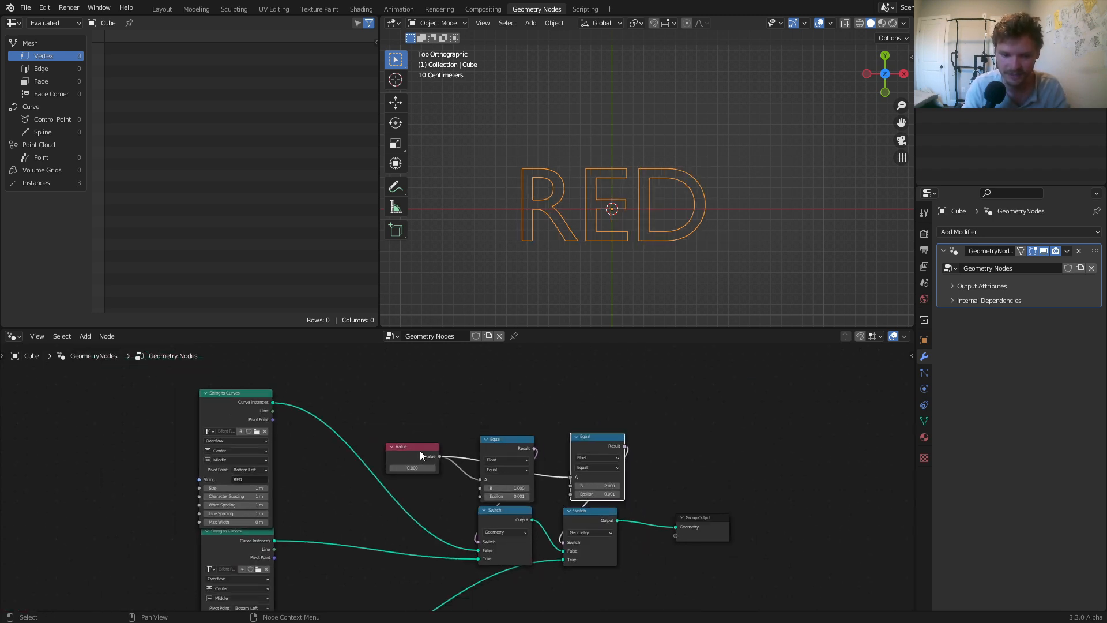
drag(420, 451, 306, 355)
shift+right_drag(393, 447, 416, 383)
middle_drag(414, 402, 534, 468)
drag(414, 414, 310, 396)
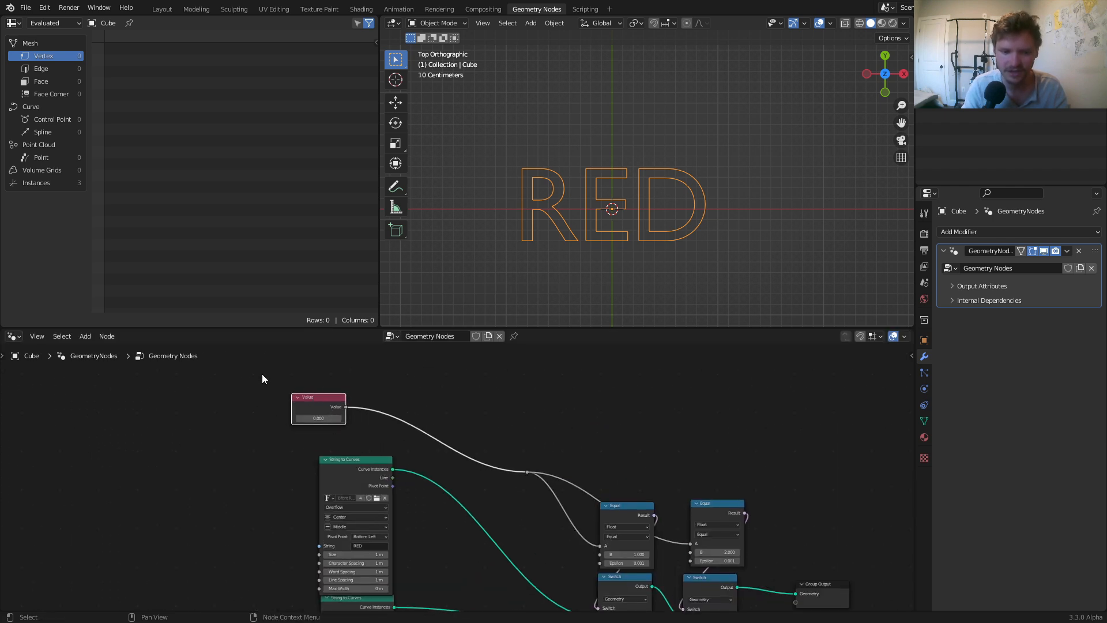
Change the Value node's number again, entering 1 and 2 to test the switching.
drag(309, 418, 317, 418)
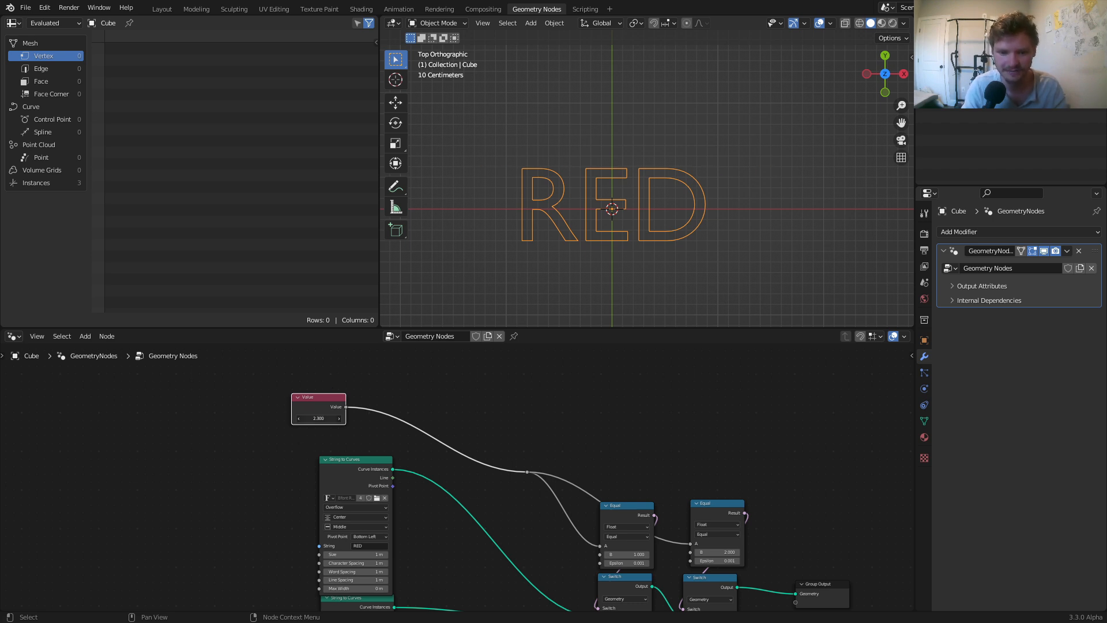
double_click(321, 419)
text(1)
key(Return)
double_click(326, 419)
text(2)
key(Return)
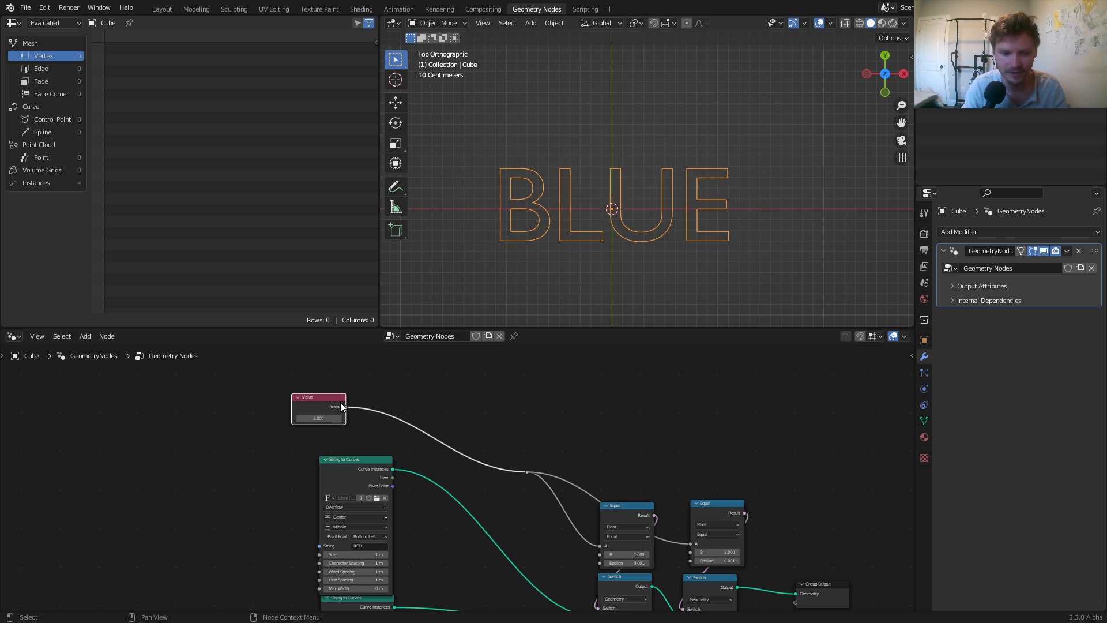
Replace the Value node with a Random Value node connected to the reroute.
key(x)
scroll(563, 441, up, 2)
middle_drag(563, 441, 425, 441)
key(shift+a)
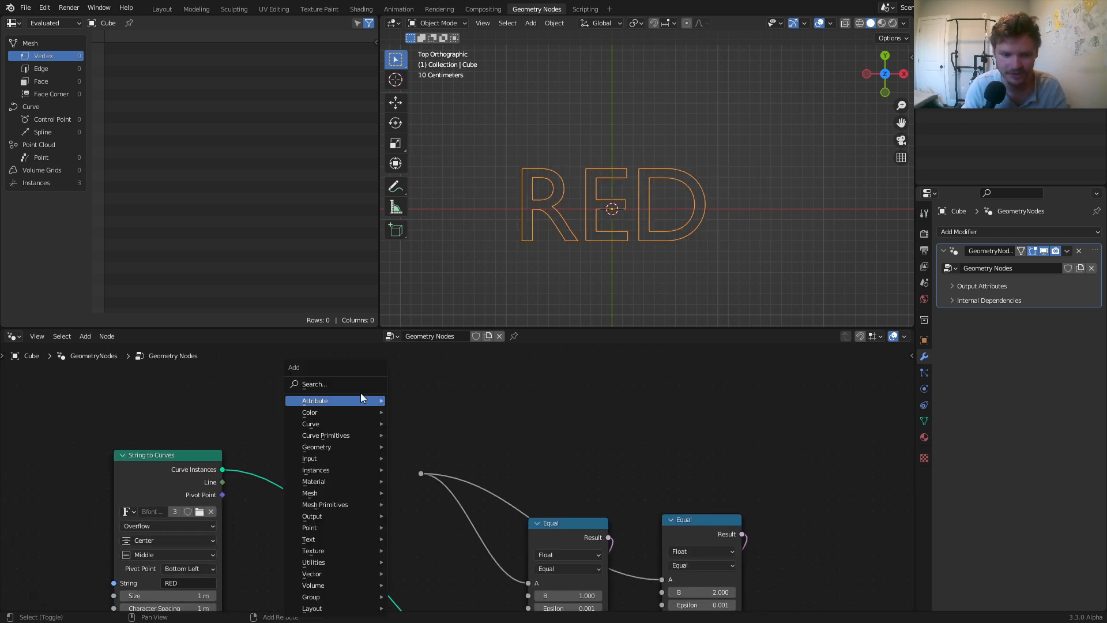
text(rand)
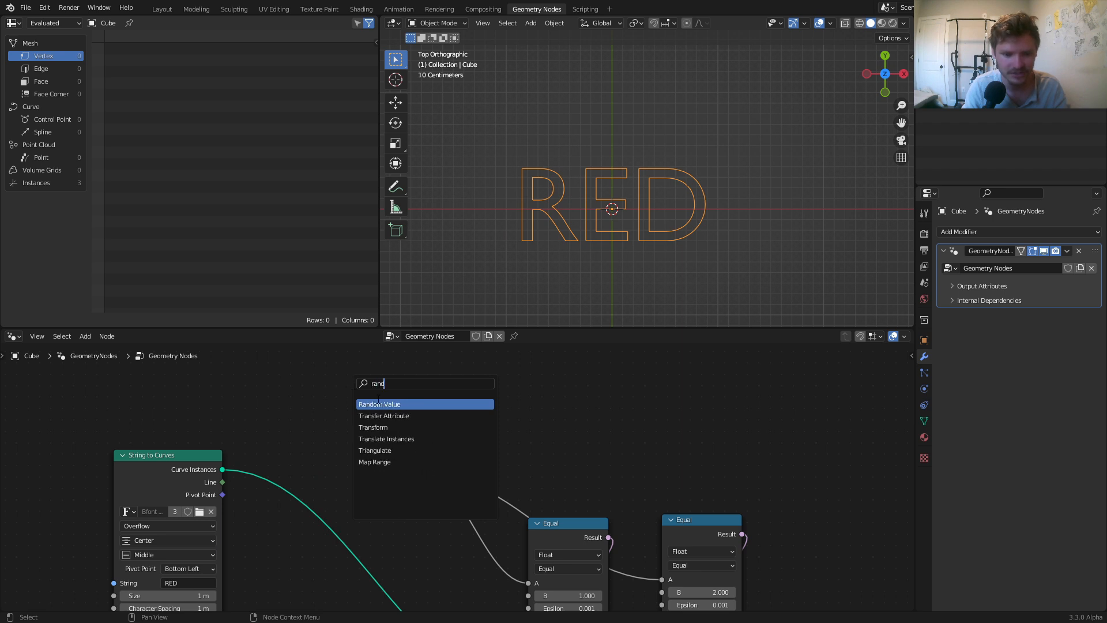
key(Return)
click(304, 386)
drag(359, 389, 421, 474)
Set the Random Value node to Integer with Max 2 and reconnect its Value output to the reroute.
scroll(437, 474, down, 4)
middle_drag(437, 475, 403, 471)
scroll(403, 470, up, 2)
drag(391, 452, 407, 452)
click(375, 406)
click(370, 418)
click(381, 431)
text(2)
key(Return)
drag(401, 391, 453, 462)
Step the Random Value node's Seed up to 8 to test the text output.
click(390, 451)
click(393, 452)
click(392, 452)
click(392, 452)
click(392, 452)
click(392, 452)
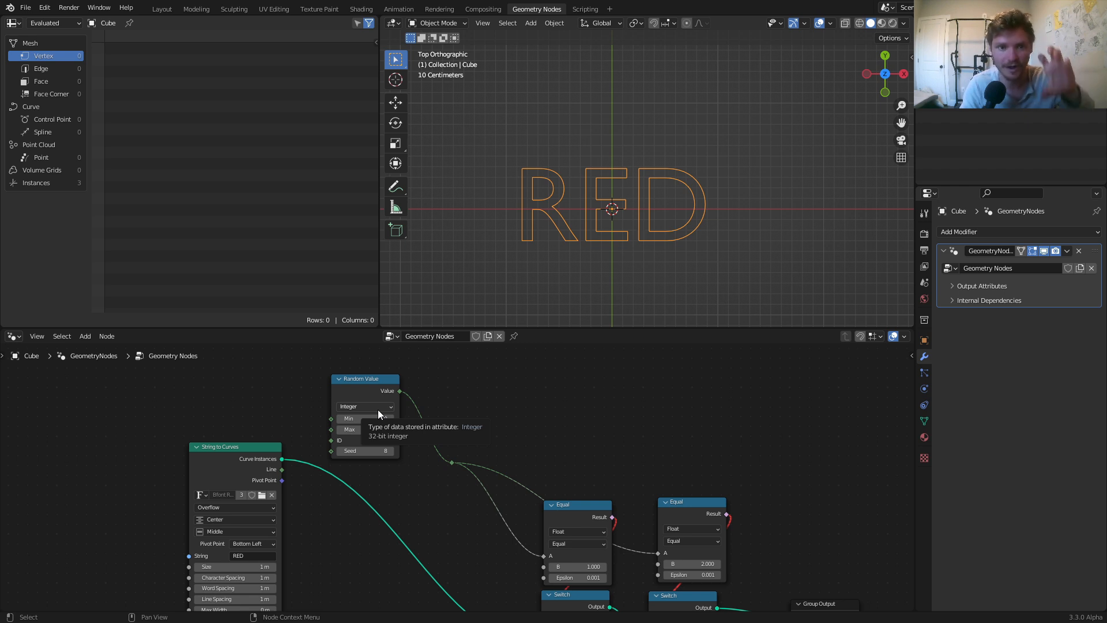
Move the Random Value node to the far side of the String to Curves nodes and add a Mesh Line node near it.
drag(383, 386, 127, 426)
middle_drag(129, 426, 247, 490)
key(shift+a)
click(234, 378)
text(mes)
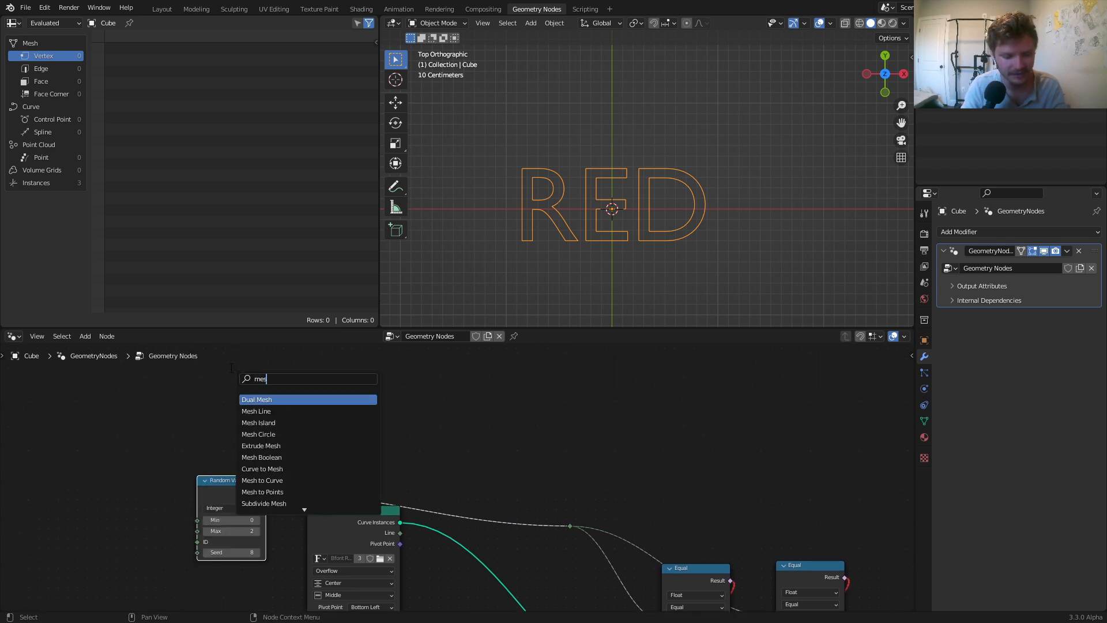
text(h)
click(256, 411)
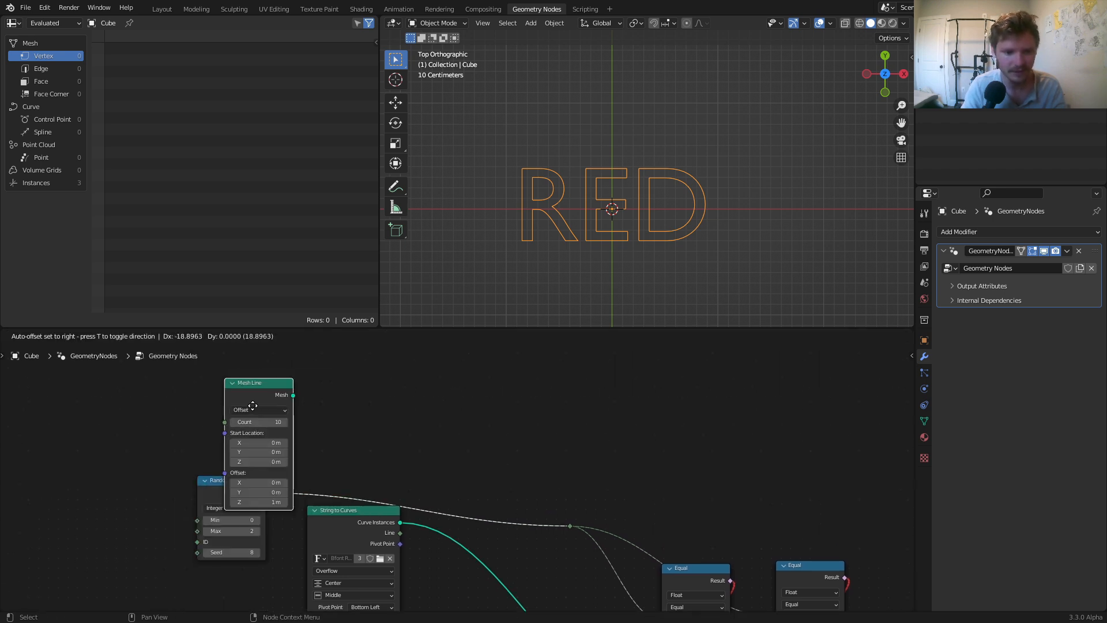
click(308, 385)
Set the Mesh Line node's Count to 1 and preview its mesh through the Group Output.
click(307, 385)
text(1)
key(Return)
drag(302, 357, 244, 355)
ctrl+shift+click(244, 355)
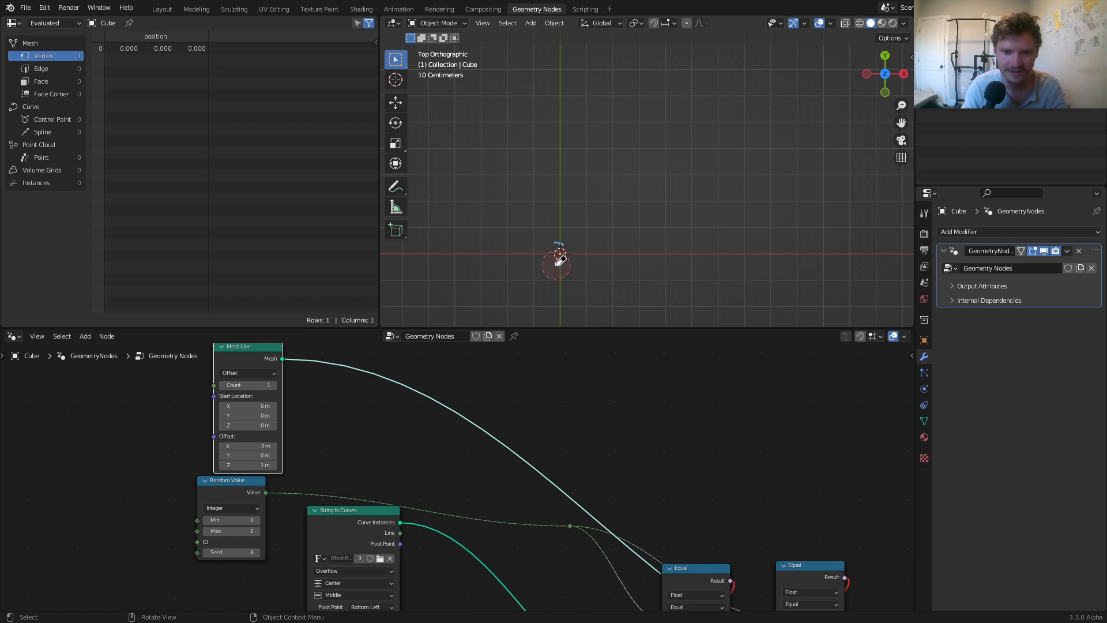
Add an Attribute Statistic node on the Mesh Line's link and connect the Random Value output to its Attribute input.
drag(250, 487, 262, 491)
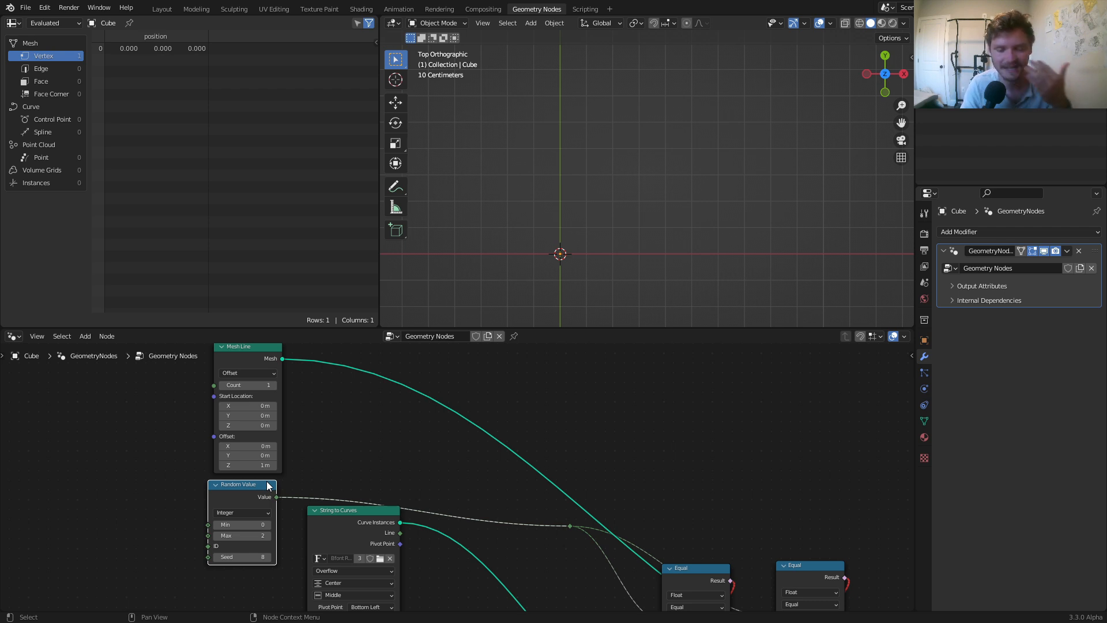
scroll(455, 421, down, 1)
key(shift+a)
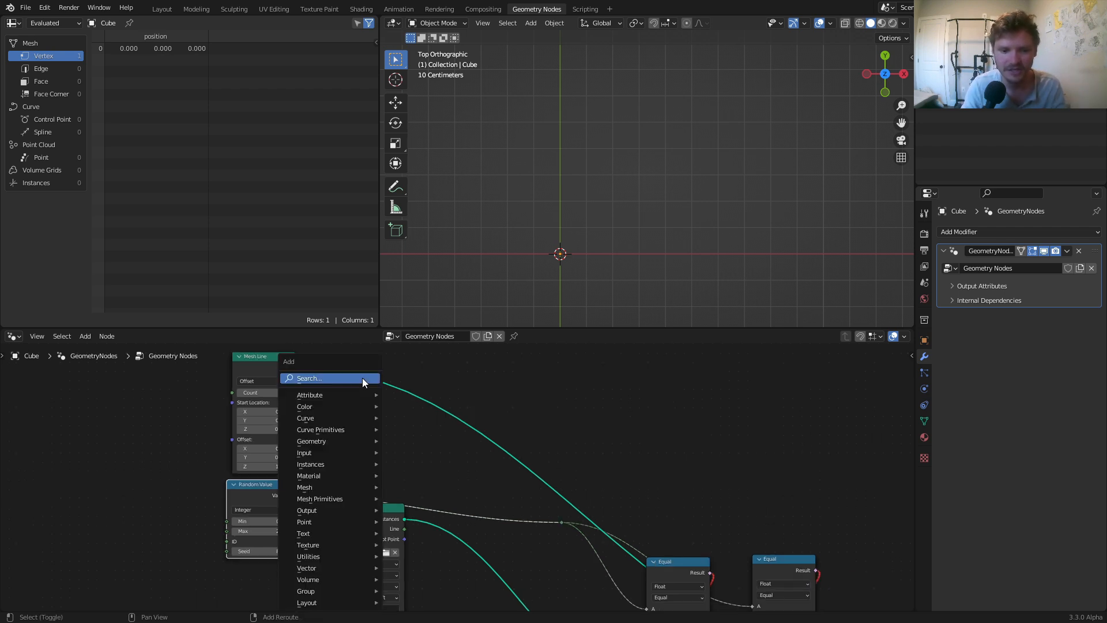
text(sta)
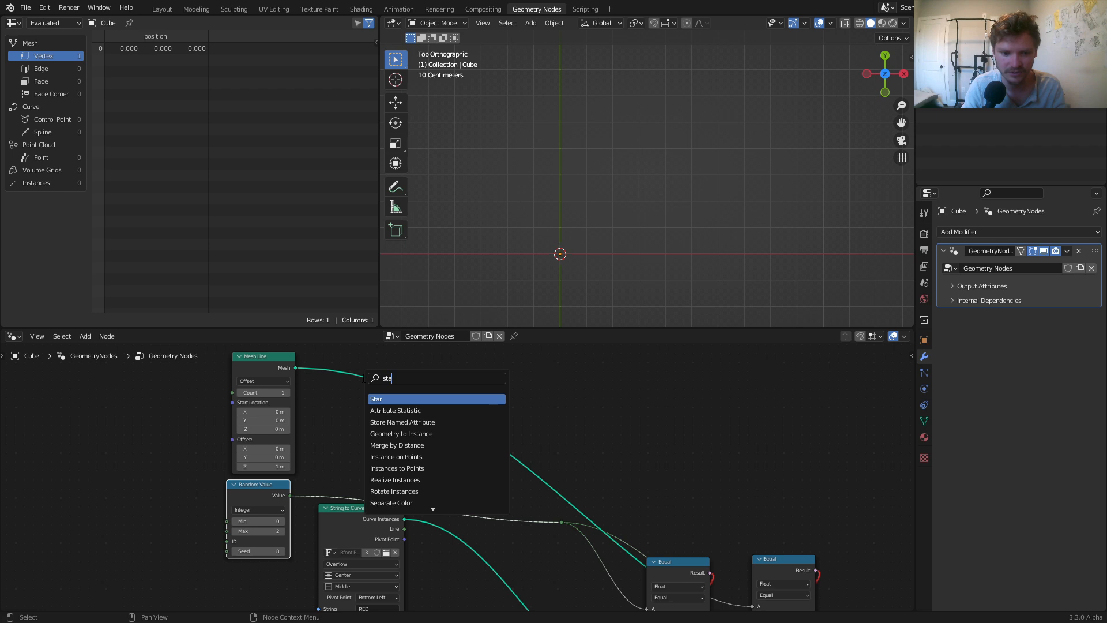
click(397, 410)
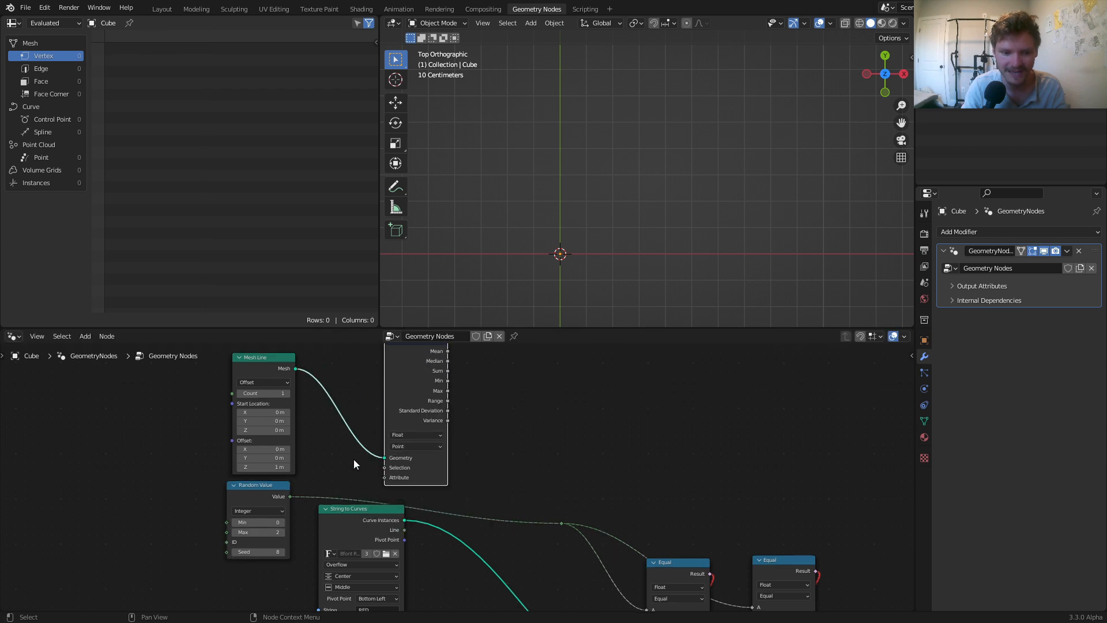
drag(290, 496, 384, 478)
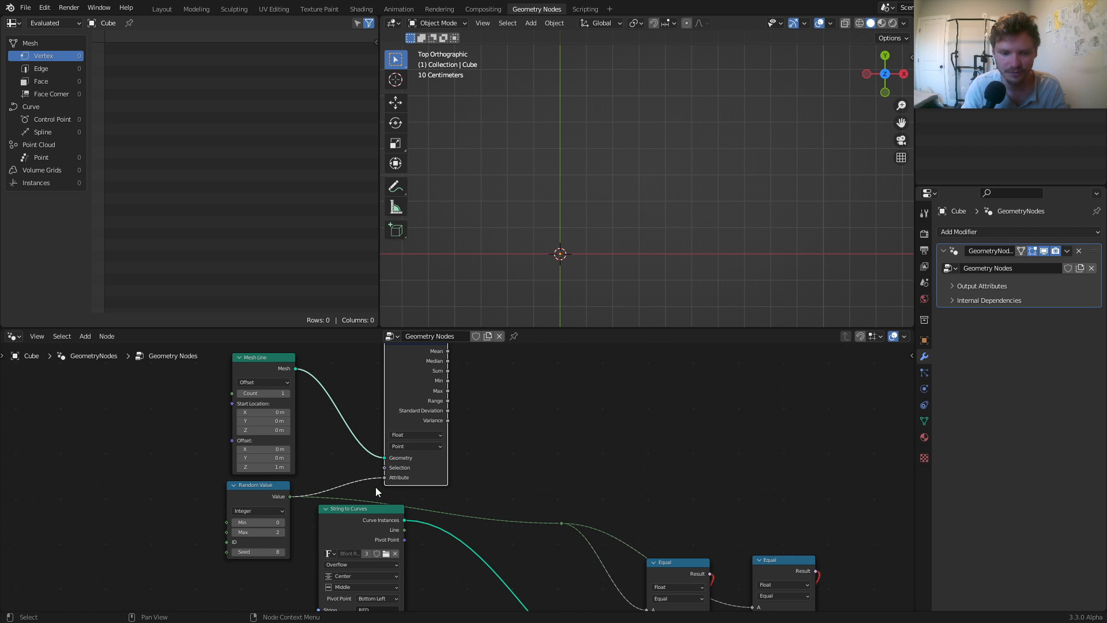
Connect the Attribute Statistic's Mean output to the reroute and route the second Switch node's output back to the Group Output.
middle_drag(499, 458, 426, 488)
drag(374, 381, 487, 552)
scroll(651, 603, down, 3)
middle_drag(652, 603, 601, 479)
scroll(629, 493, up, 8)
middle_drag(711, 523, 492, 460)
ctrl+shift+click(516, 495)
Step the Random Value node's Seed up repeatedly to 58 to check the random text switching.
scroll(429, 476, down, 6)
scroll(634, 193, down, 4)
middle_drag(308, 388, 593, 482)
scroll(347, 481, up, 2)
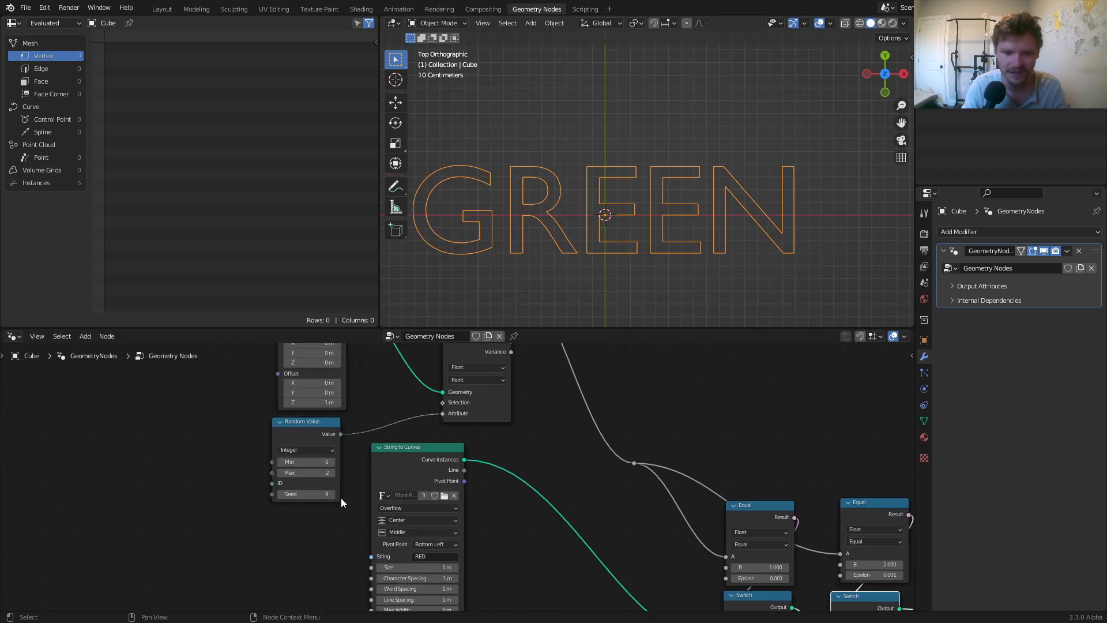
click(333, 498)
click(333, 497)
click(333, 497)
click(333, 497)
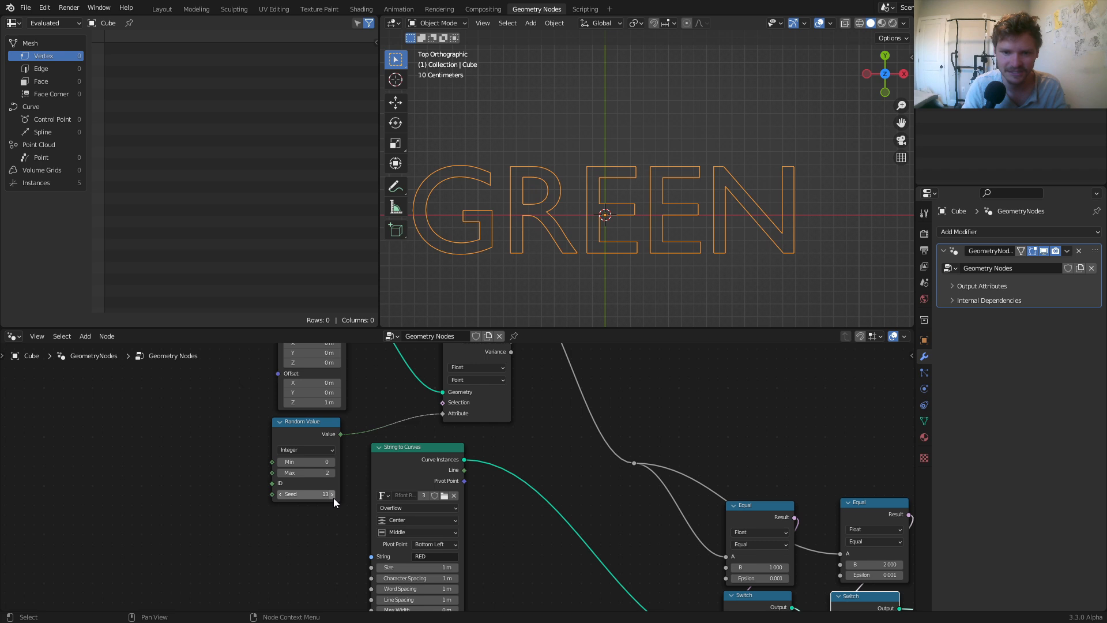
click(333, 498)
click(333, 497)
click(334, 497)
click(333, 497)
click(334, 497)
click(333, 497)
click(333, 497)
click(333, 497)
click(333, 497)
click(334, 497)
click(333, 497)
click(333, 497)
click(333, 497)
click(333, 497)
click(333, 497)
click(334, 497)
click(333, 497)
click(333, 497)
click(333, 497)
click(334, 497)
click(333, 497)
click(334, 497)
click(333, 497)
click(334, 497)
click(333, 497)
click(334, 497)
click(334, 497)
click(333, 497)
click(333, 497)
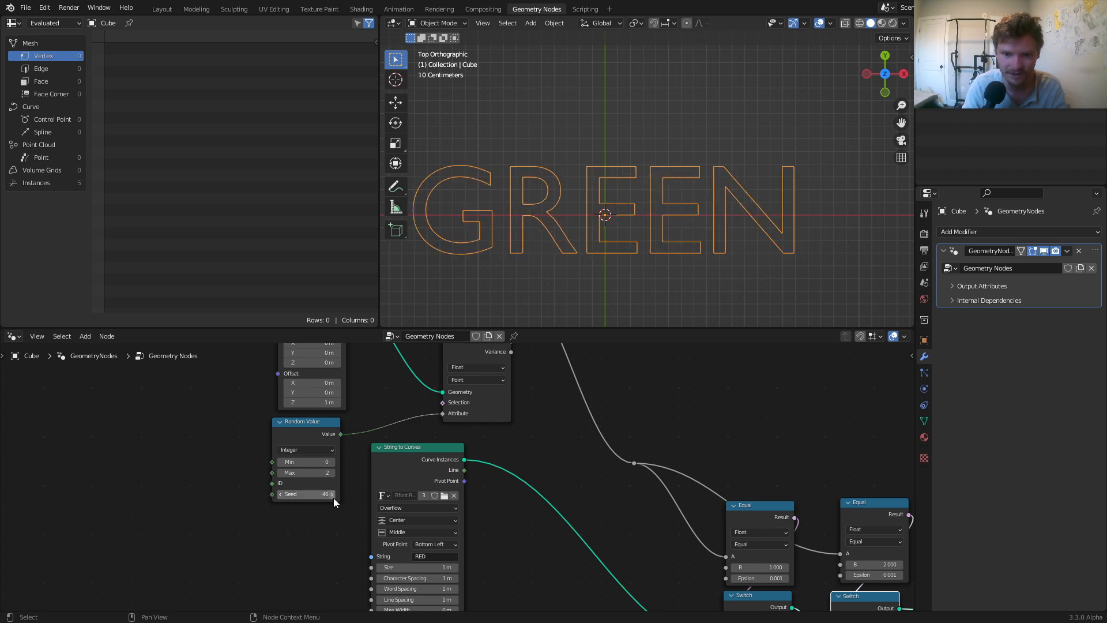
click(333, 497)
click(333, 497)
click(334, 497)
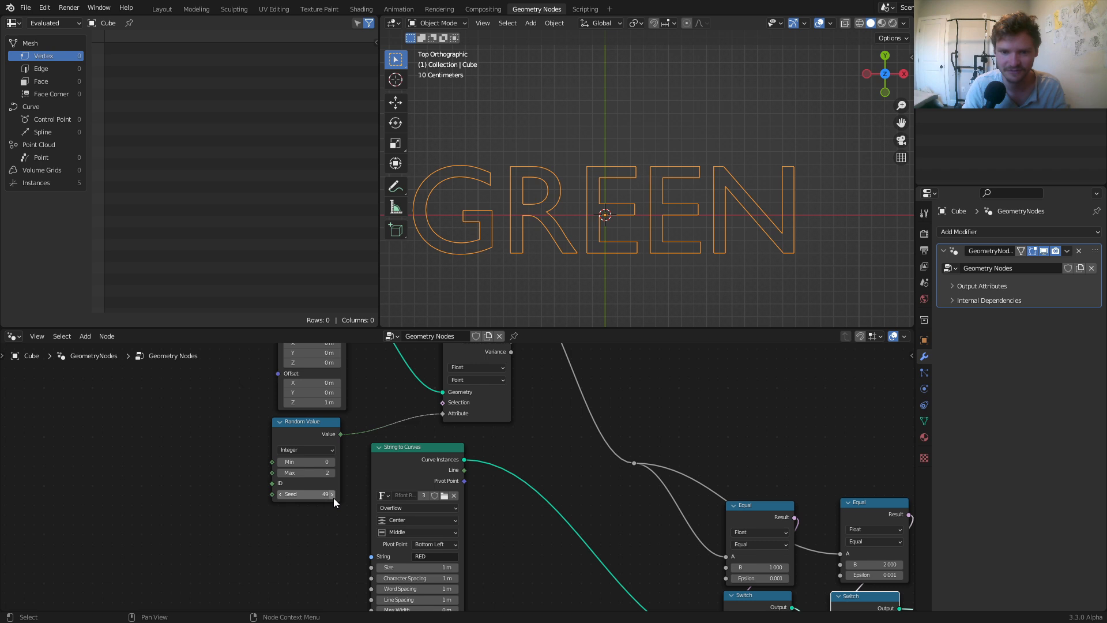
click(334, 497)
click(333, 497)
click(333, 498)
click(334, 497)
click(333, 497)
click(333, 497)
click(333, 497)
click(333, 498)
click(334, 497)
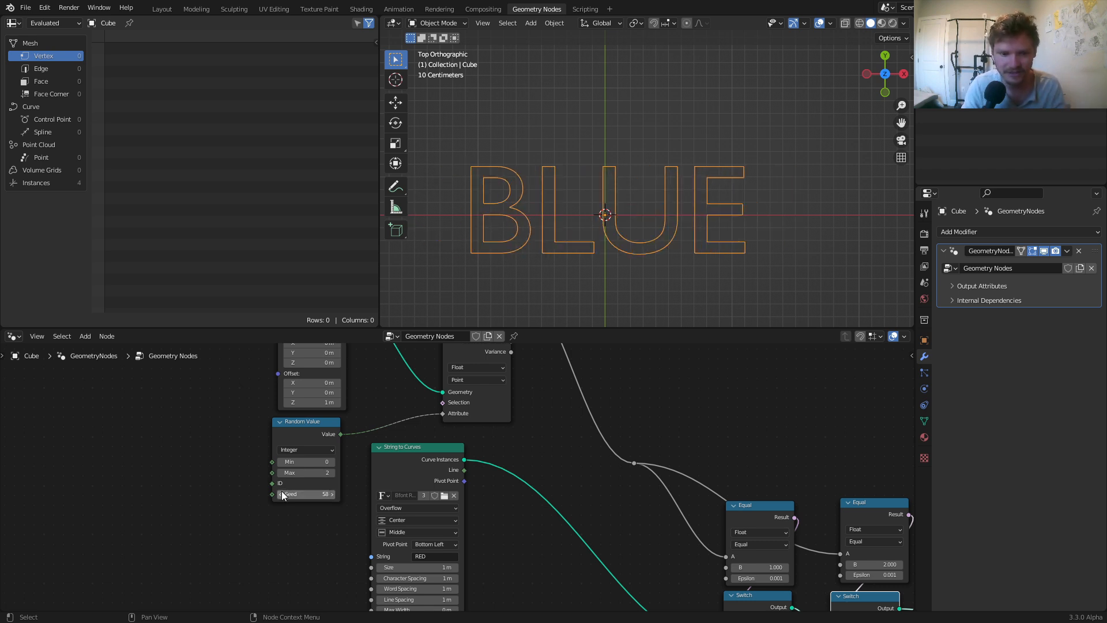
Drive the Random Value node's Seed with a Scene Time node's Seconds output and play the animation to test it.
drag(273, 495, 171, 480)
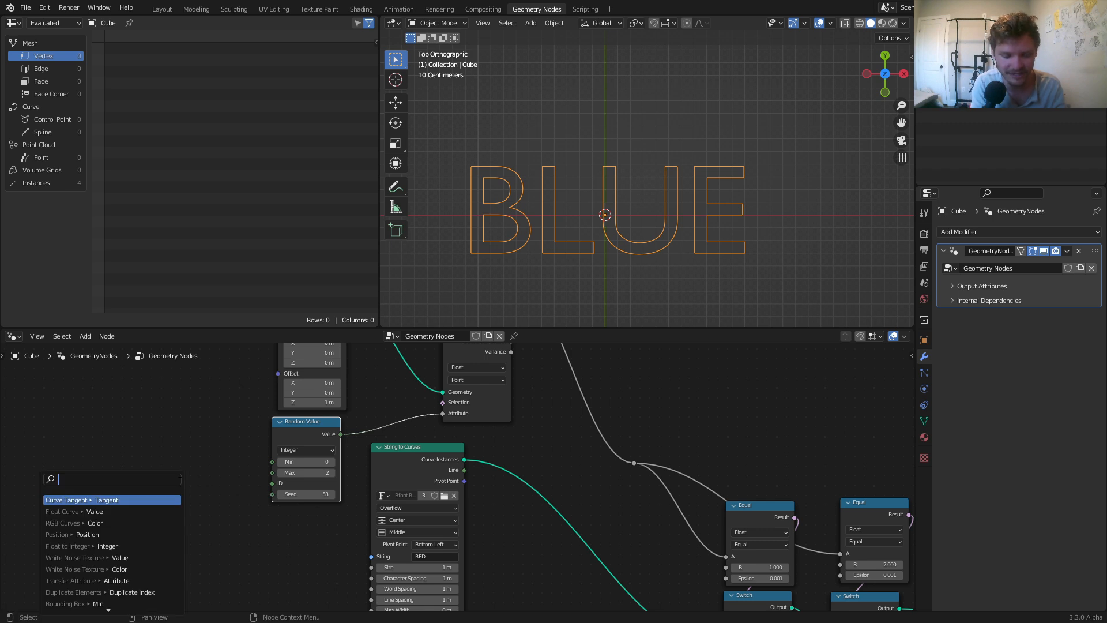
text(scene)
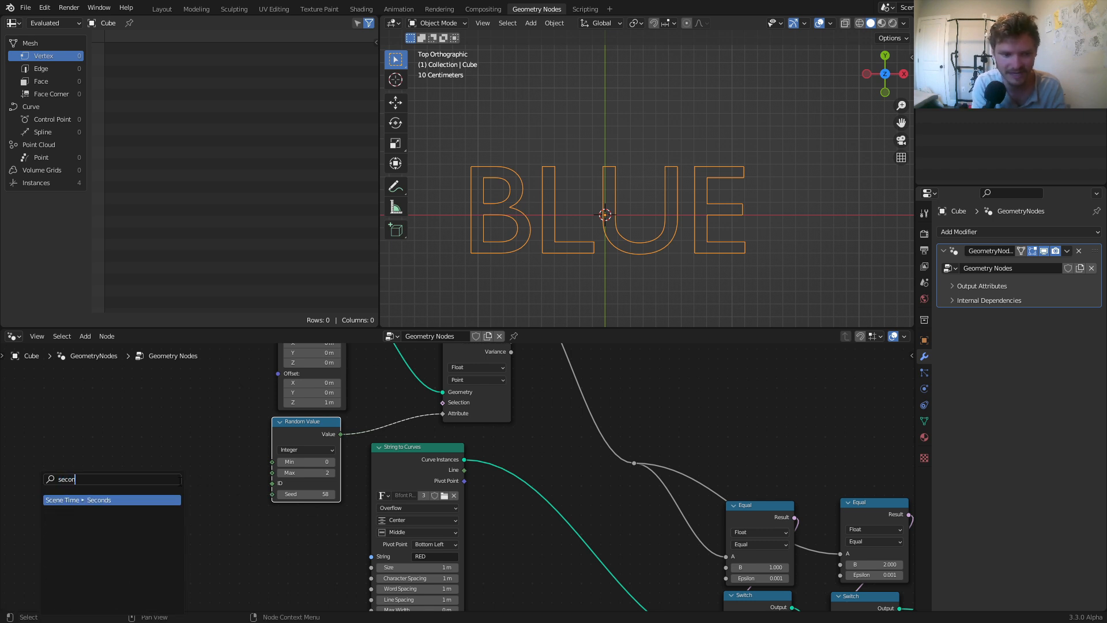
key(Return)
click(178, 482)
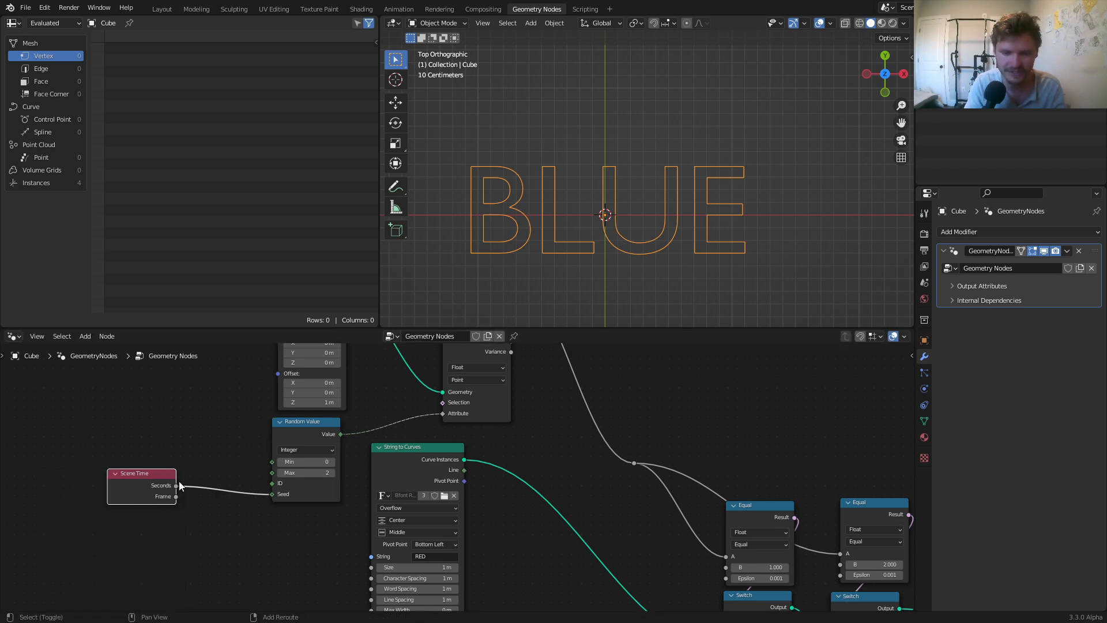
key(space)
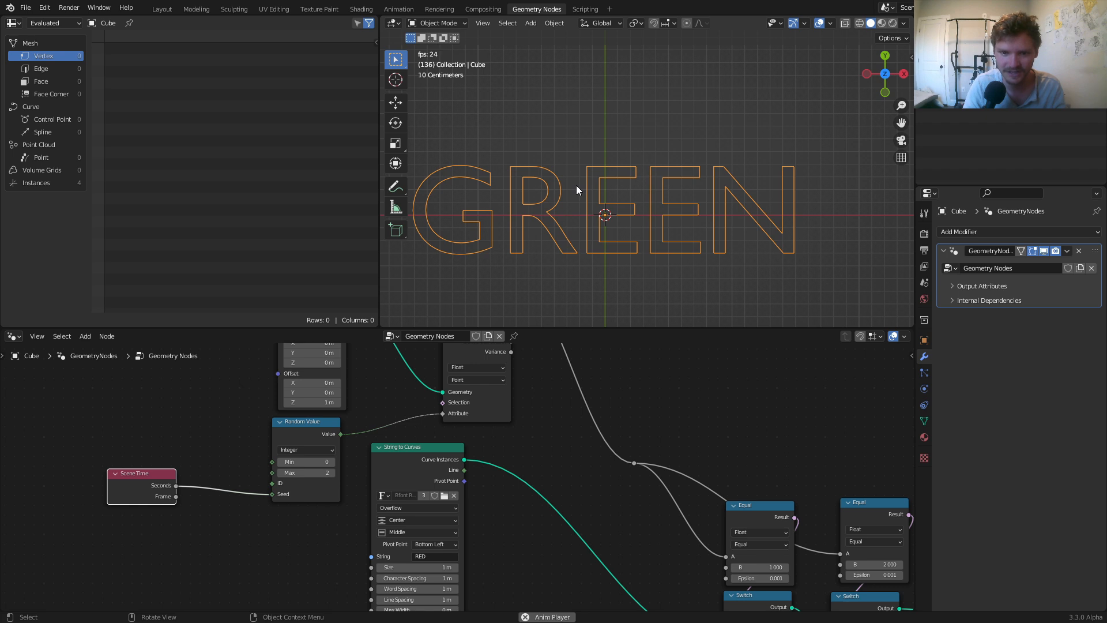
key(space)
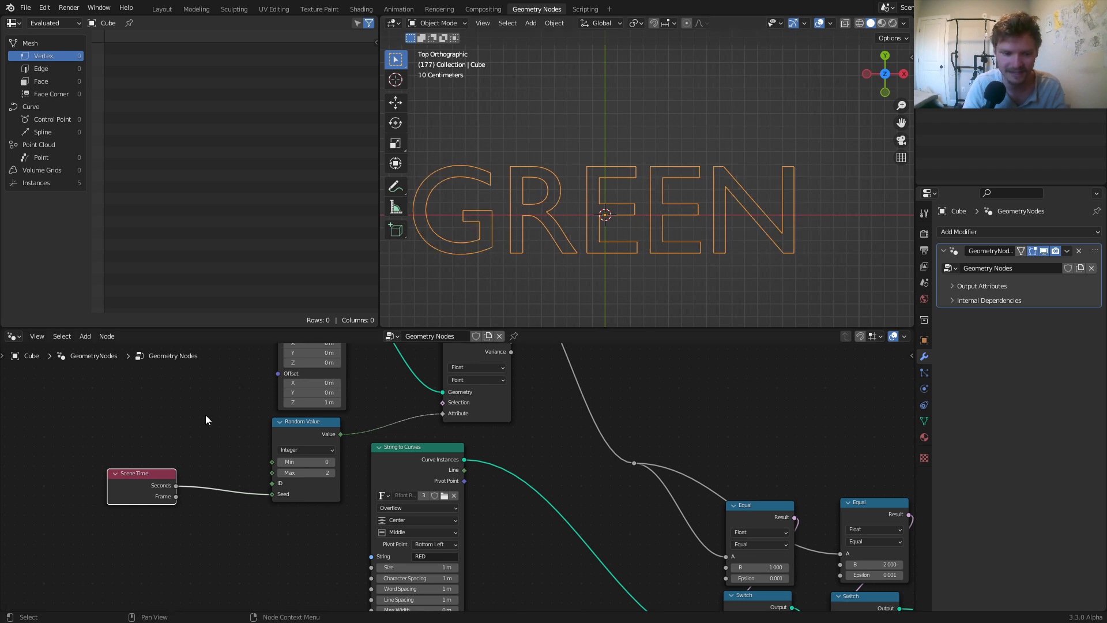
Insert a Math node set to Multiply by 2 between Scene Time's Seconds and the Random Value node's Seed.
middle_drag(158, 473, 321, 424)
drag(297, 426, 284, 429)
scroll(300, 412, up, 2)
key(shift+a)
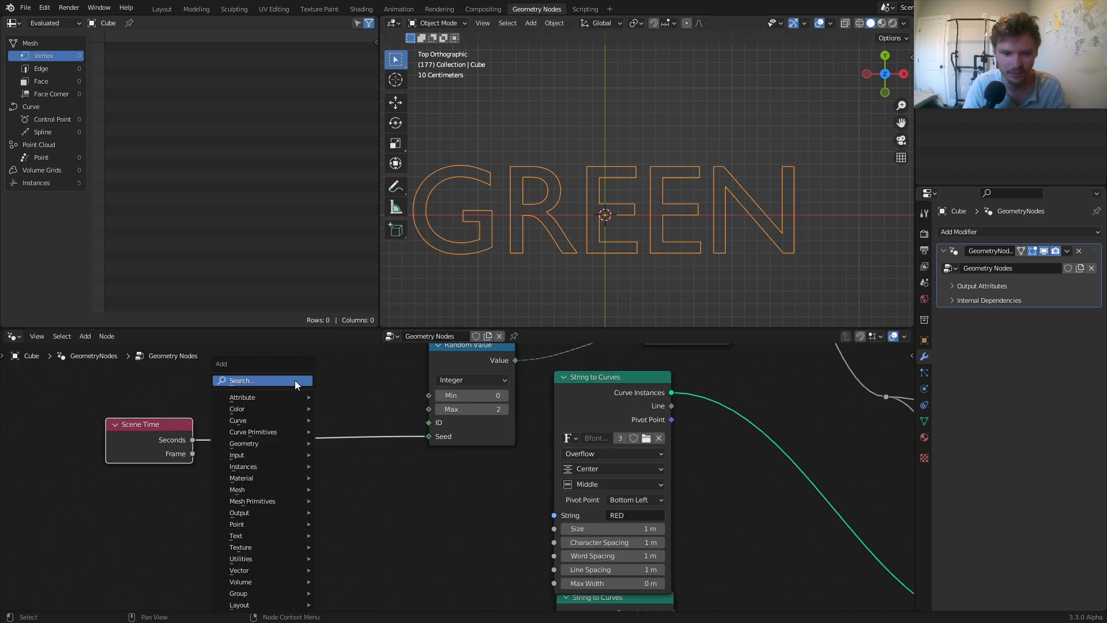
text(mat)
key(Return)
click(273, 421)
click(274, 421)
click(276, 445)
click(294, 466)
text(2)
key(Return)
Play the animation from the first frame to check how fast the texts switch.
key(shift+Left)
key(space)
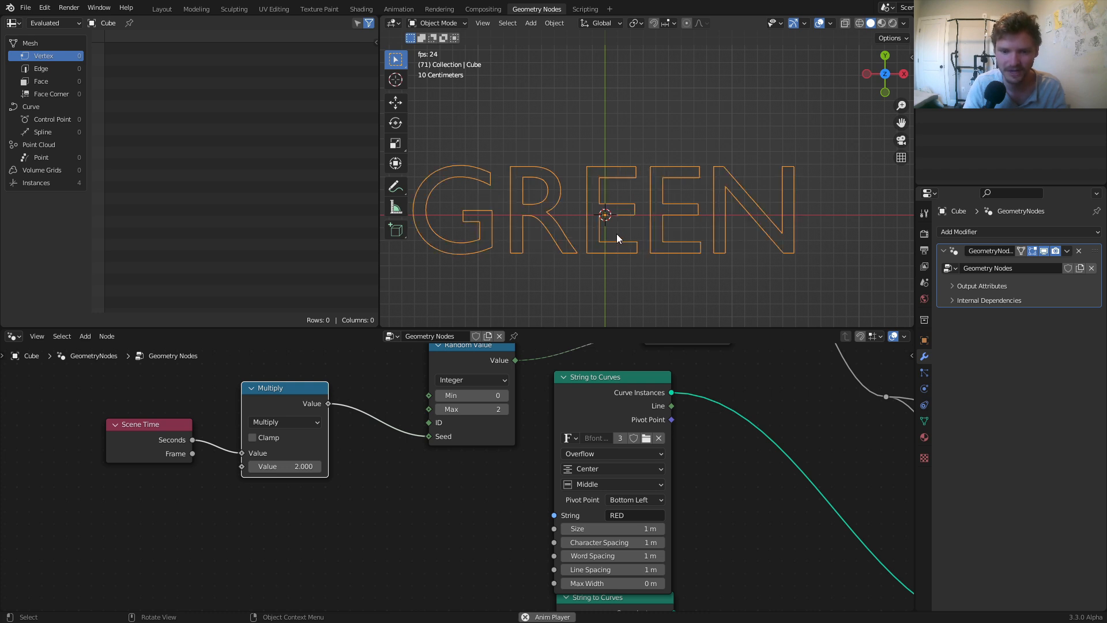
key(space)
Duplicate the BLUE String to Curves node, place the copy below it and set its String to ORANGE.
scroll(629, 490, down, 5)
middle_drag(615, 479, 555, 368)
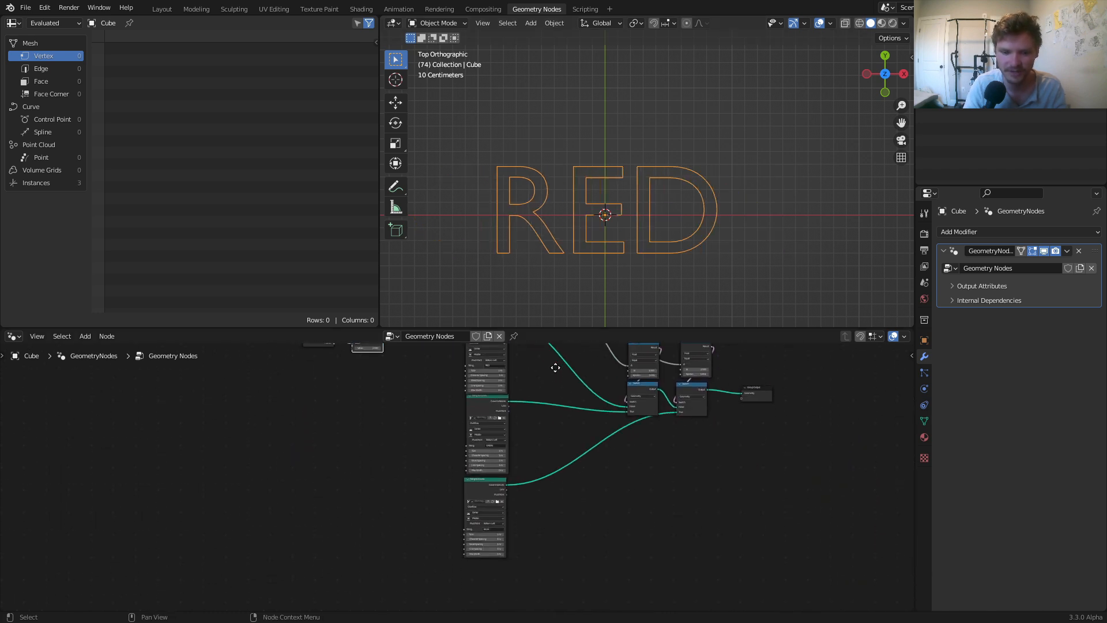
click(496, 487)
middle_drag(497, 505, 490, 411)
scroll(490, 411, up, 2)
key(shift+d)
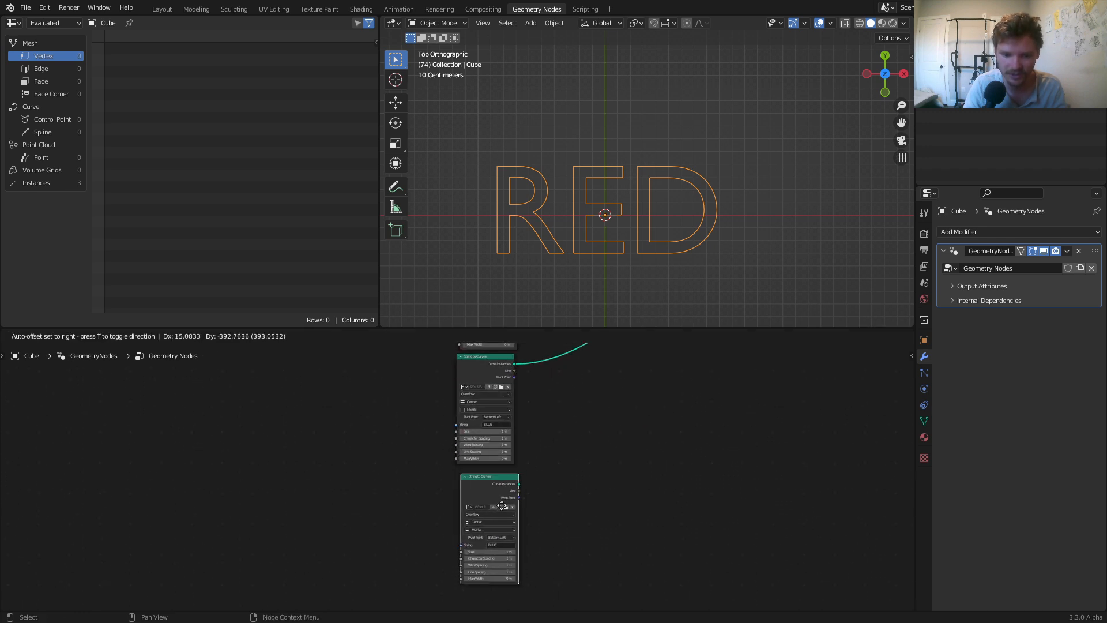
click(501, 542)
text(G)
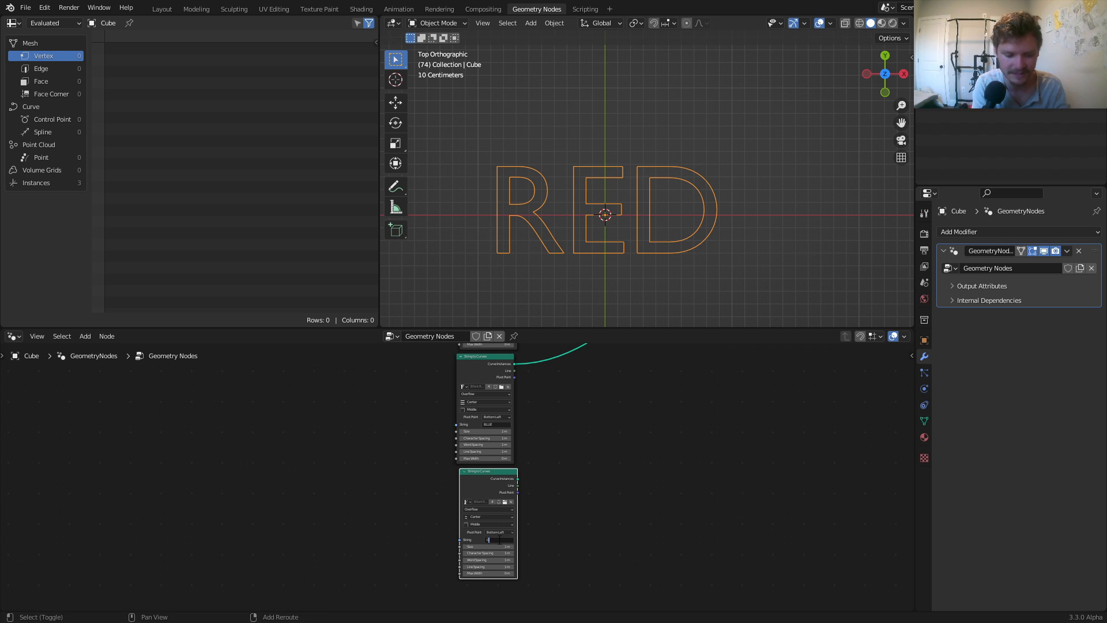
text(RANGE)
key(Return)
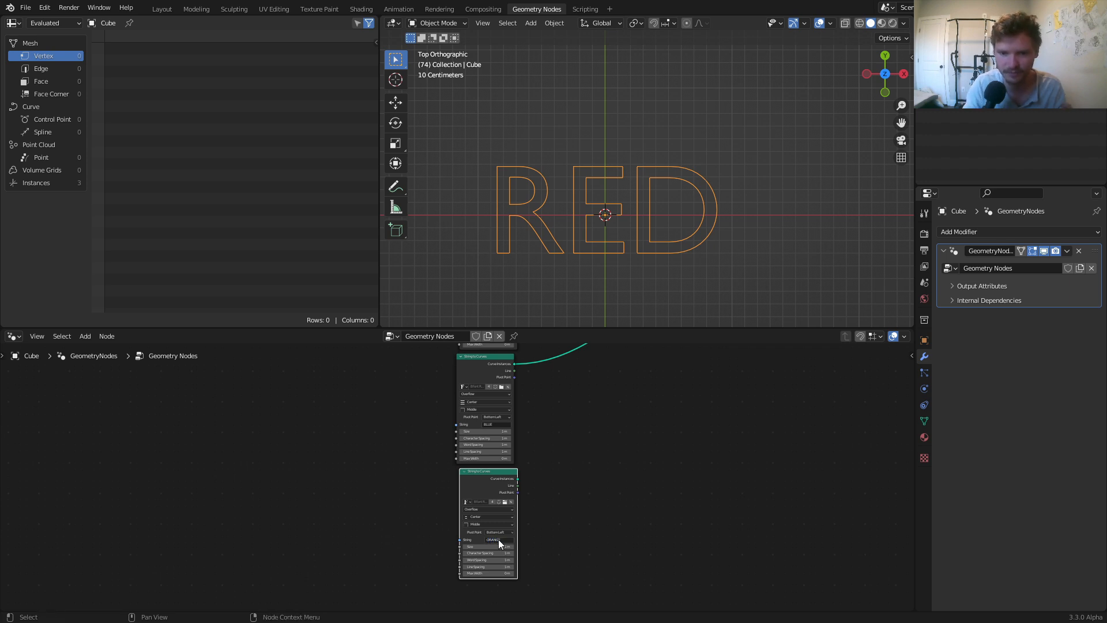
Duplicate the last Switch node onto the Group Output link and connect the ORANGE String to Curves node to its True input.
scroll(555, 486, down, 2)
middle_drag(566, 462, 519, 464)
scroll(528, 469, up, 5)
click(530, 411)
key(shift+d)
click(557, 413)
middle_drag(473, 509, 483, 438)
scroll(482, 438, down, 3)
alt+right_drag(356, 537, 580, 389)
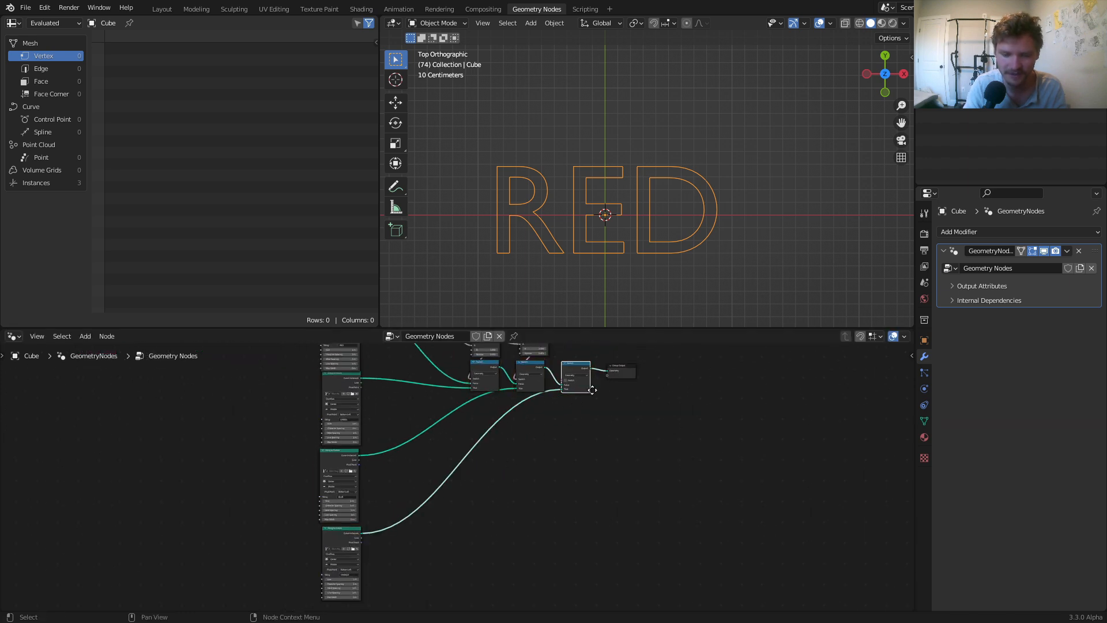
Duplicate the Equal node for the third Switch, set its B to 3 and link the reroute to its A input.
middle_drag(554, 402, 510, 458)
scroll(510, 458, up, 8)
middle_drag(526, 384, 522, 506)
click(482, 420)
key(shift+d)
click(563, 417)
double_click(562, 462)
text(3)
key(Return)
middle_drag(282, 433, 301, 444)
alt+right_drag(261, 382, 560, 523)
Raise the Random Value node's Max to 3 and play the animation to test the four texts.
middle_drag(376, 478, 700, 517)
middle_drag(366, 423, 582, 437)
scroll(461, 474, up, 1)
click(539, 442)
key(space)
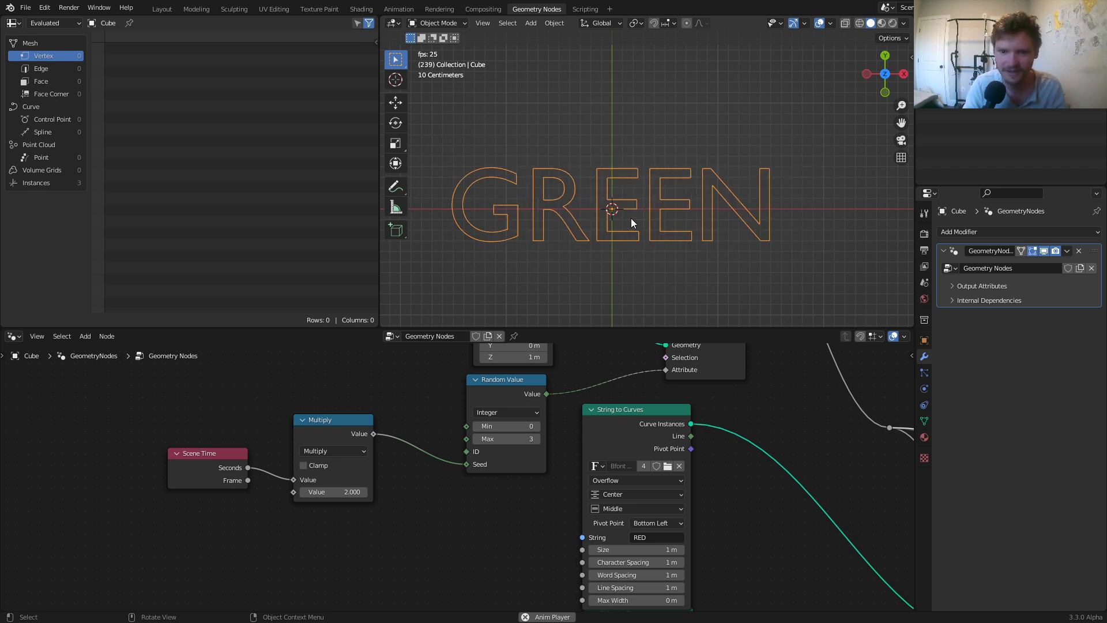
key(space)
Move the Group Output node away and insert a Fill Curve node between it and the last Switch node.
scroll(749, 497, down, 7)
middle_drag(703, 488, 315, 415)
drag(630, 467, 813, 463)
scroll(706, 460, up, 4)
middle_drag(699, 459, 561, 449)
key(shift+a)
click(504, 383)
text(fill)
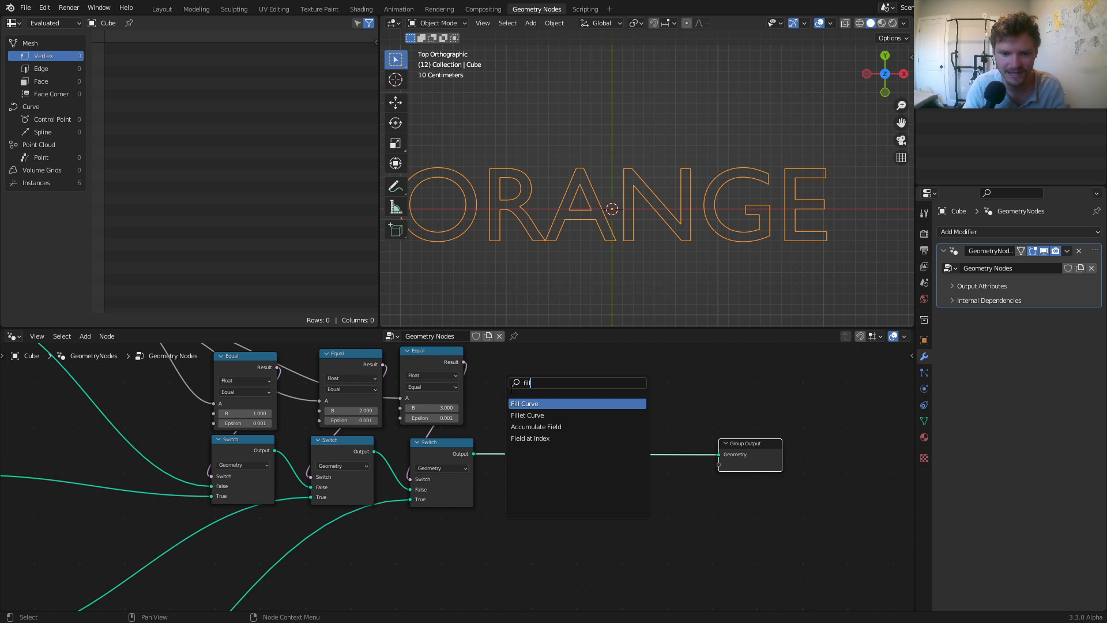
key(Return)
click(541, 453)
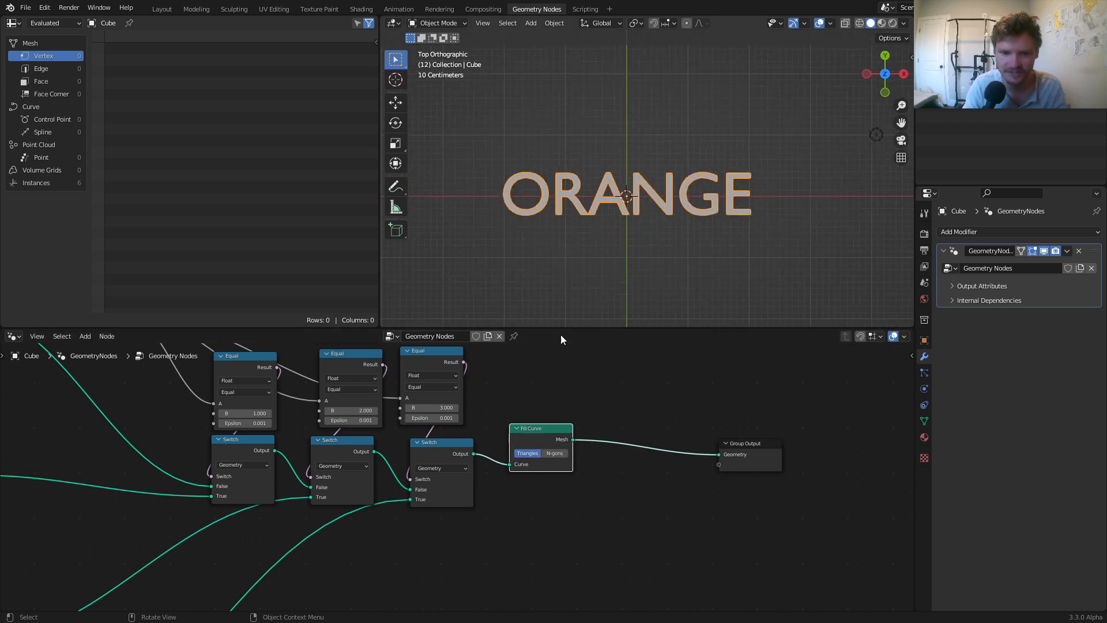
Play the animation to check the filled texts while viewing the whole node tree.
key(space)
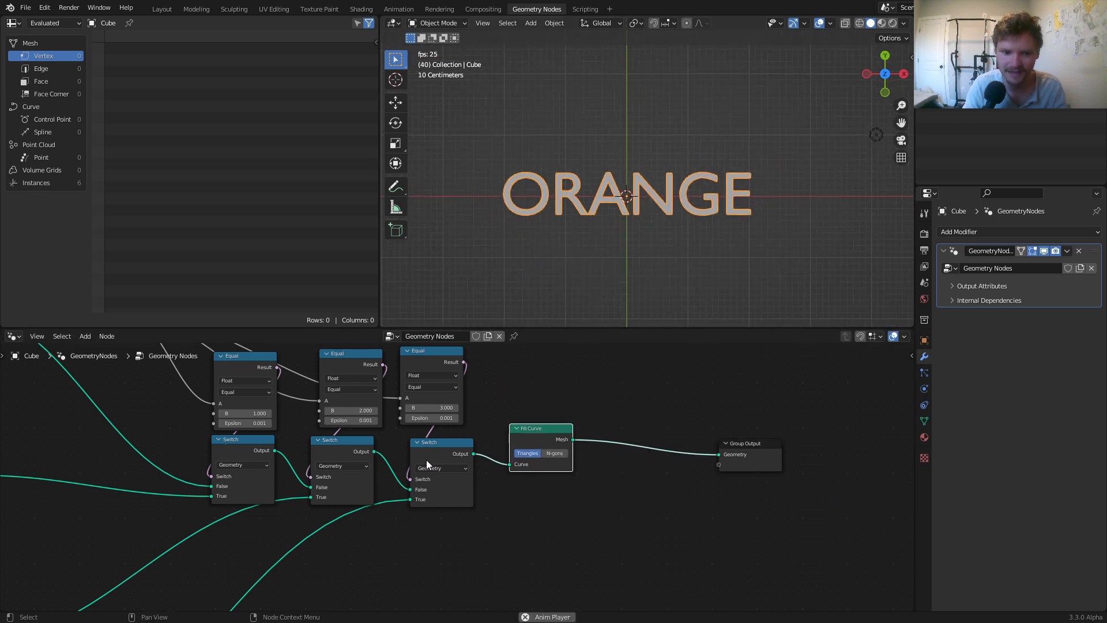
scroll(404, 453, down, 3)
scroll(362, 455, down, 2)
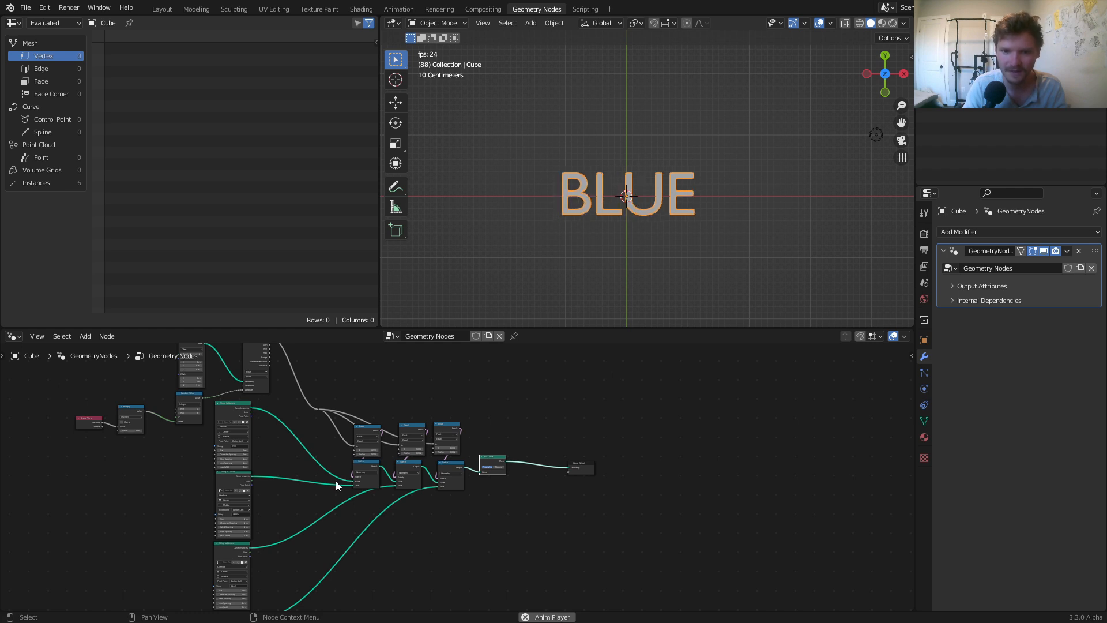
key(space)
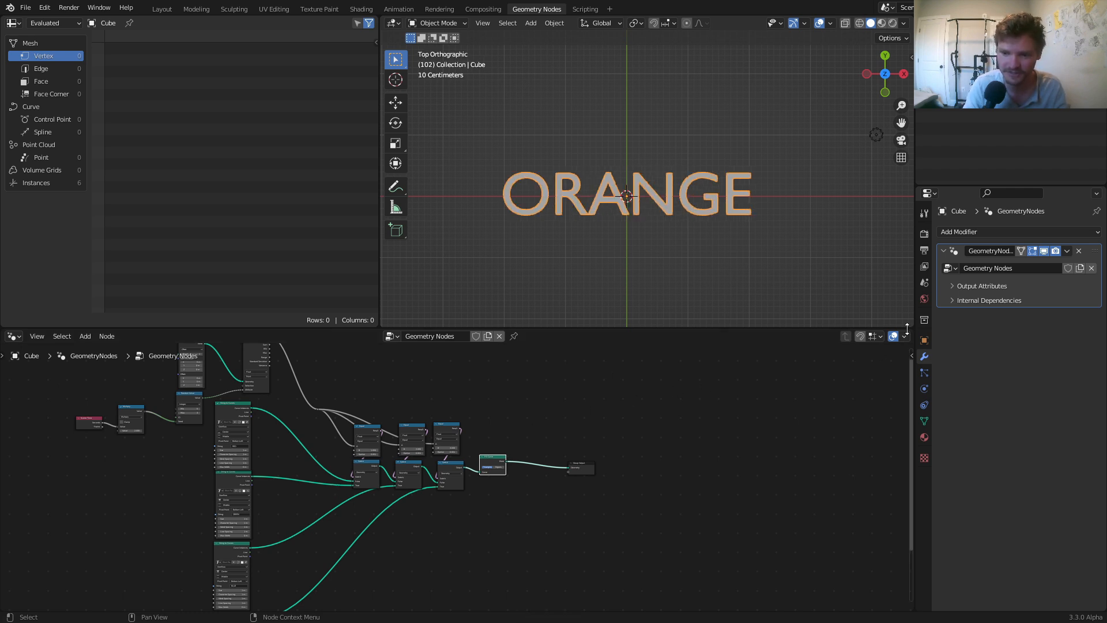
Split the node editor in two, turn the new area into a Shader Editor and show the cube's material properties.
drag(911, 329, 508, 353)
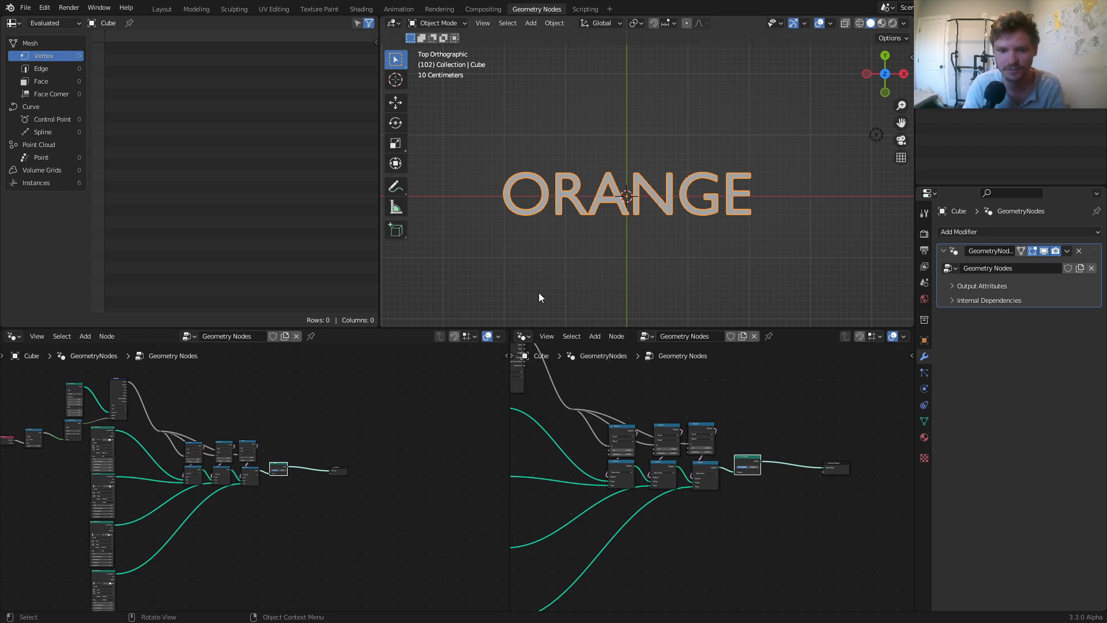
click(524, 336)
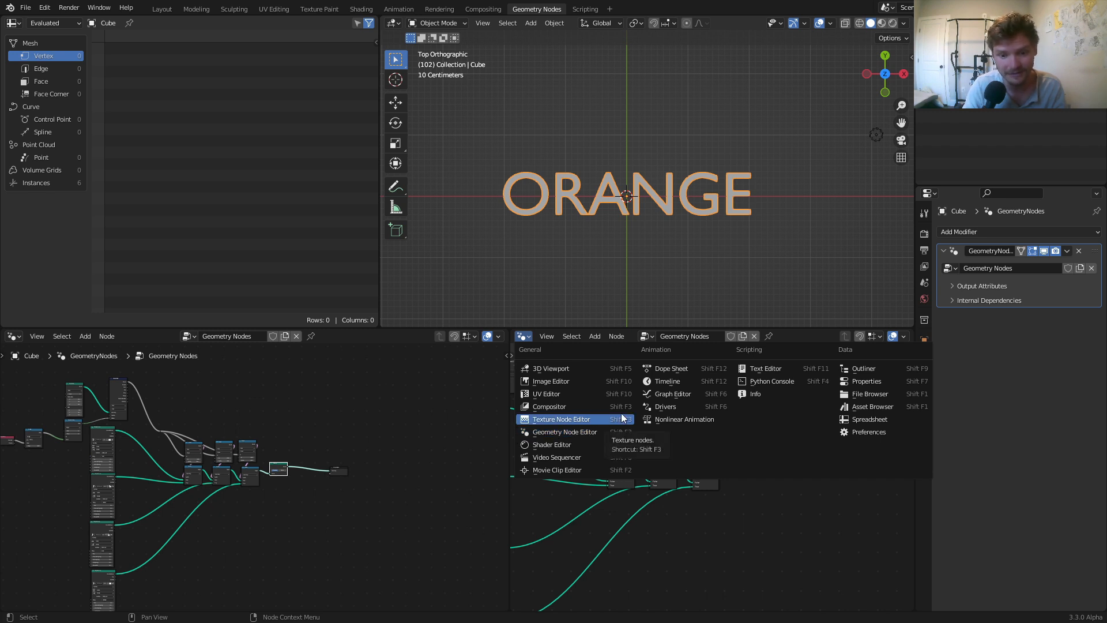
click(577, 449)
scroll(624, 441, up, 3)
middle_drag(624, 441, 641, 465)
click(925, 437)
right_click(771, 444)
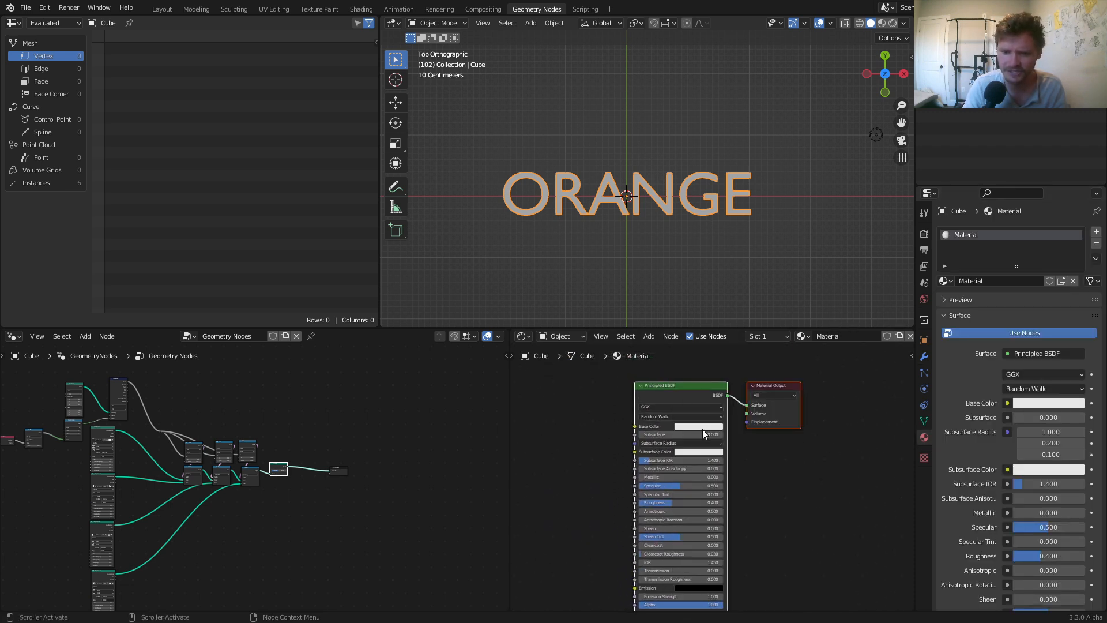
Delete the material's Principled BSDF node and rename the material red.
scroll(703, 429, up, 3)
scroll(291, 473, up, 1)
scroll(291, 473, up, 4)
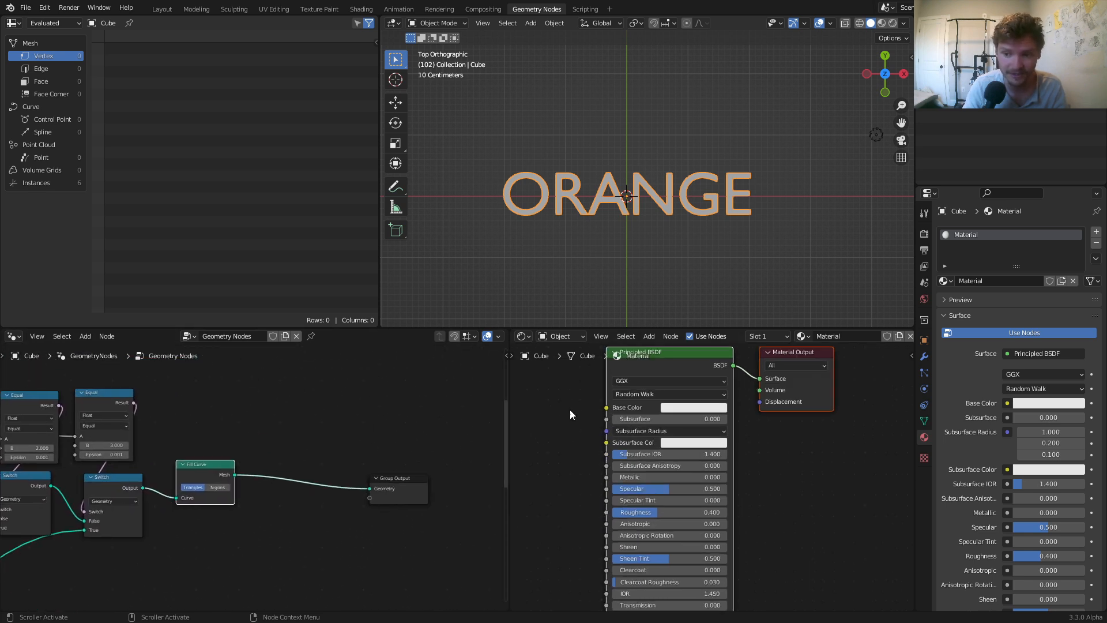
drag(579, 433, 695, 386)
key(x)
double_click(835, 338)
text(red)
key(Return)
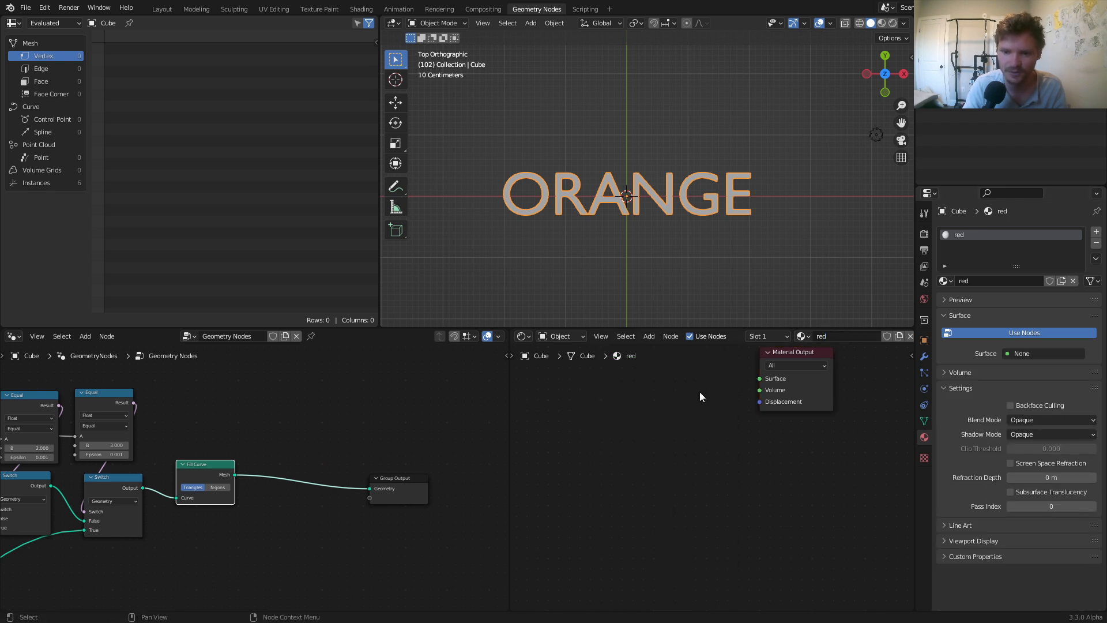
Add an RGB node with a red colour and connect its Color to the Material Output's Surface.
key(shift+a)
text(rg)
key(Return)
click(630, 399)
drag(681, 417, 756, 409)
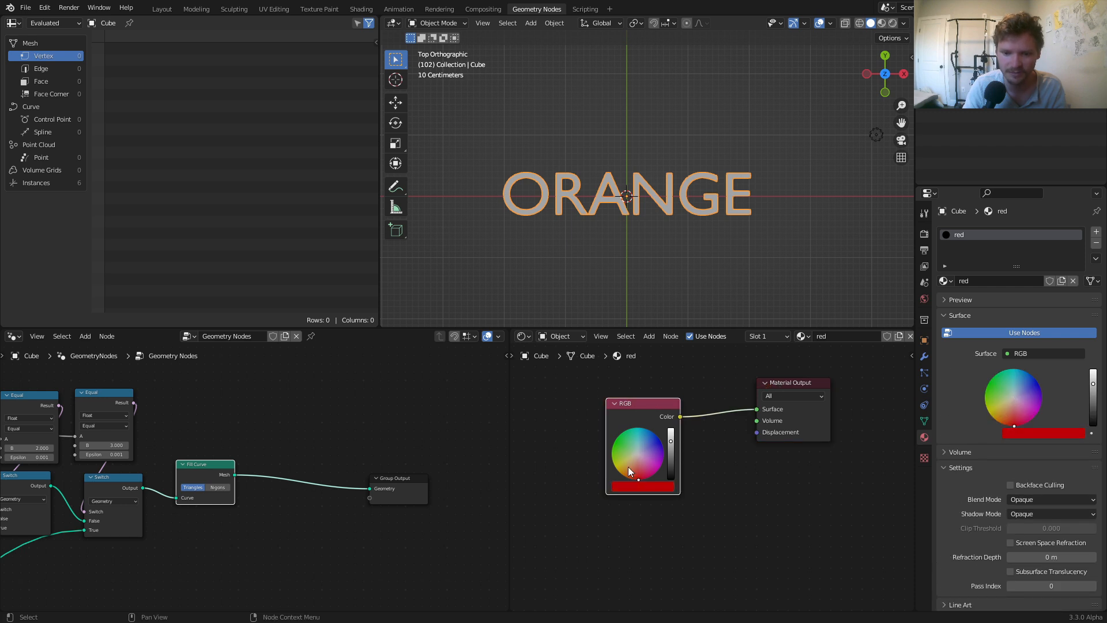
Add three empty material slots to the cube.
click(1096, 231)
click(1096, 231)
click(1096, 231)
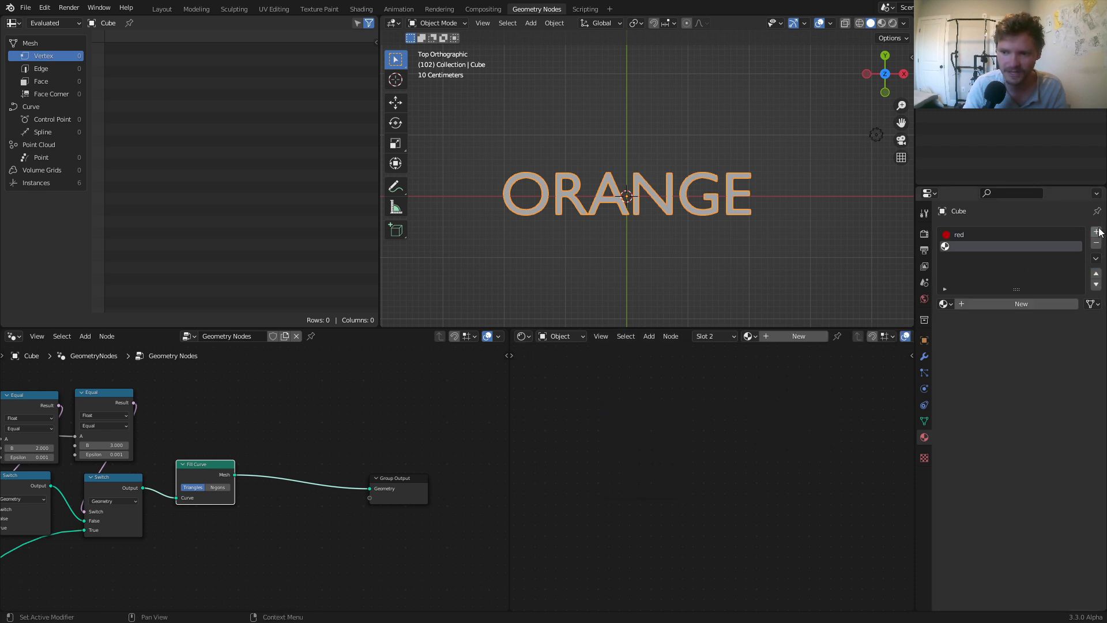
Assign a single-user copy of the red material to the second slot, rename it green and set its RGB colour to green.
click(976, 248)
click(944, 303)
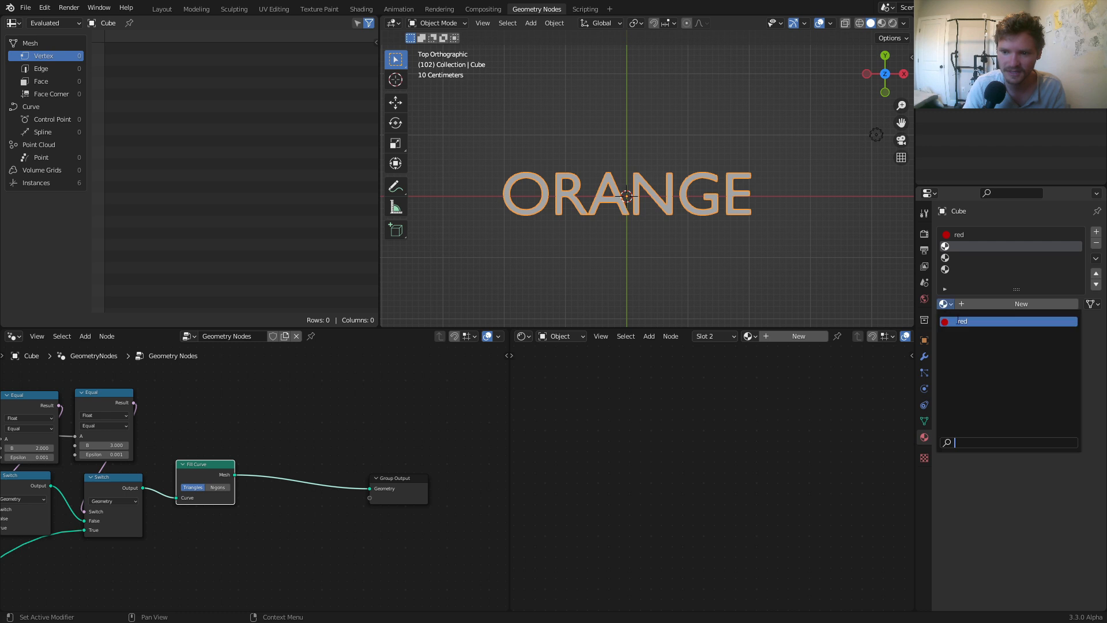
click(960, 321)
click(1035, 304)
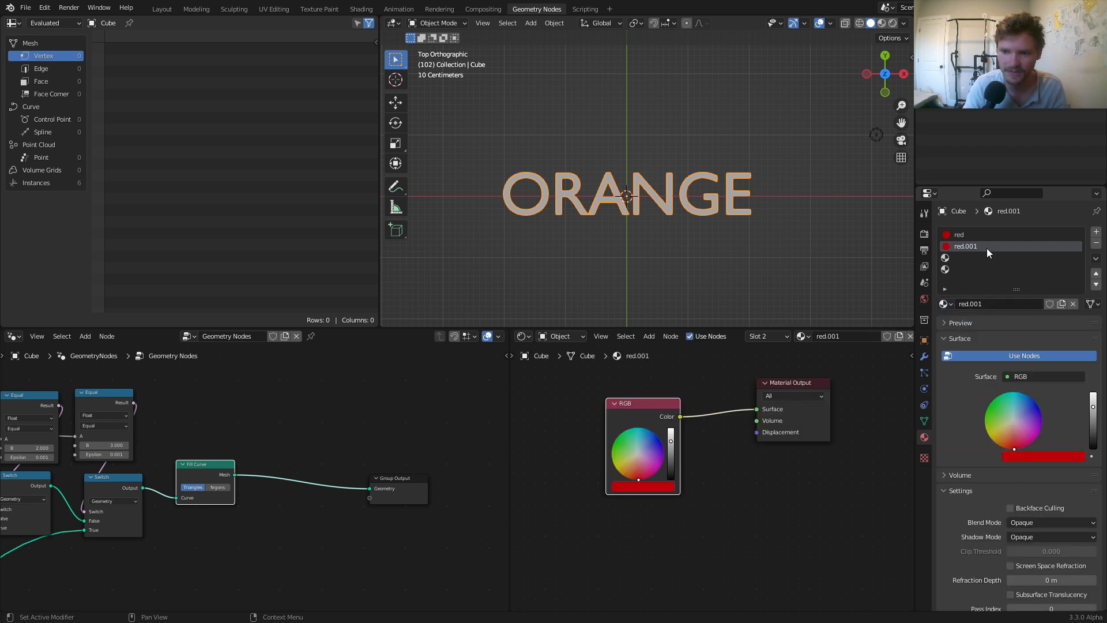
click(831, 337)
text(green)
key(Return)
click(617, 437)
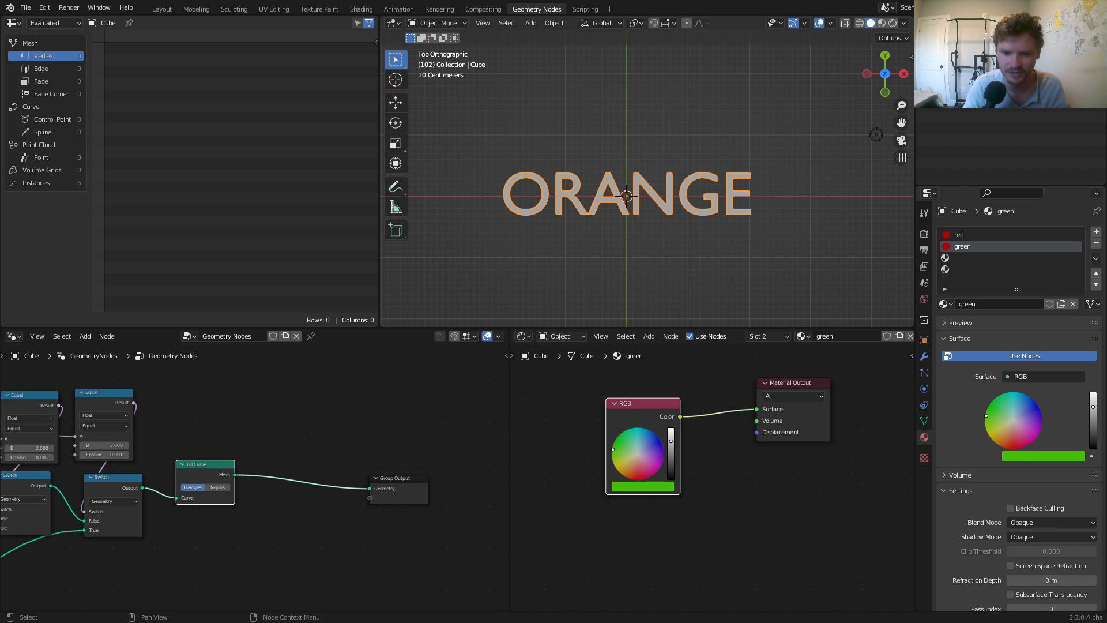
Assign a single-user copy of the red material to the third slot, rename it blue and set its RGB colour to blue.
click(963, 257)
click(946, 304)
click(966, 329)
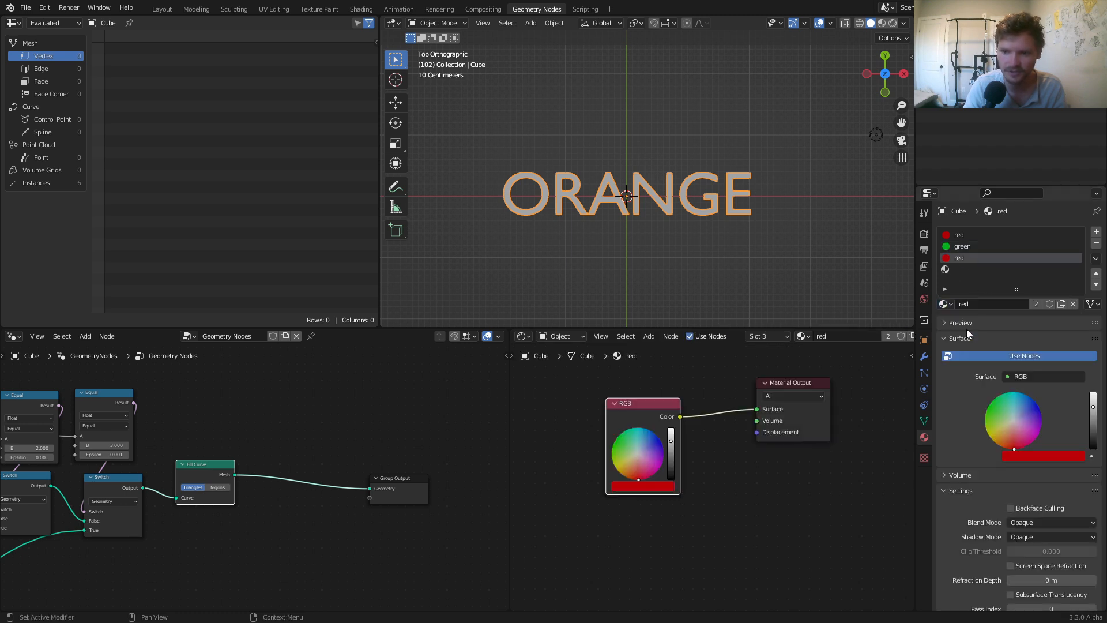
click(1036, 304)
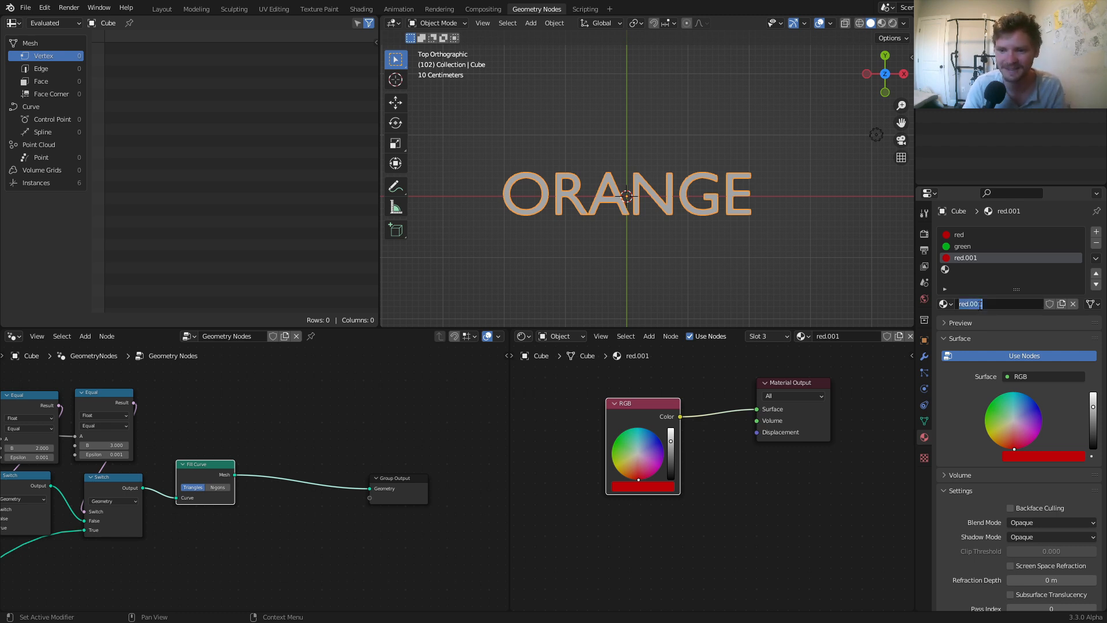
text(b)
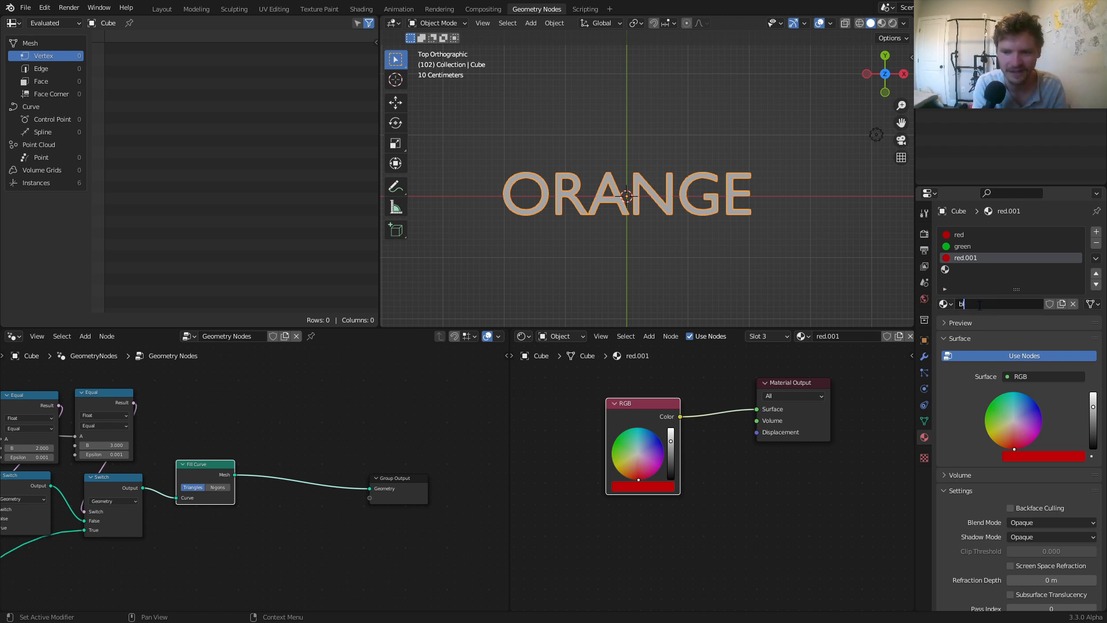
text(lue)
key(Return)
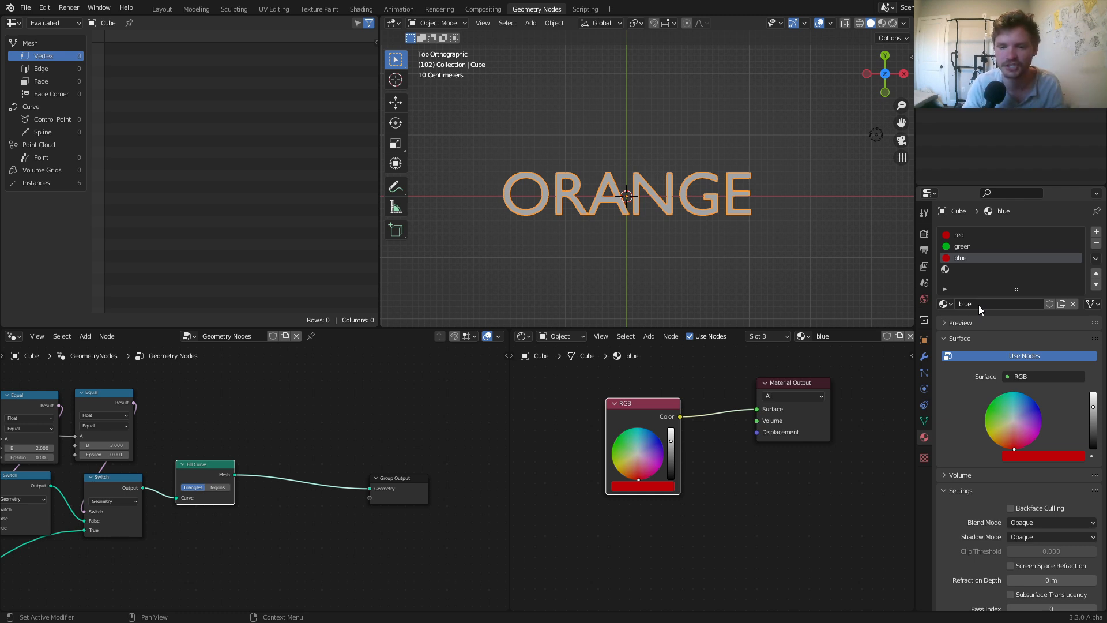
click(661, 440)
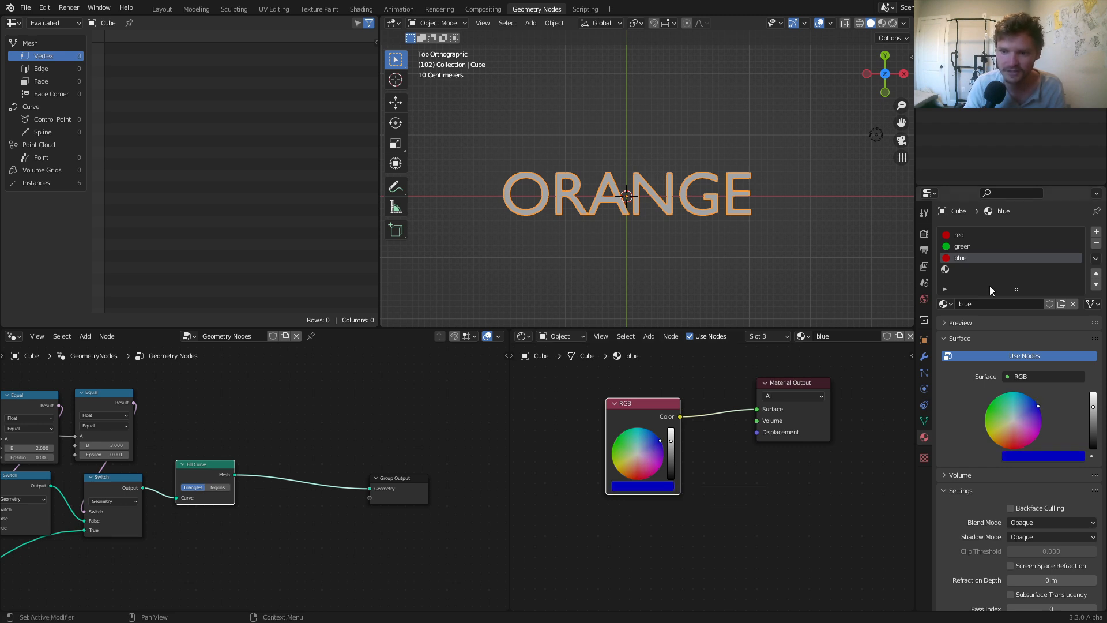
Assign a single-user copy of the blue material to the fourth slot, set its RGB colour to orange and rename it orange.
click(975, 269)
click(945, 302)
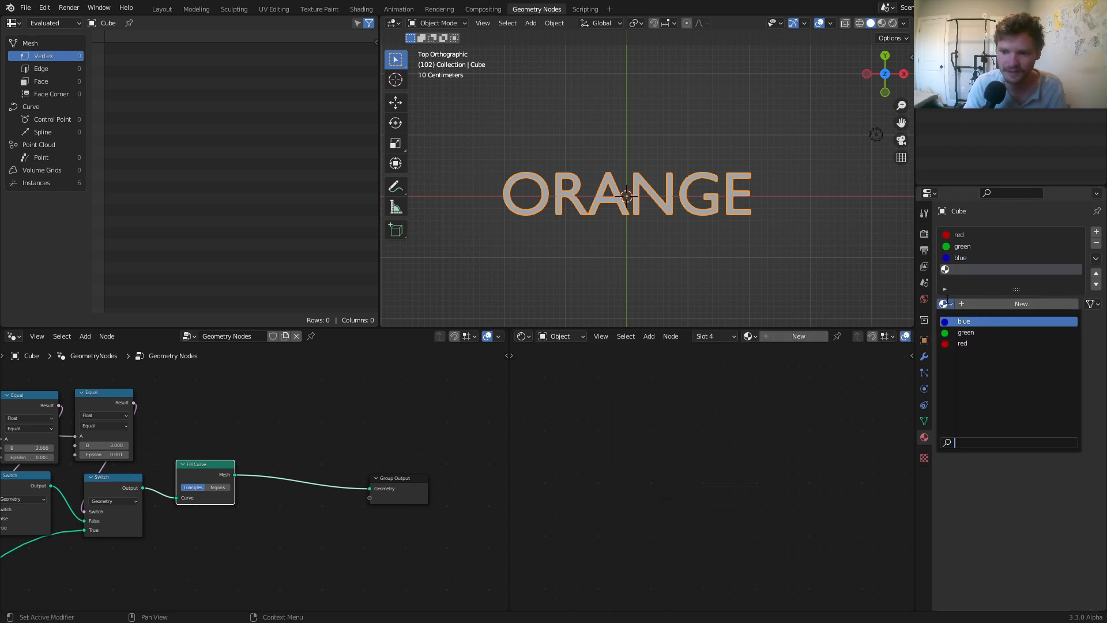
click(972, 321)
click(1037, 304)
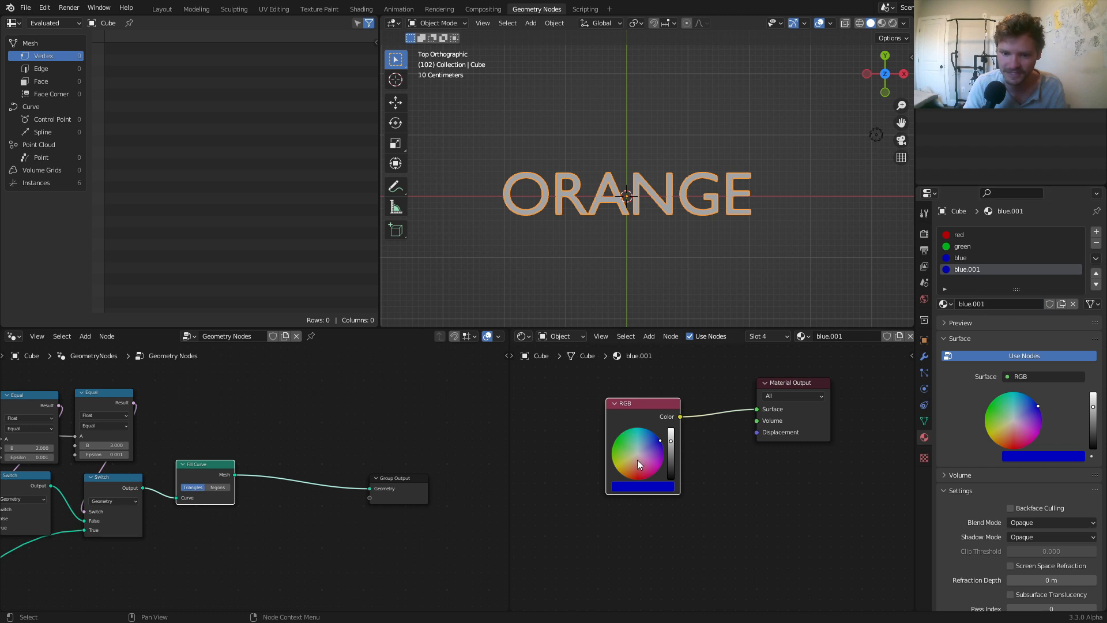
drag(639, 465, 627, 477)
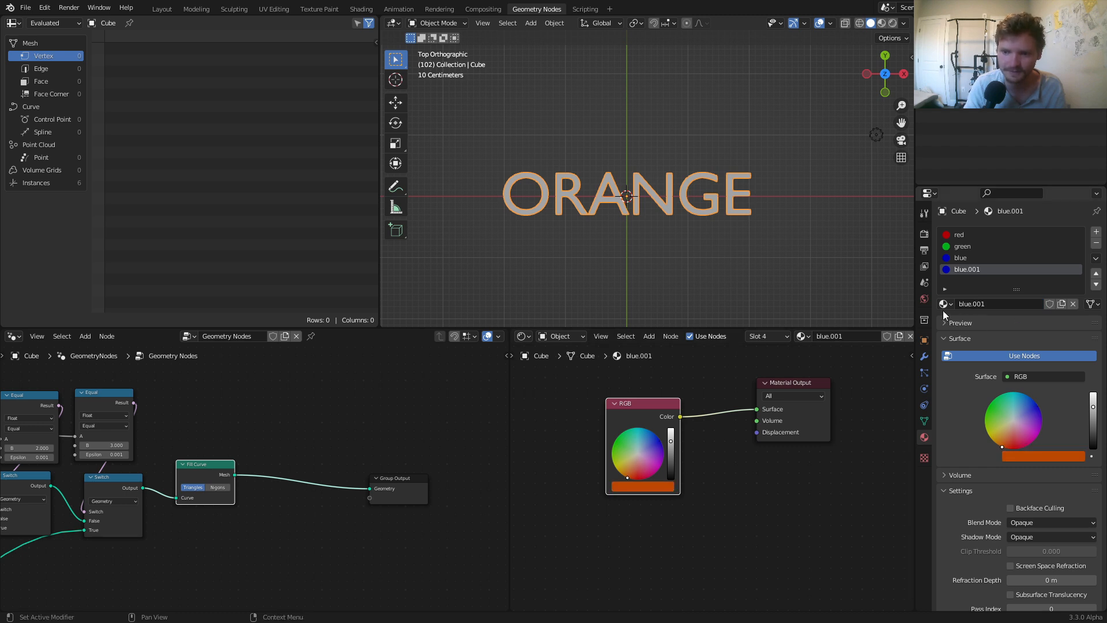
double_click(847, 336)
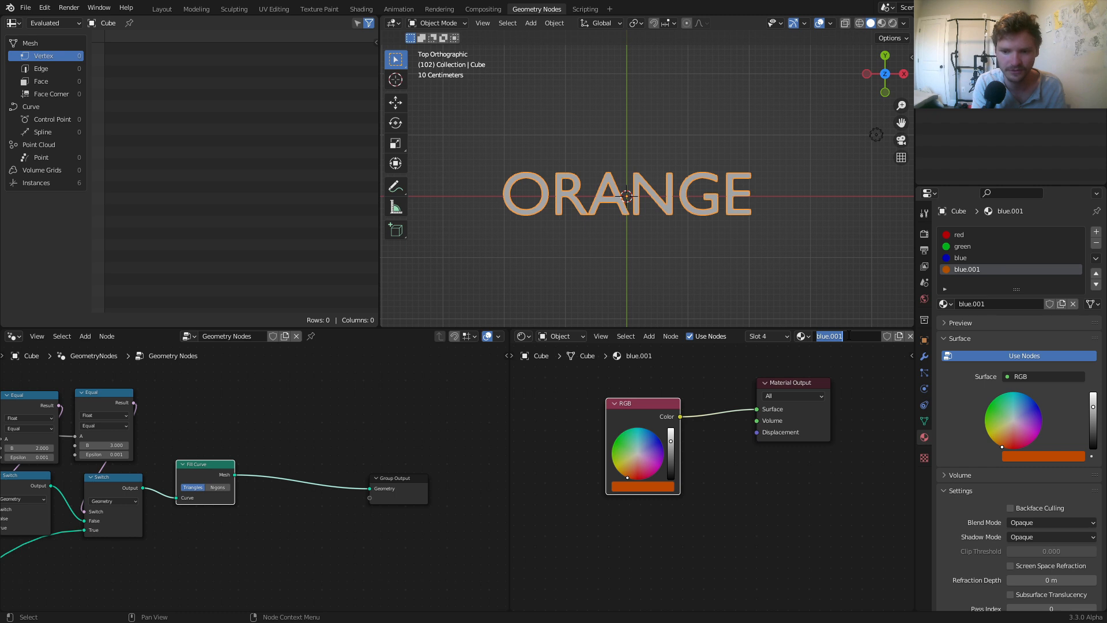
text(org)
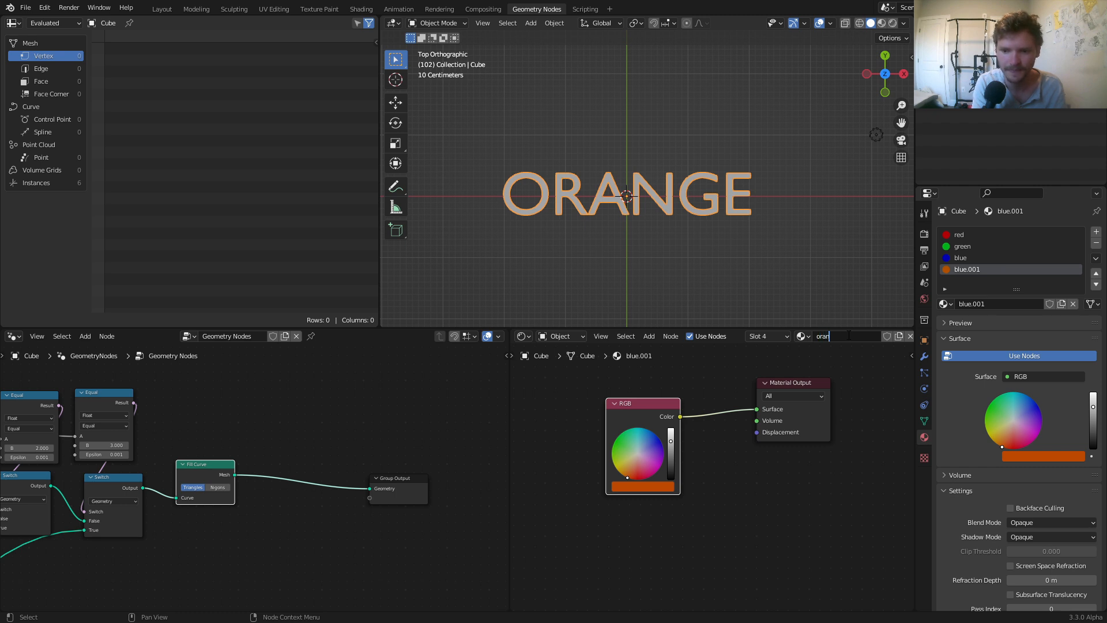
key(Return)
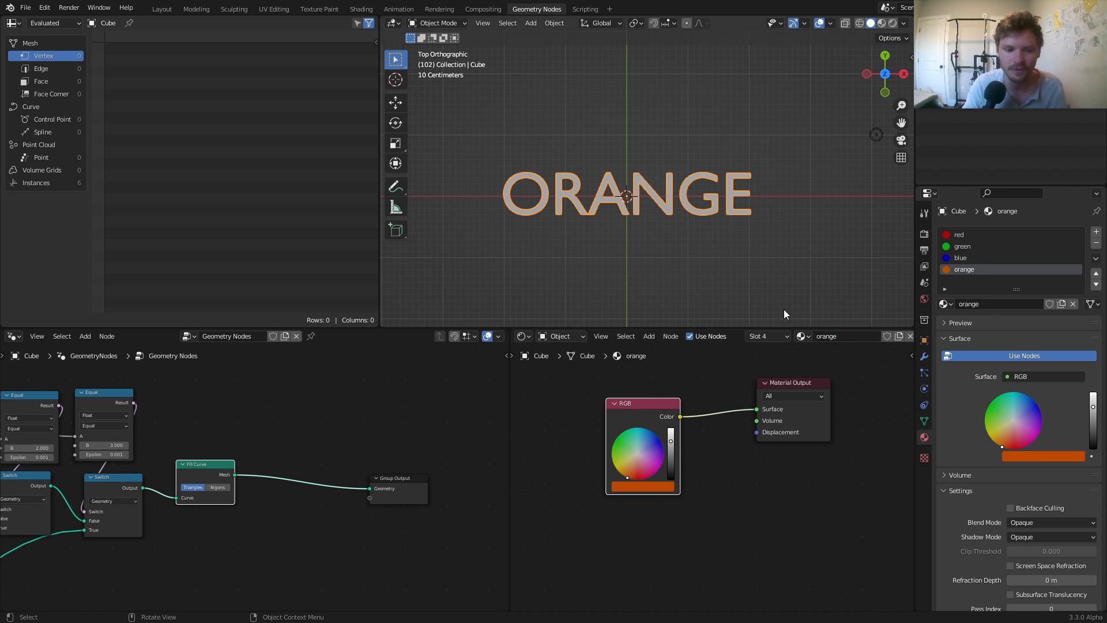
Insert a Set Material node between the Fill Curve and Group Output nodes.
scroll(302, 454, up, 2)
key(shift+a)
text(set m)
click(280, 399)
click(281, 433)
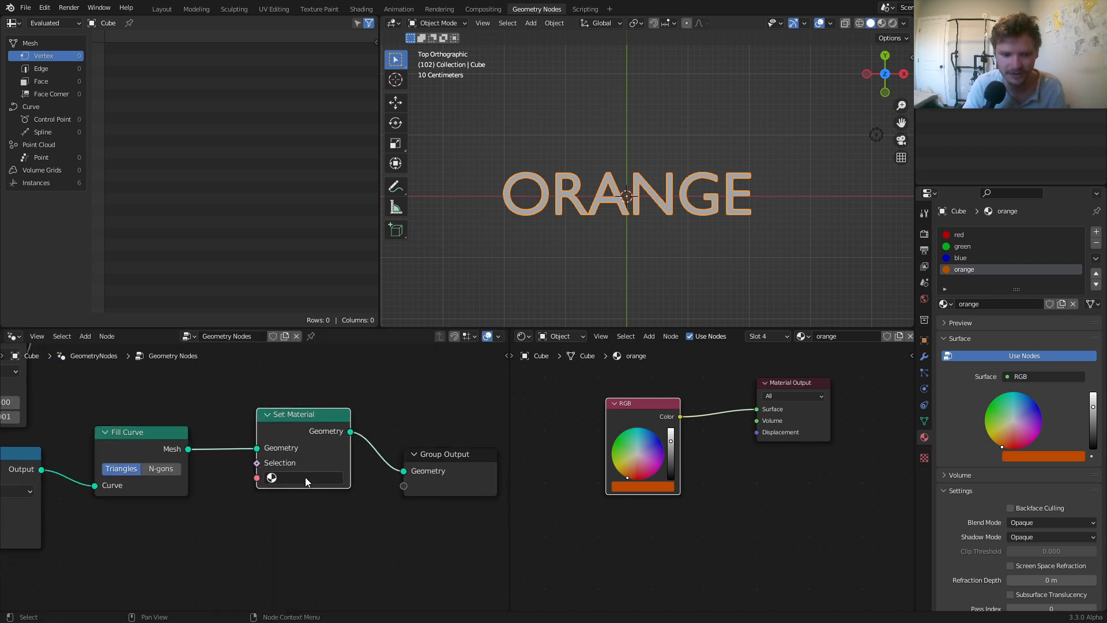
Assign the blue material to the Set Material node and switch the viewport to rendered shading.
click(308, 481)
click(300, 336)
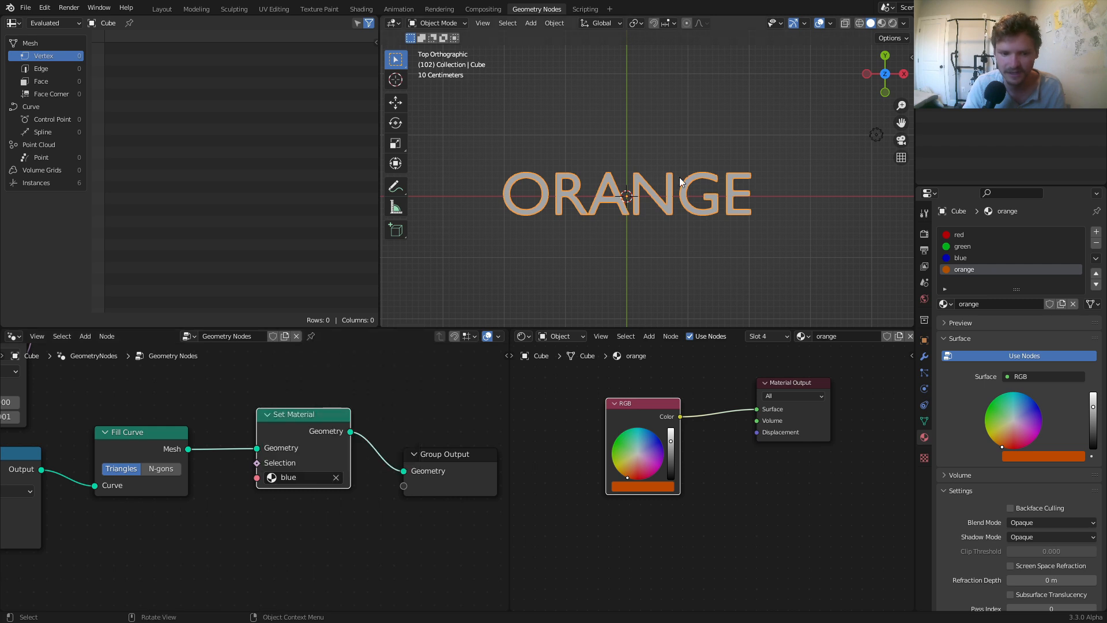
click(893, 23)
click(633, 177)
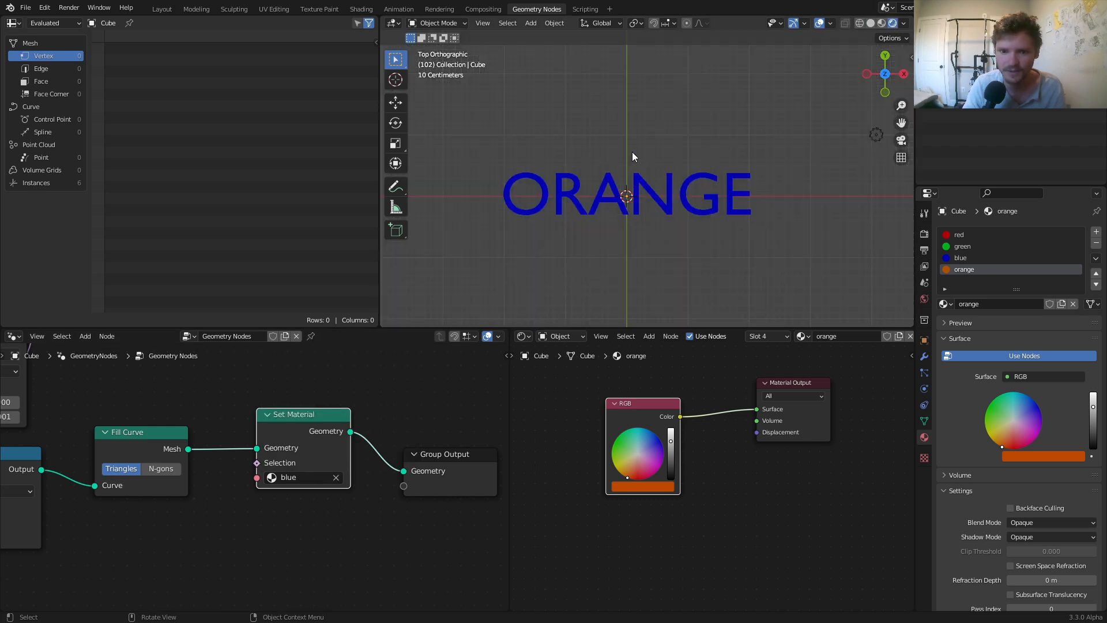
Change the Set Material node's material to orange and then to red to compare the results on the text.
click(312, 479)
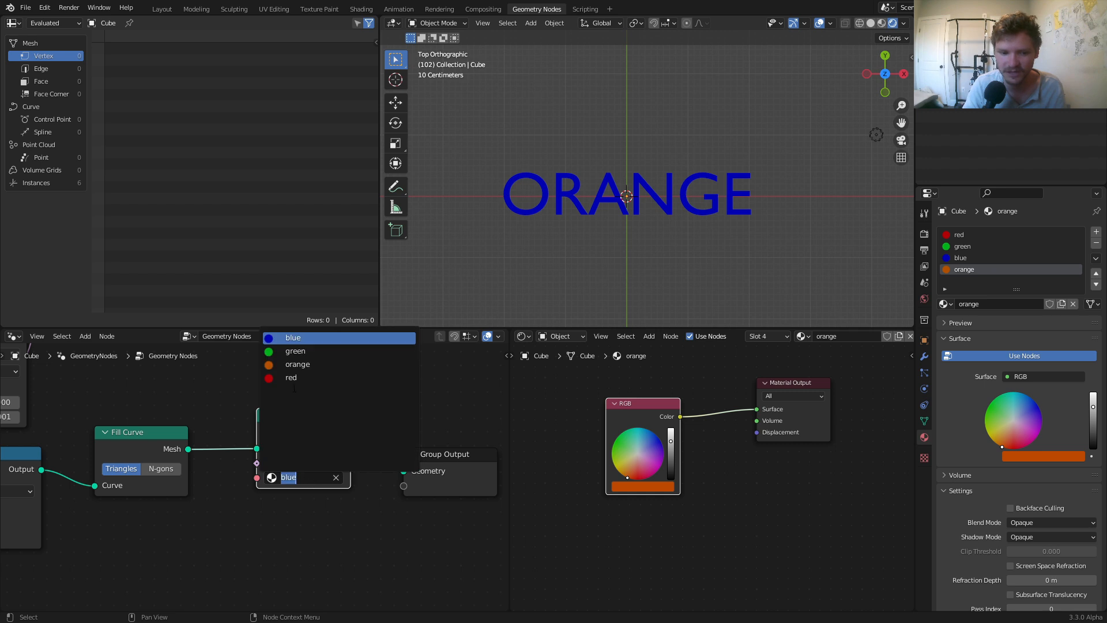
click(294, 364)
click(306, 479)
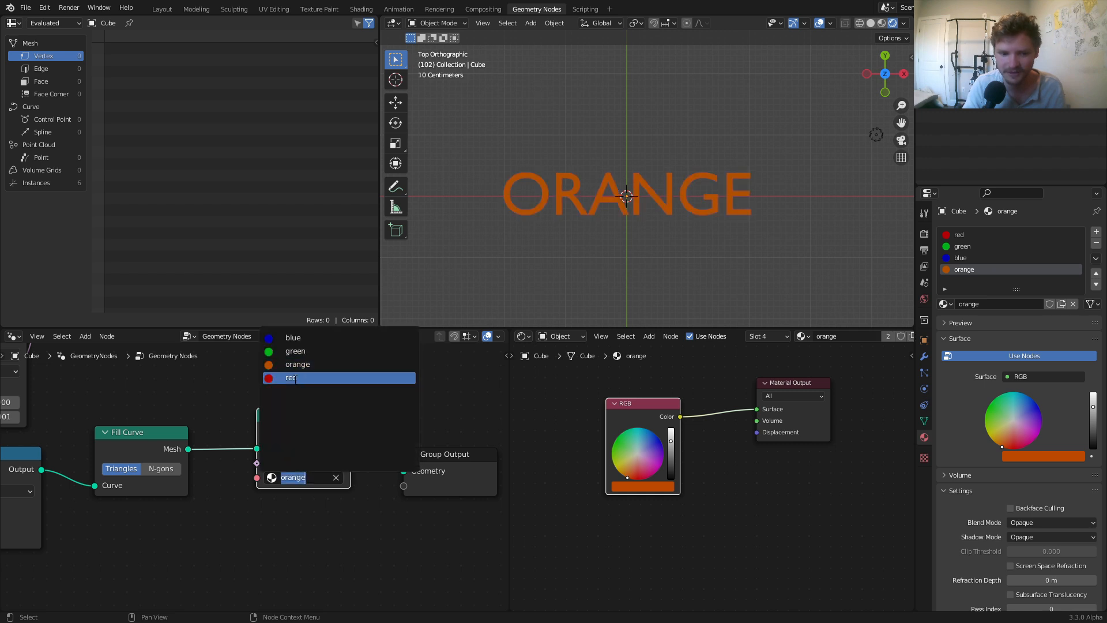
click(294, 377)
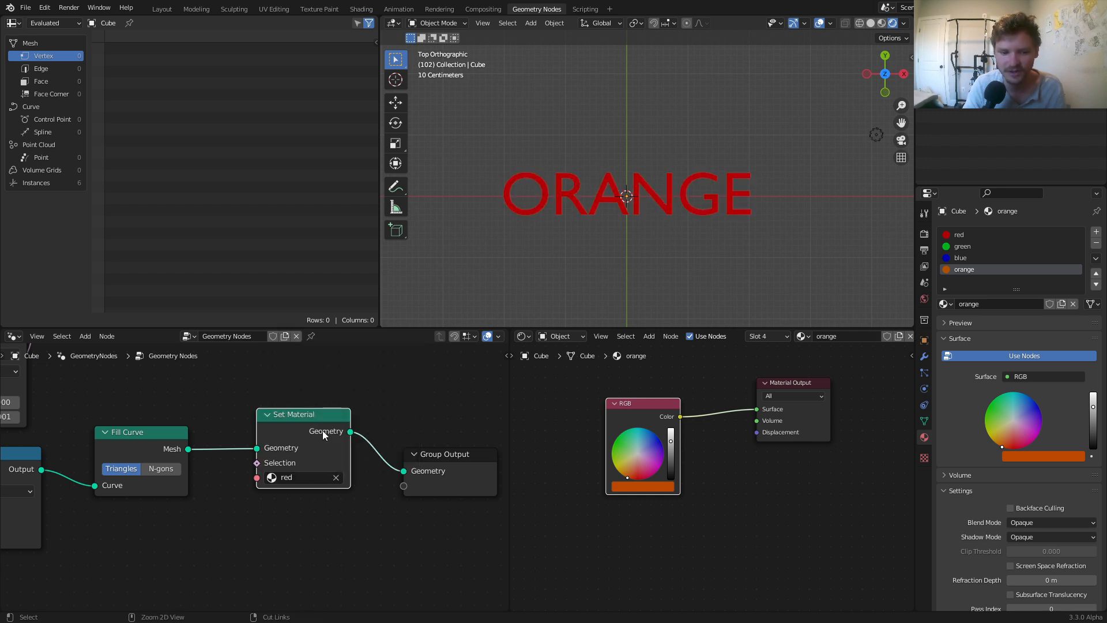
Replace the Set Material node with a Set Material Index node between Fill Curve and Group Output and try different index values.
key(ctrl+x)
key(shift+a)
text(set materi)
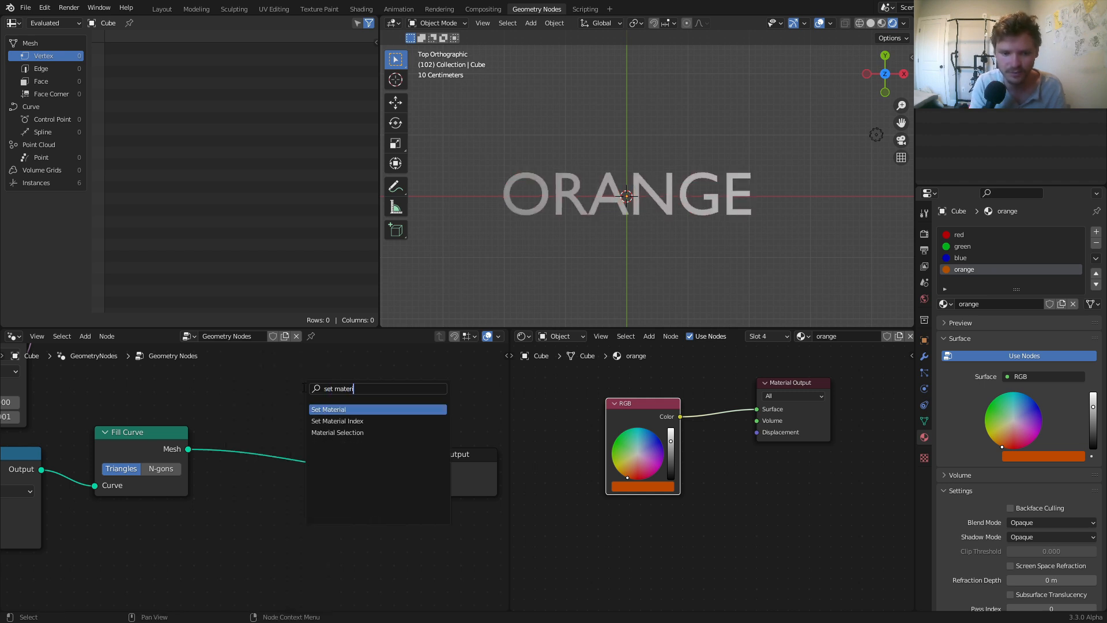
click(338, 421)
click(341, 466)
click(340, 462)
click(340, 462)
click(339, 462)
click(268, 459)
click(268, 459)
click(268, 458)
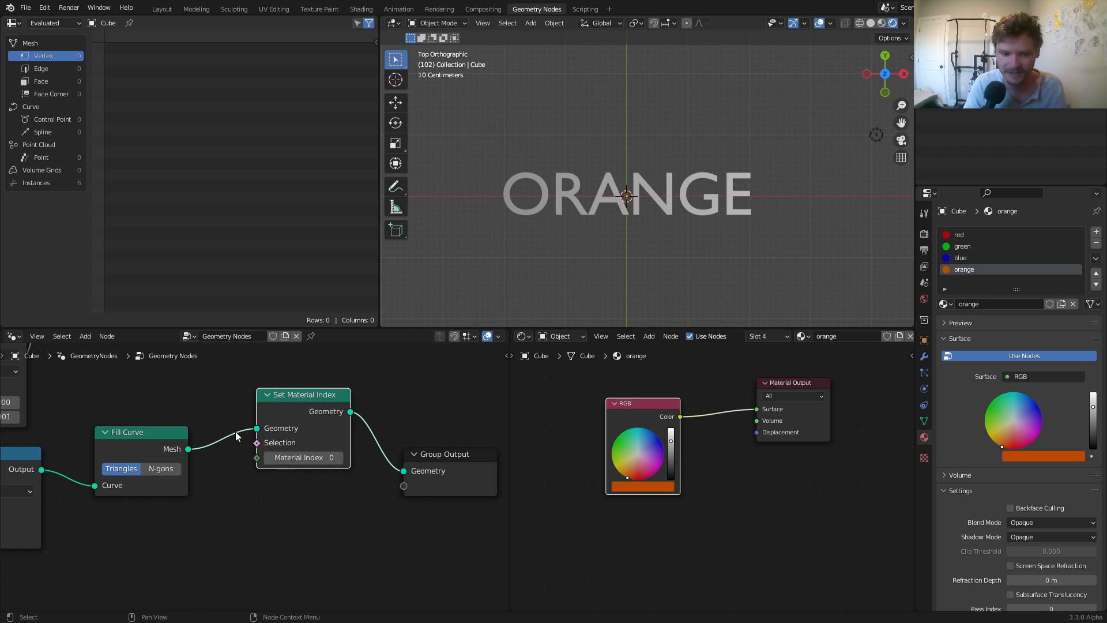
Insert a Realize Instances node between the Fill Curve and Set Material Index nodes.
key(shift+a)
click(223, 382)
text(rem)
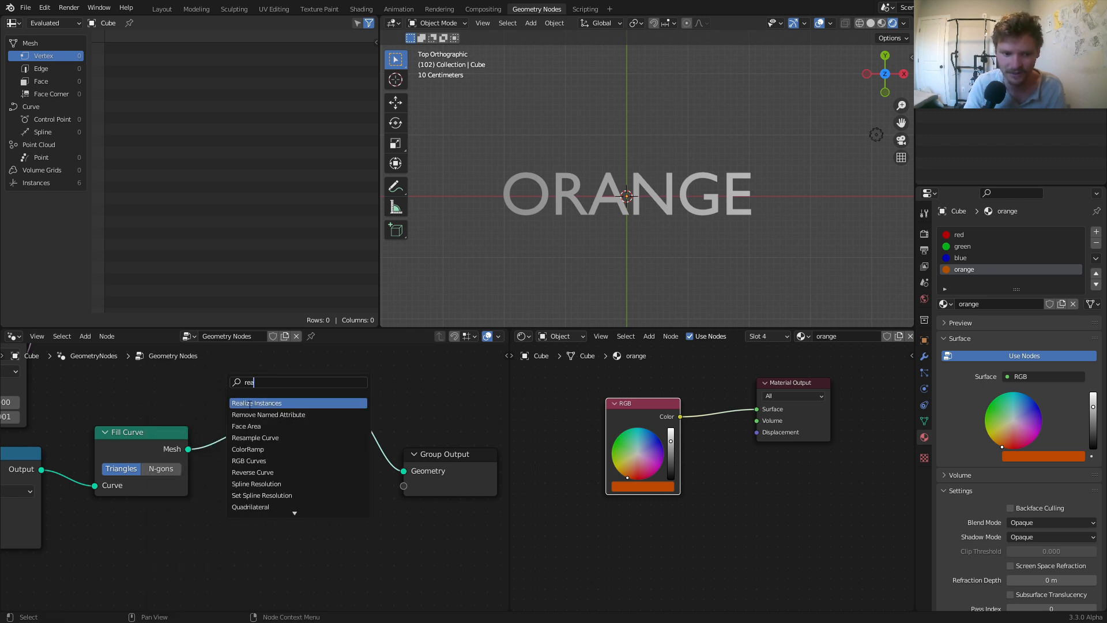
key(Return)
click(229, 437)
key(ctrl+x)
key(shift+a)
click(241, 381)
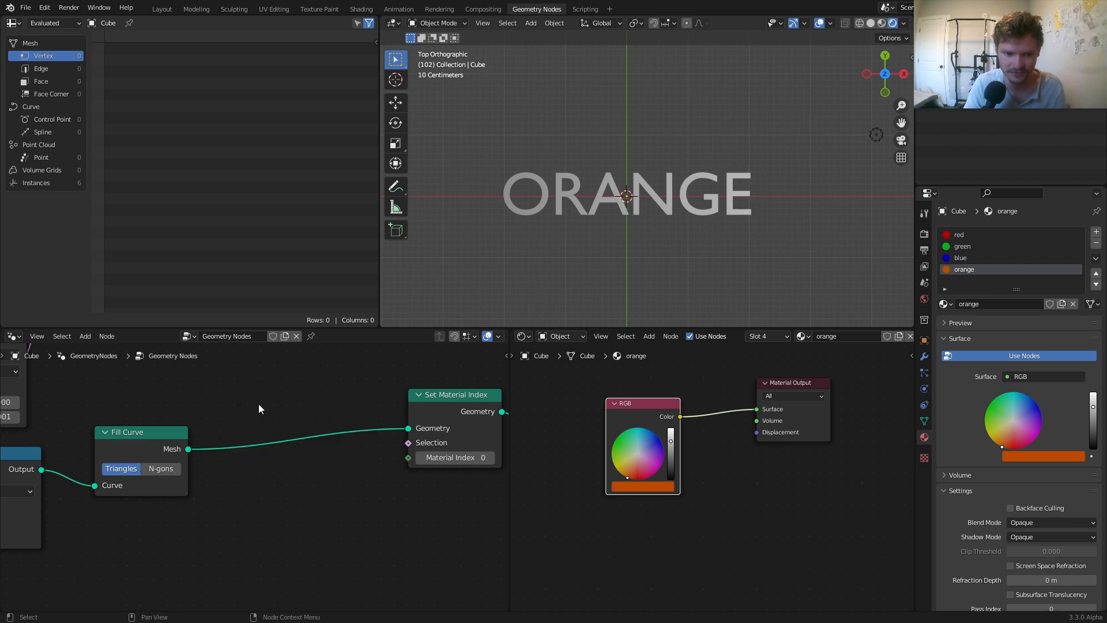
text(rea)
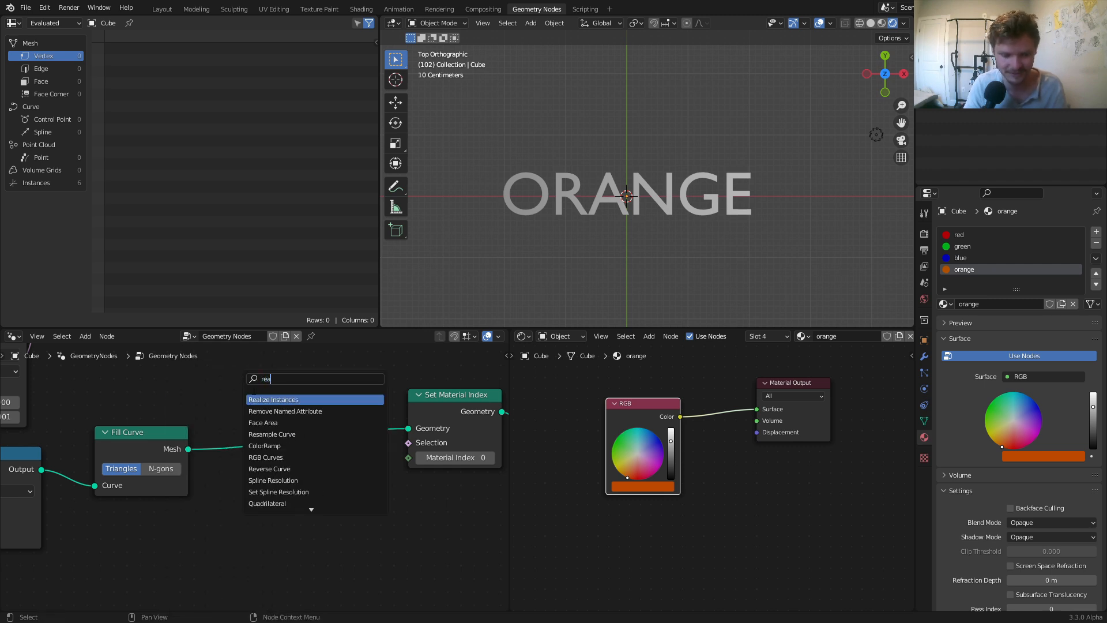
click(270, 400)
click(262, 441)
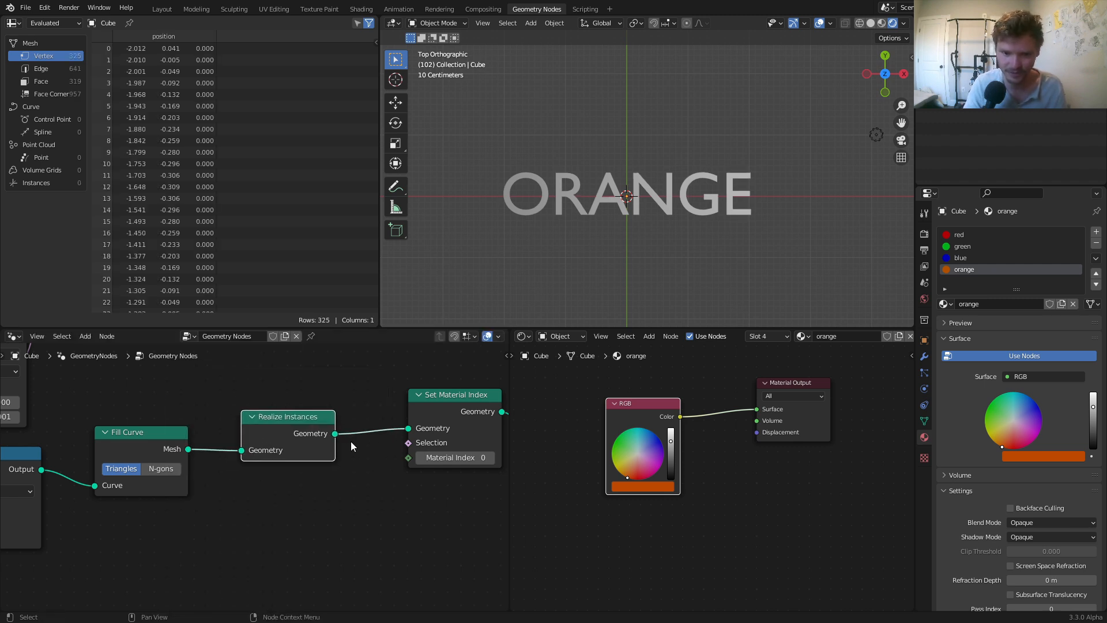
Delete the Set Material Index and Realize Instances nodes, keeping Fill Curve linked to the Group Output.
scroll(358, 449, down, 2)
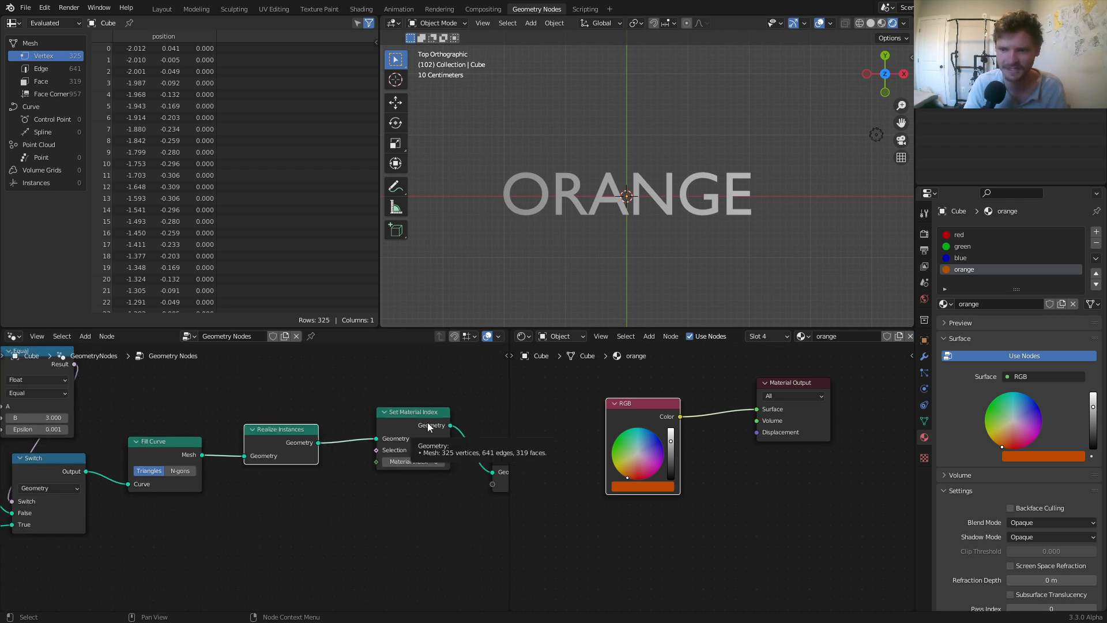
click(627, 208)
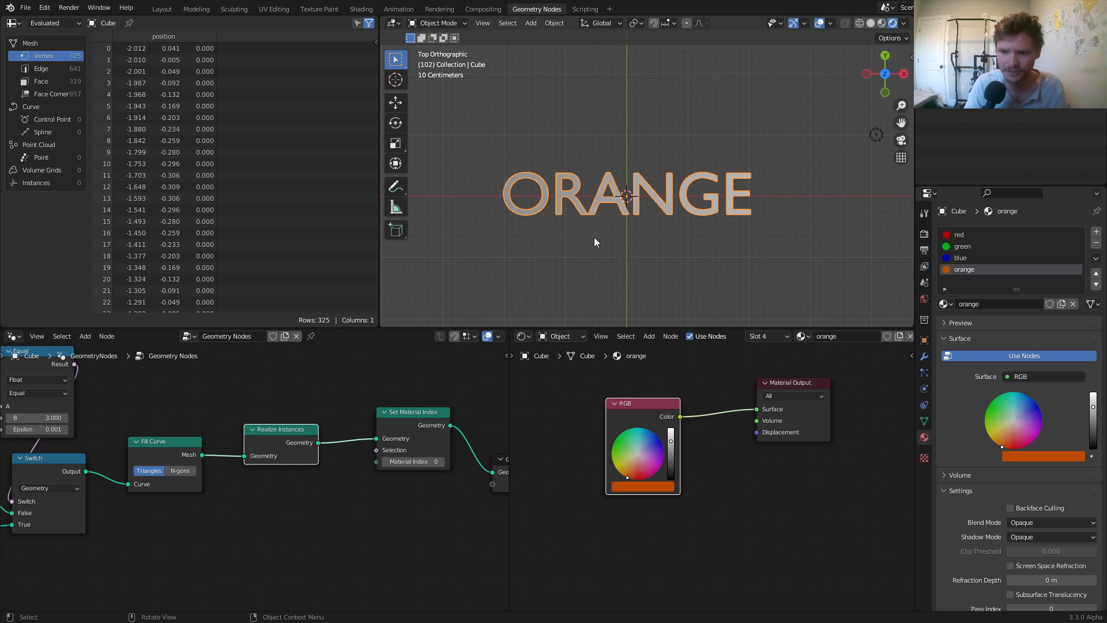
click(390, 425)
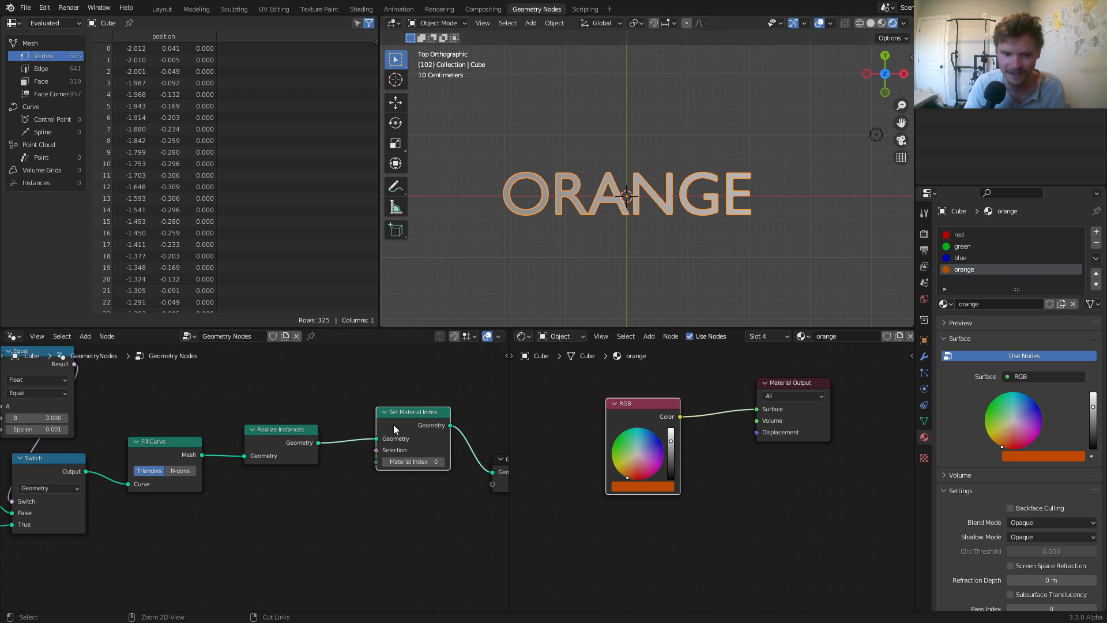
key(ctrl+x)
click(299, 437)
key(ctrl+x)
Move the String to Curves nodes down together, clear of the random value, compare and switch nodes.
scroll(301, 442, down, 2)
scroll(301, 441, down, 2)
middle_drag(214, 454, 312, 437)
drag(303, 500, 143, 384)
click(368, 478)
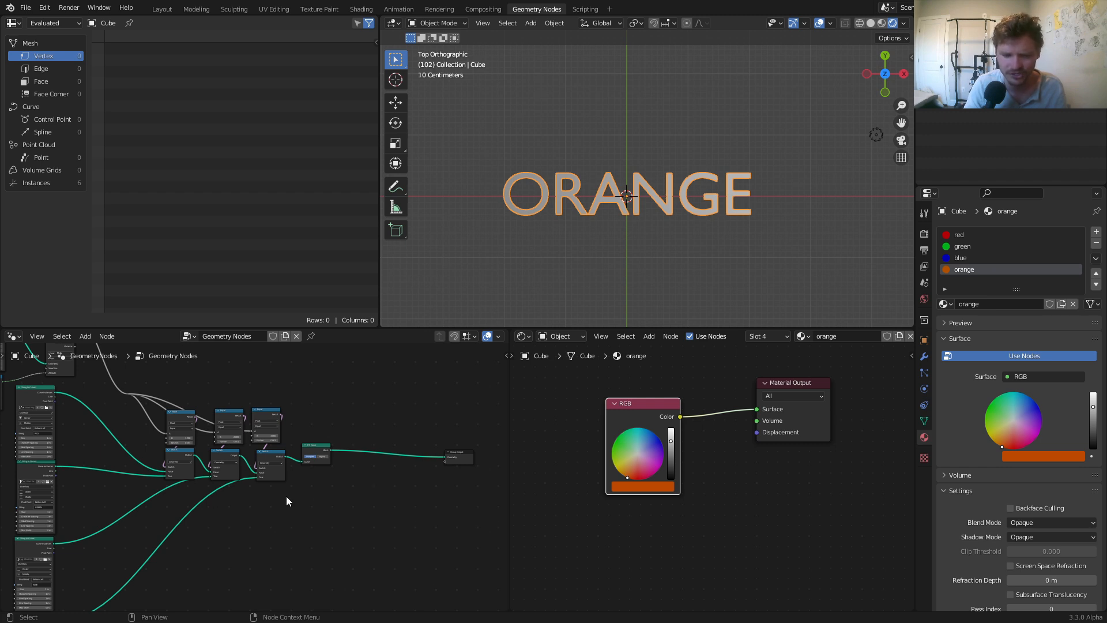
middle_drag(117, 504, 311, 408)
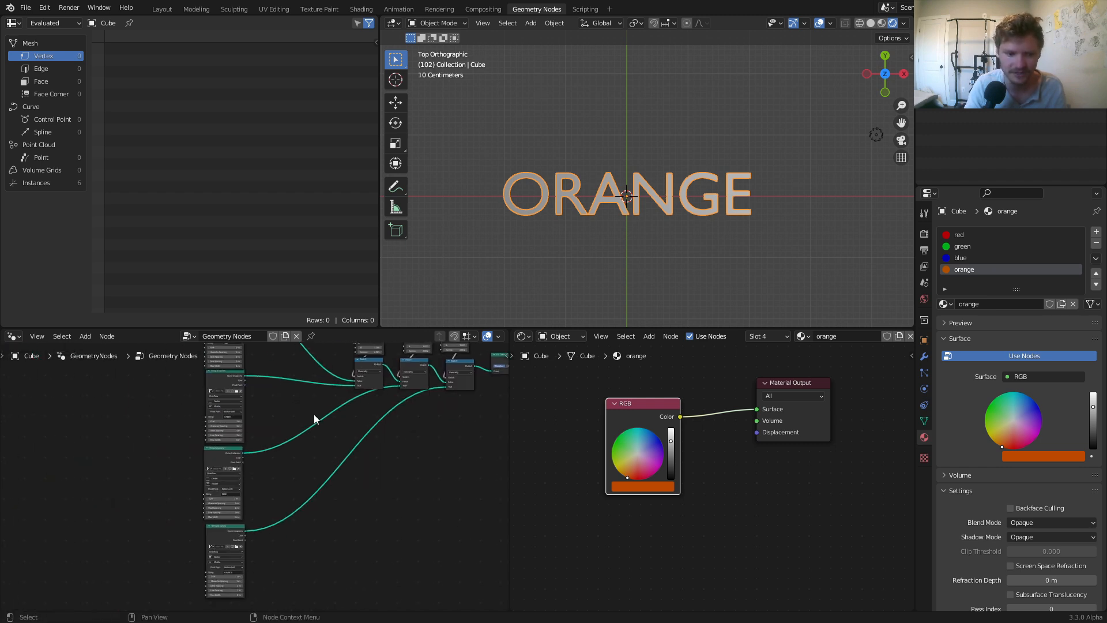
scroll(258, 472, down, 5)
drag(181, 539, 263, 393)
key(g)
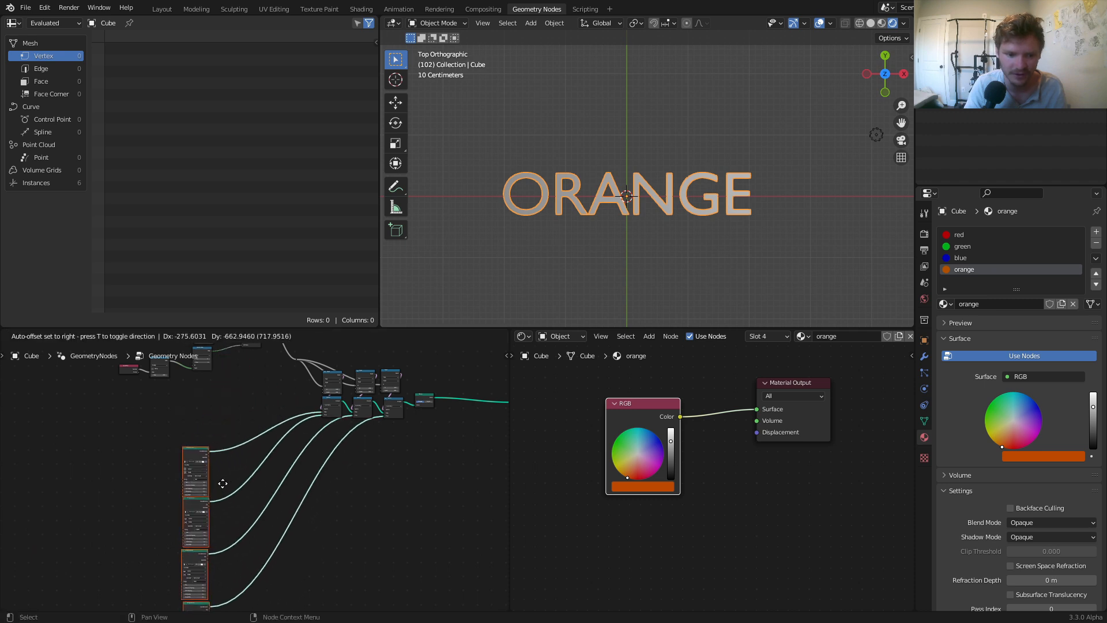
click(220, 493)
Move the Fill Curve node next to the Group Output and combine the random value, compare and switch nodes into one node group.
click(427, 396)
middle_drag(427, 396, 378, 516)
key(g)
click(354, 451)
drag(380, 518, 56, 409)
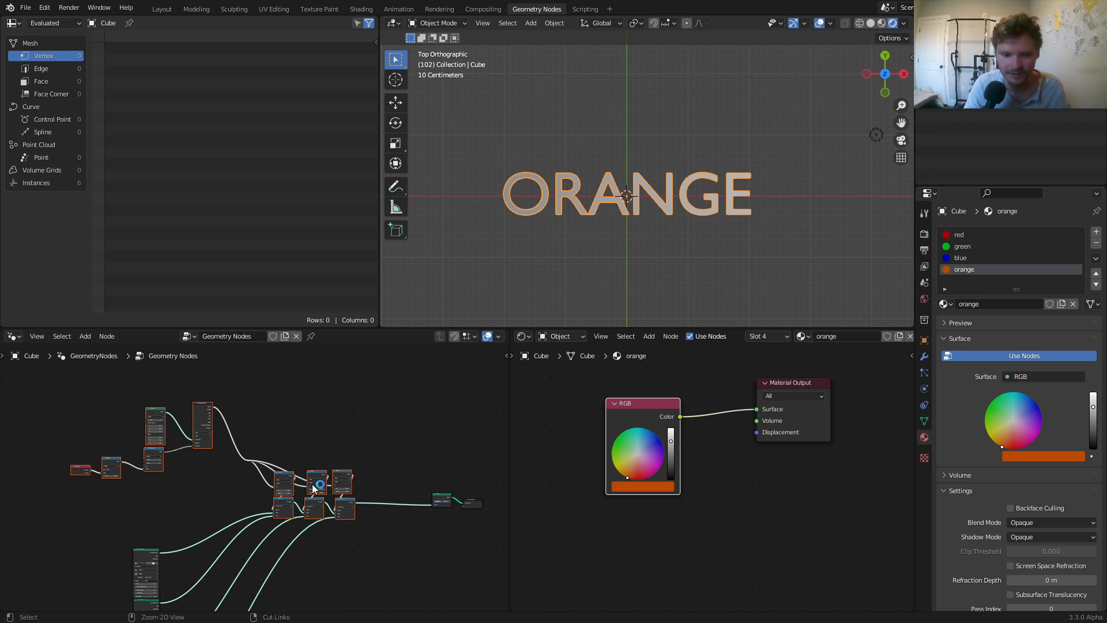
key(ctrl+g)
key(Tab)
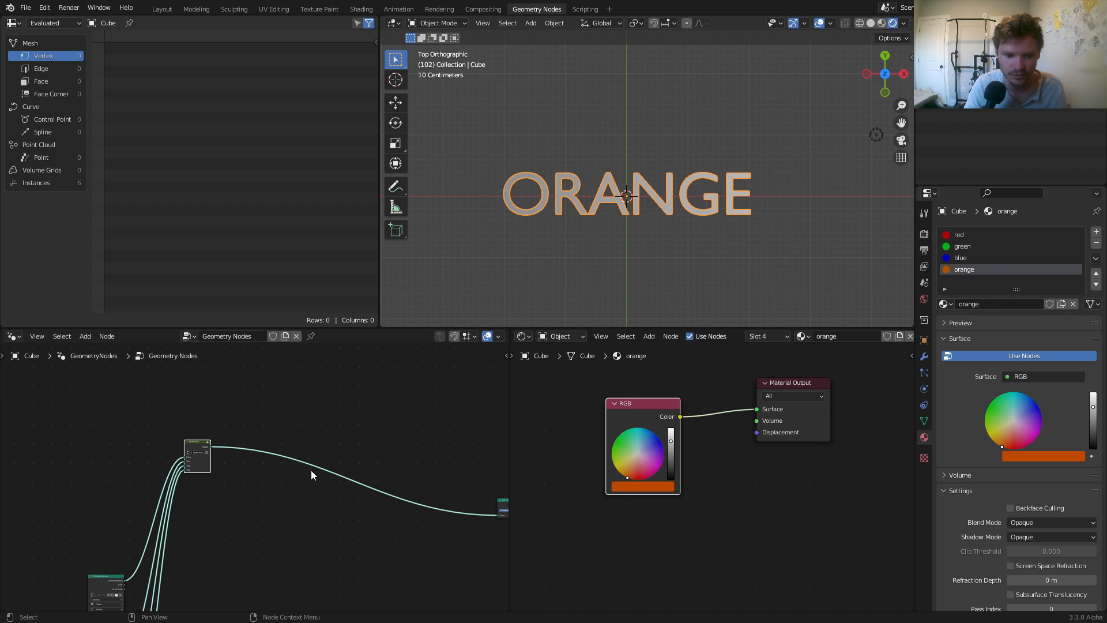
Arrange the new node group beside the String to Curves nodes, with Fill Curve and Group Output placed close after it.
middle_drag(231, 493, 220, 403)
key(g)
click(193, 576)
scroll(349, 501, down, 5)
middle_drag(352, 500, 295, 482)
drag(324, 479, 432, 413)
key(g)
click(218, 512)
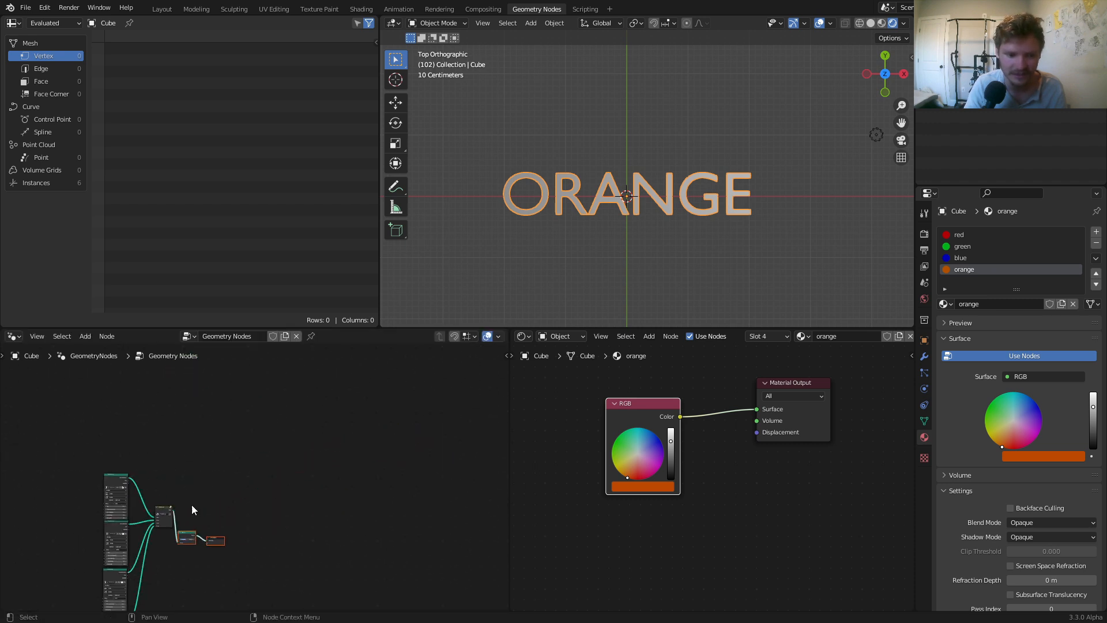
middle_drag(215, 511, 281, 460)
scroll(238, 478, up, 2)
drag(220, 445, 213, 496)
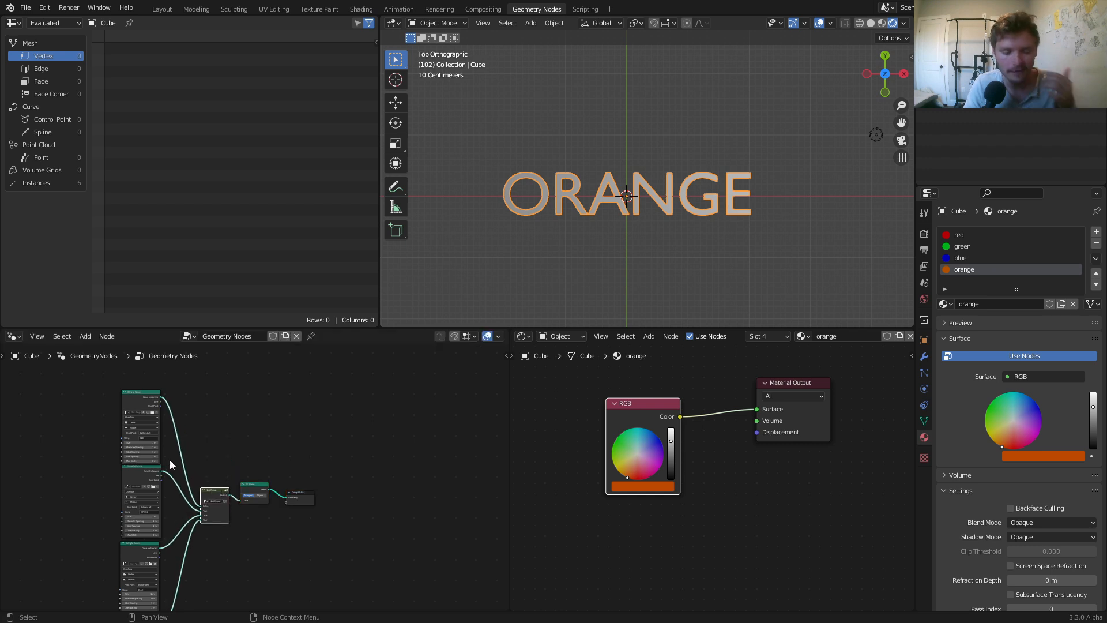
scroll(179, 467, up, 3)
middle_drag(179, 468, 241, 423)
scroll(248, 450, up, 3)
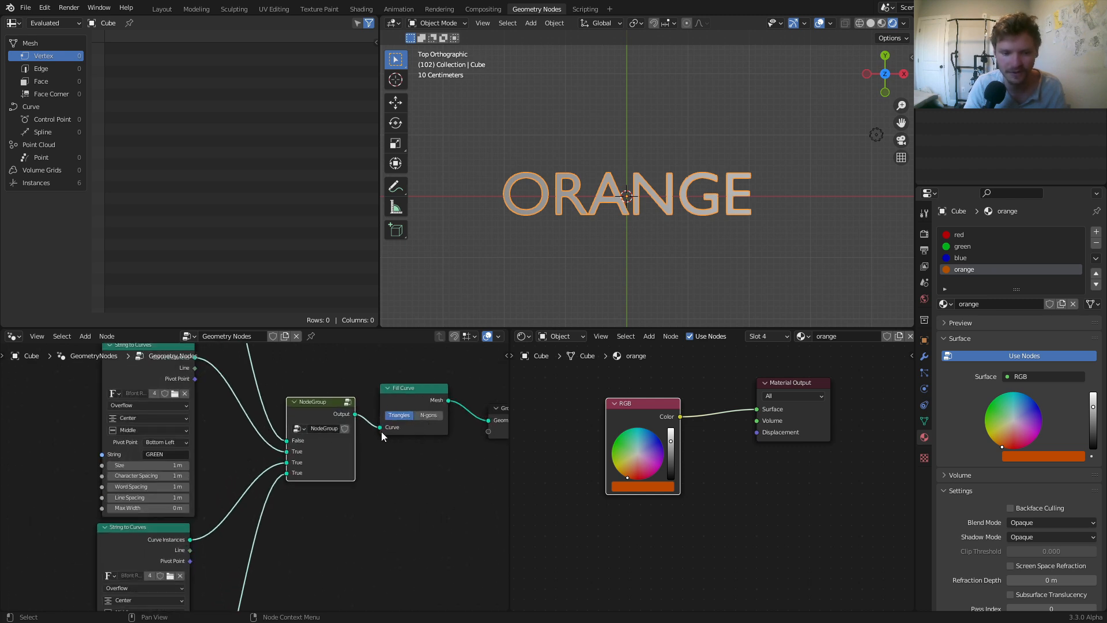
Make room before the Group Output and insert a Set Material node with the blue material after Fill Curve.
middle_drag(381, 431, 305, 461)
drag(304, 461, 446, 431)
key(shift+a)
click(281, 381)
text(set)
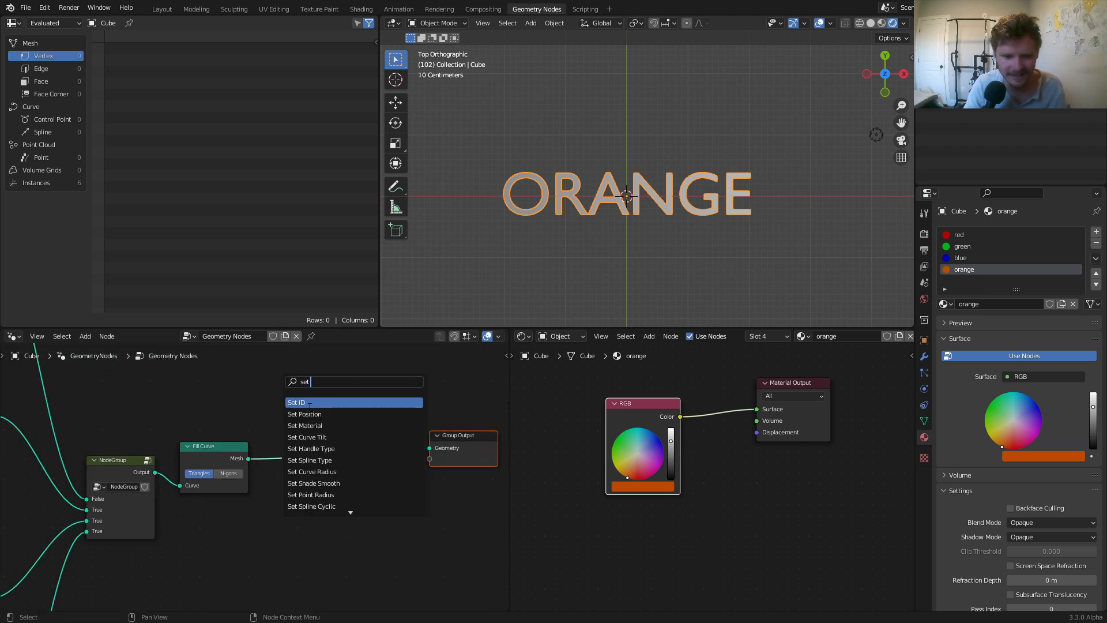
click(304, 426)
click(304, 408)
click(312, 424)
click(312, 440)
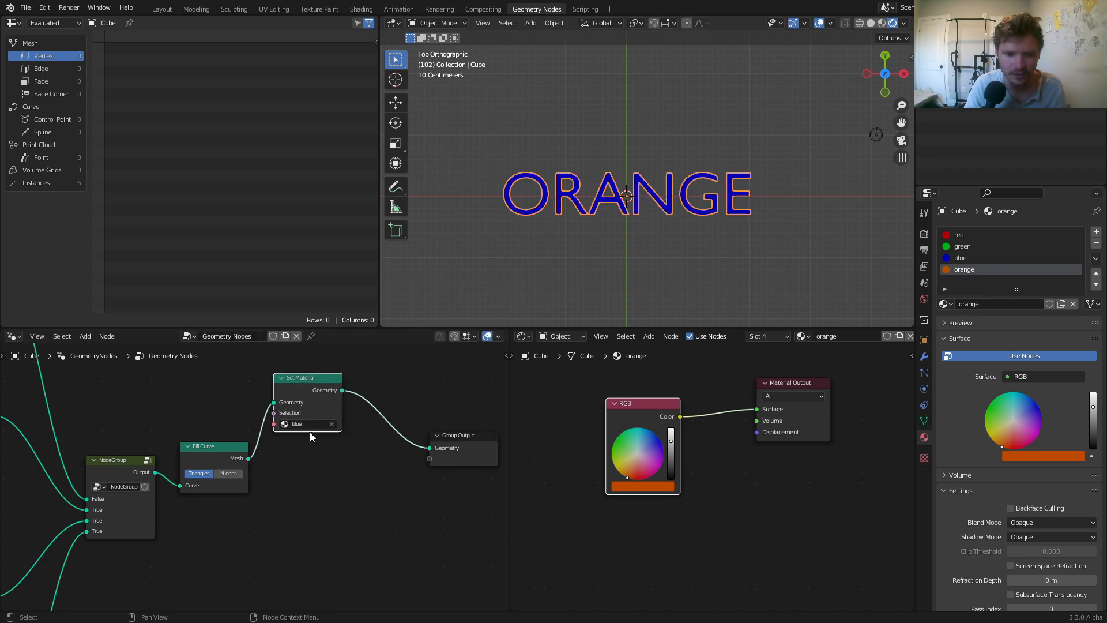
Duplicate the Set Material node below, connect Fill Curve's mesh to it and assign the green material.
key(shift+d)
click(315, 504)
alt+right_drag(239, 468, 305, 491)
click(306, 488)
click(306, 512)
Duplicate the green Set Material node below, connect Fill Curve's mesh to it and assign the orange material.
key(shift+d)
click(316, 522)
alt+right_drag(239, 469, 317, 526)
click(306, 547)
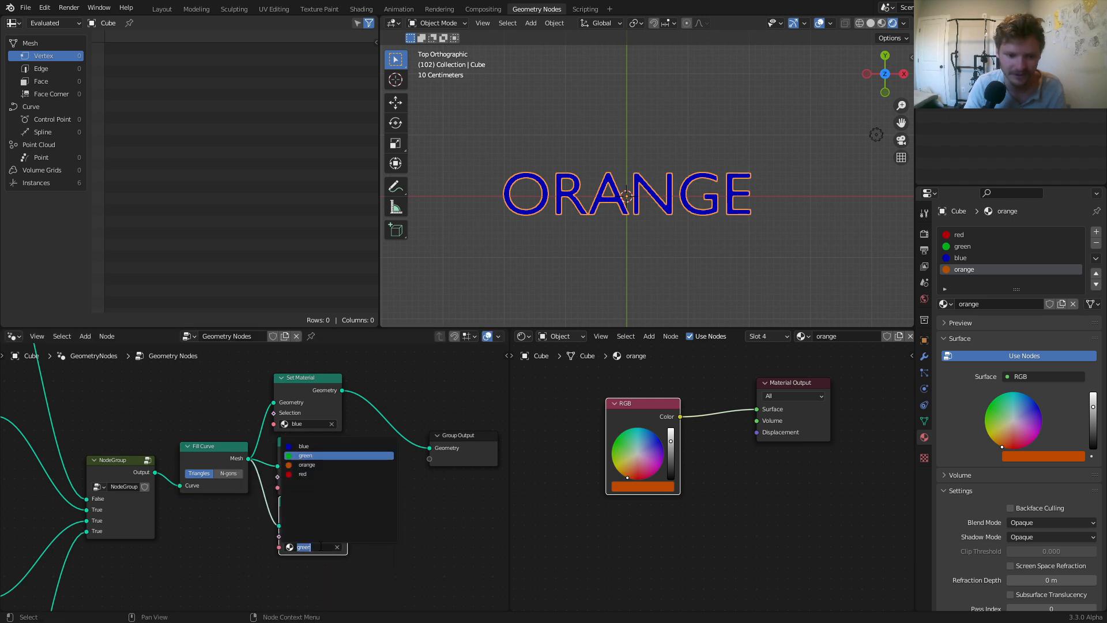
click(312, 464)
Duplicate the orange Set Material node below, connect Fill Curve's mesh to it and assign the red material.
middle_drag(317, 525, 333, 453)
key(shift+d)
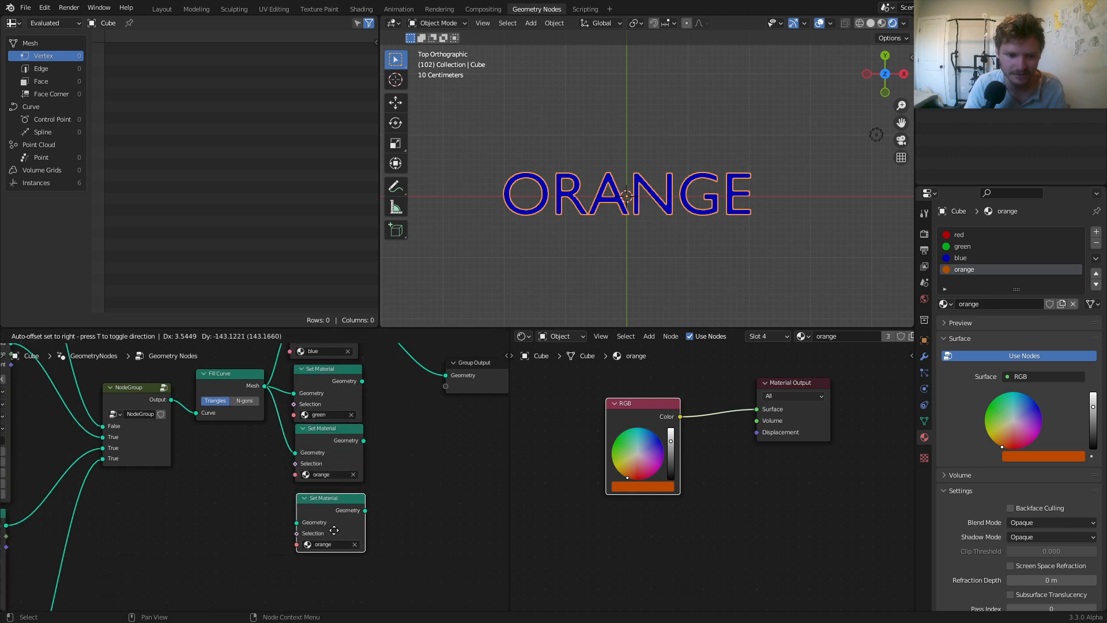
click(334, 523)
alt+right_drag(244, 411, 323, 526)
click(323, 544)
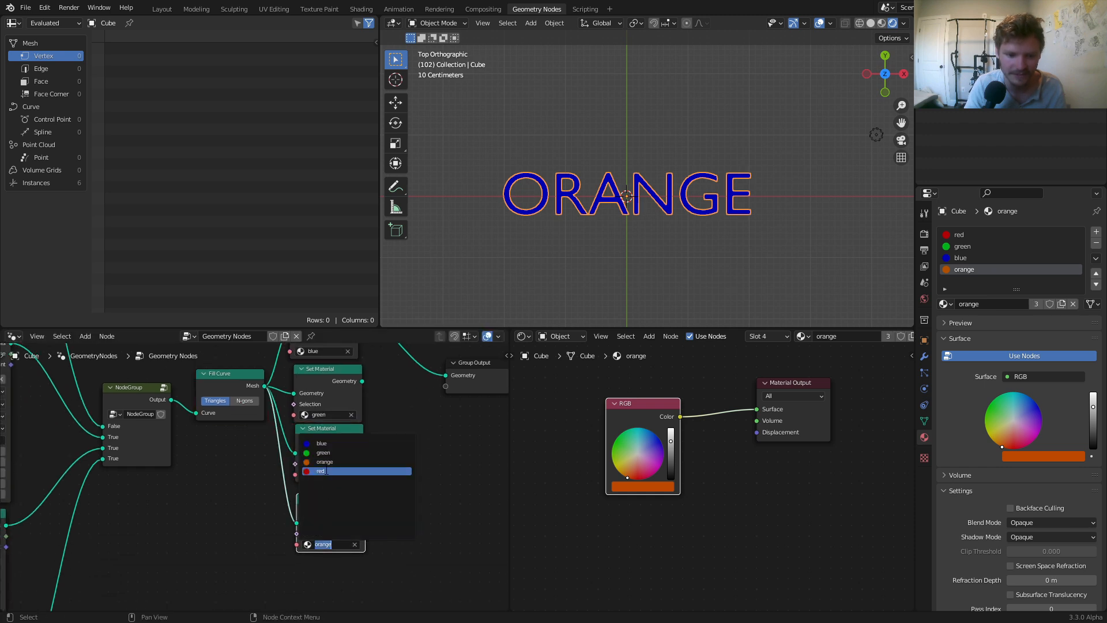
click(344, 469)
Connect each Set Material node to the Group Output in turn to preview it, ending with the red one.
scroll(344, 469, down, 3)
alt+shift+click(304, 423)
alt+shift+click(310, 458)
alt+shift+click(316, 504)
ctrl+shift+click(305, 372)
ctrl+shift+click(310, 421)
ctrl+shift+click(311, 465)
ctrl+shift+click(316, 509)
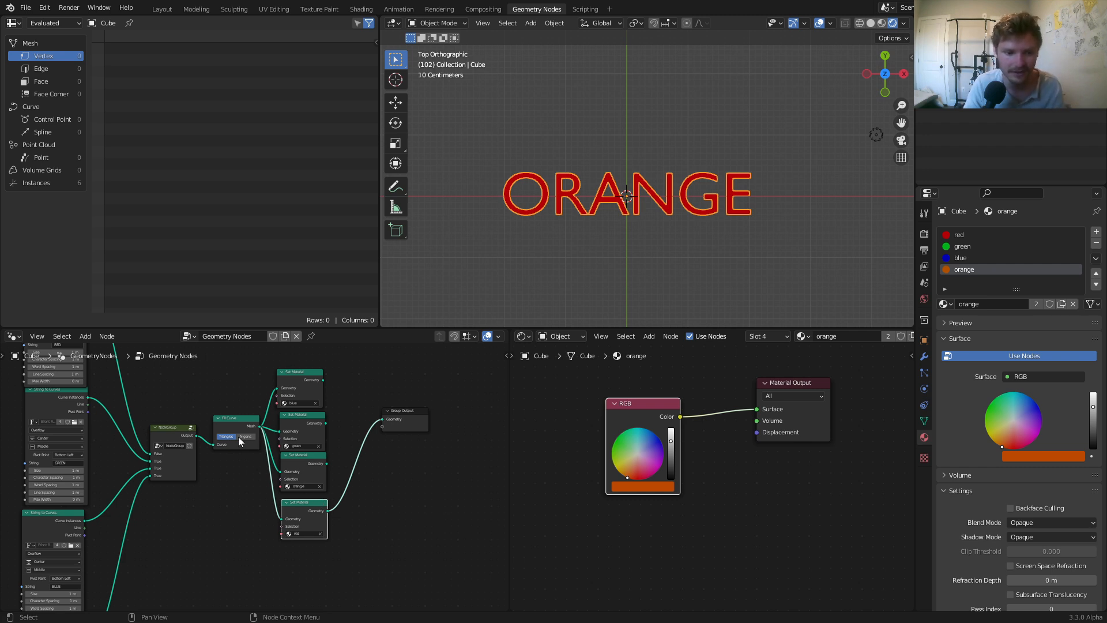
Insert a duplicate of the node group after the red Set Material node and connect the blue, green and orange ones to its True inputs.
click(169, 428)
key(shift+d)
click(379, 443)
scroll(391, 417, up, 1)
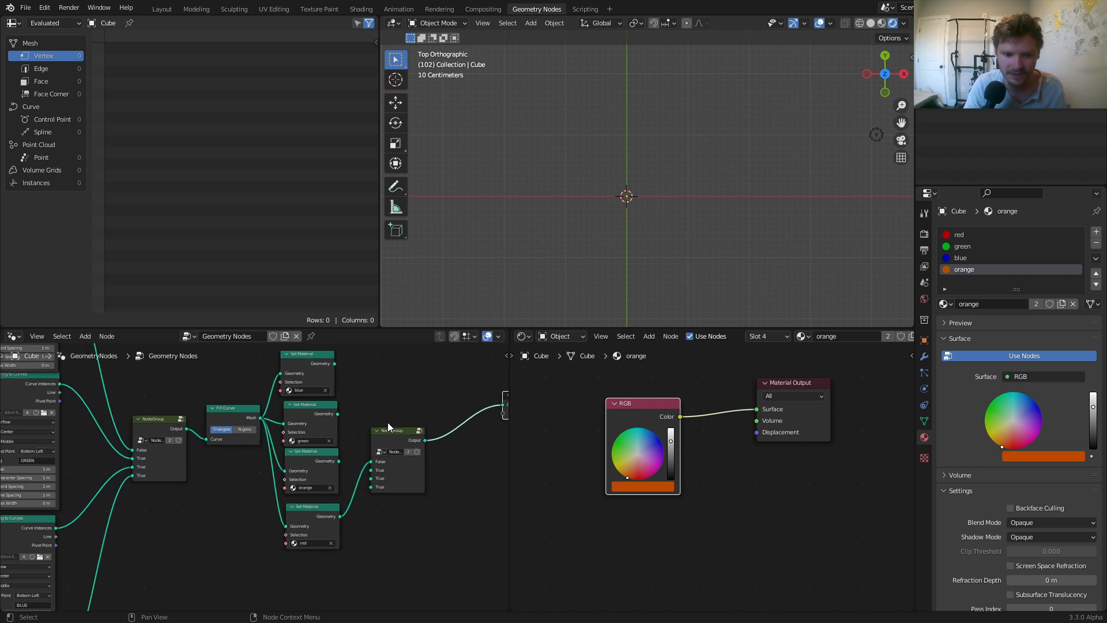
alt+right_drag(332, 398, 393, 467)
alt+right_drag(321, 434, 458, 481)
scroll(391, 482, up, 1)
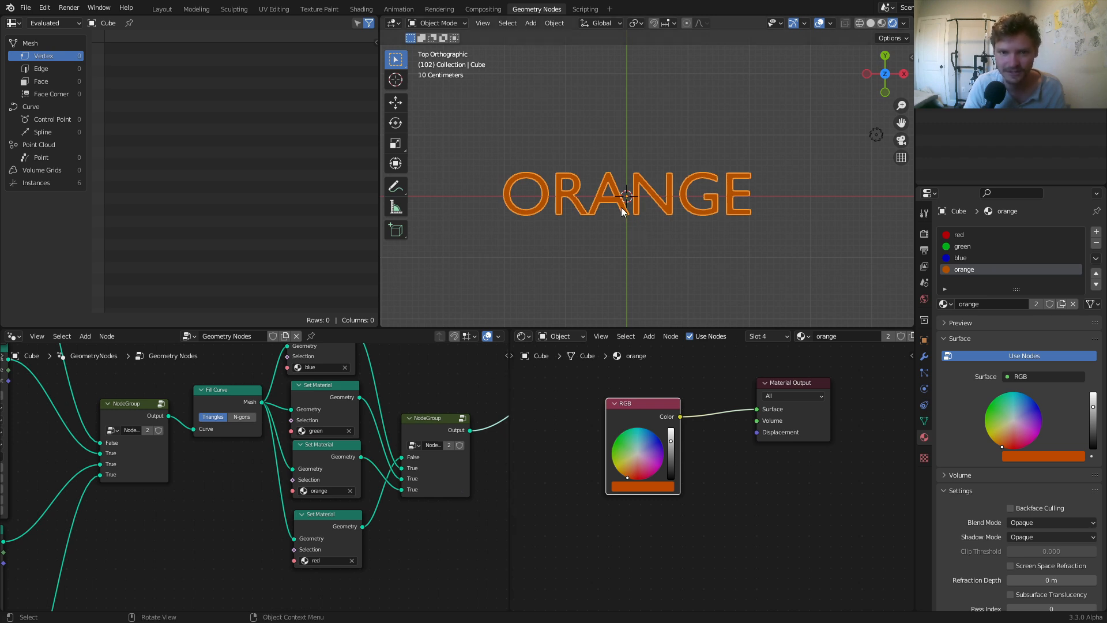
Play the animation, return to frame 1 and replay it to check which material each colour word receives.
key(space)
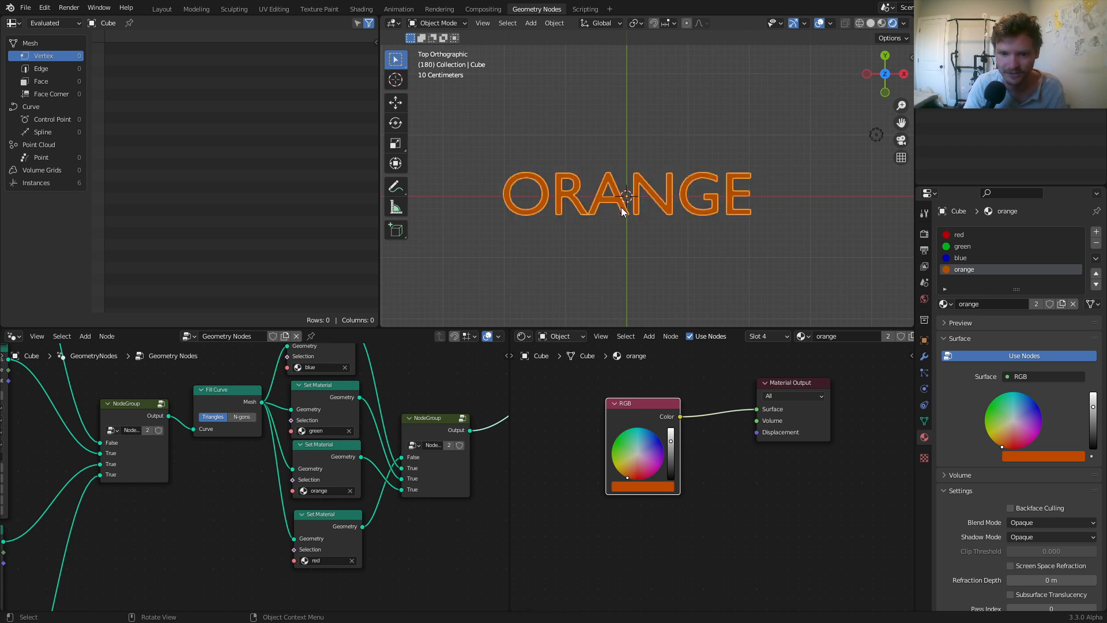
key(shift+Left)
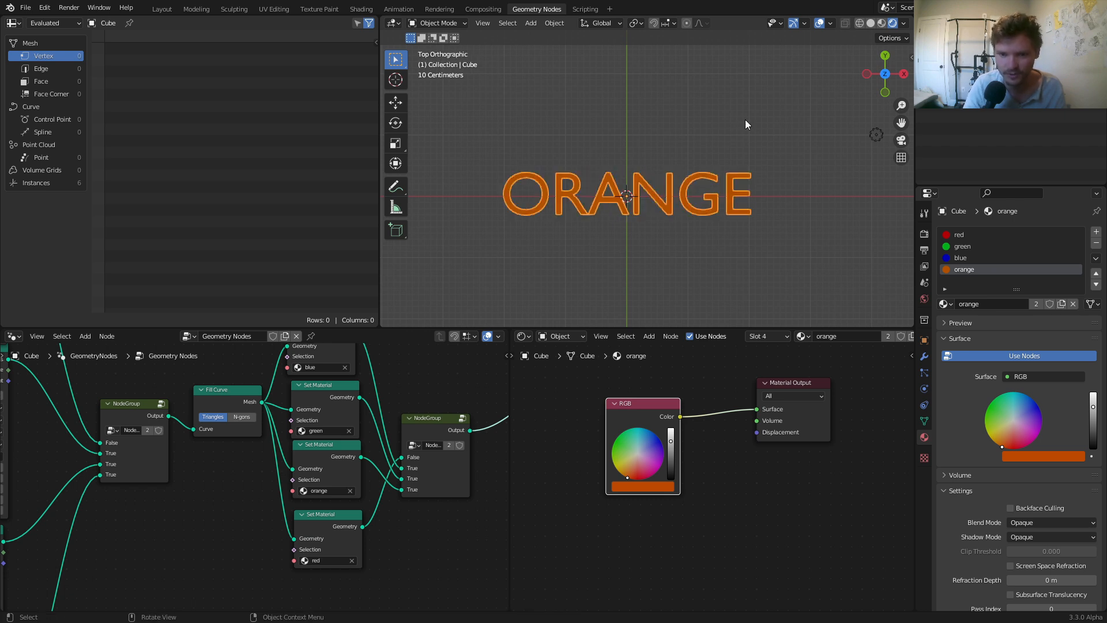
key(space)
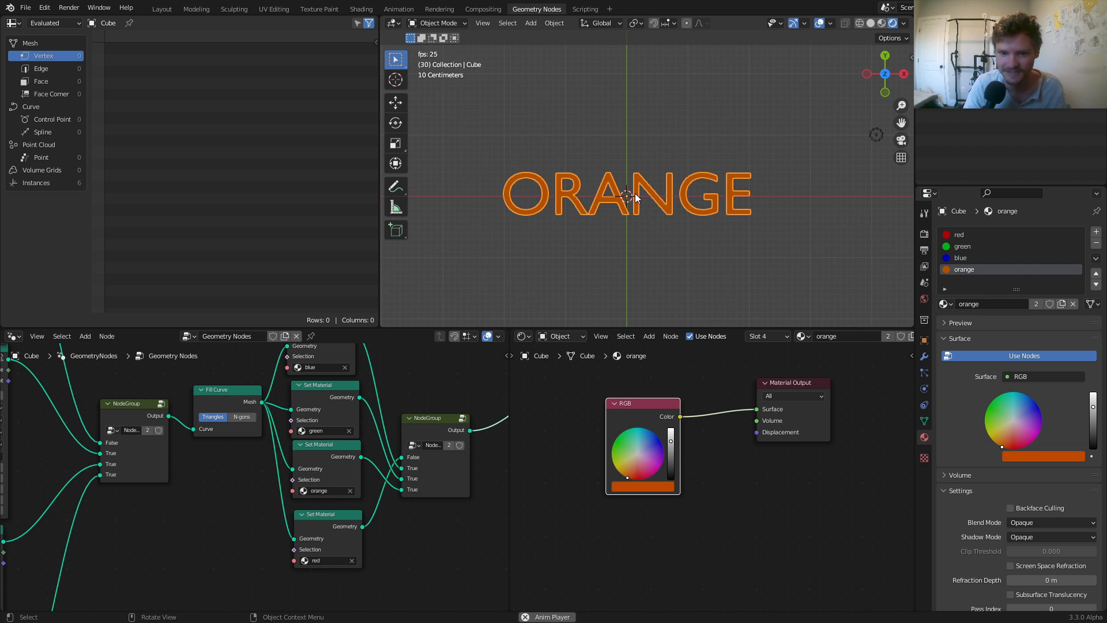
key(space)
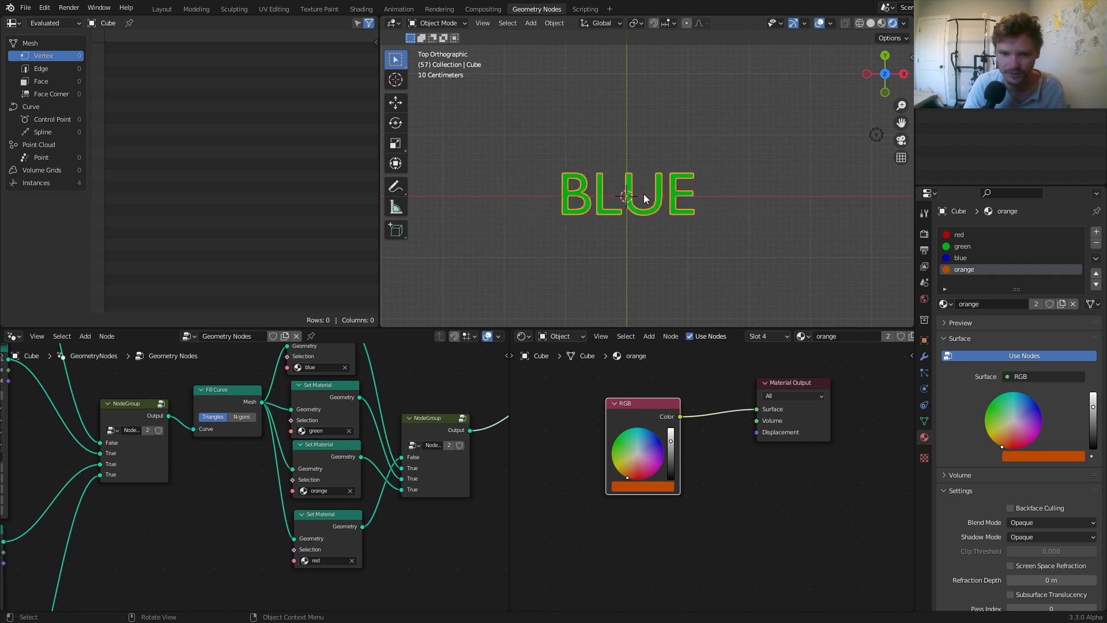
key(space)
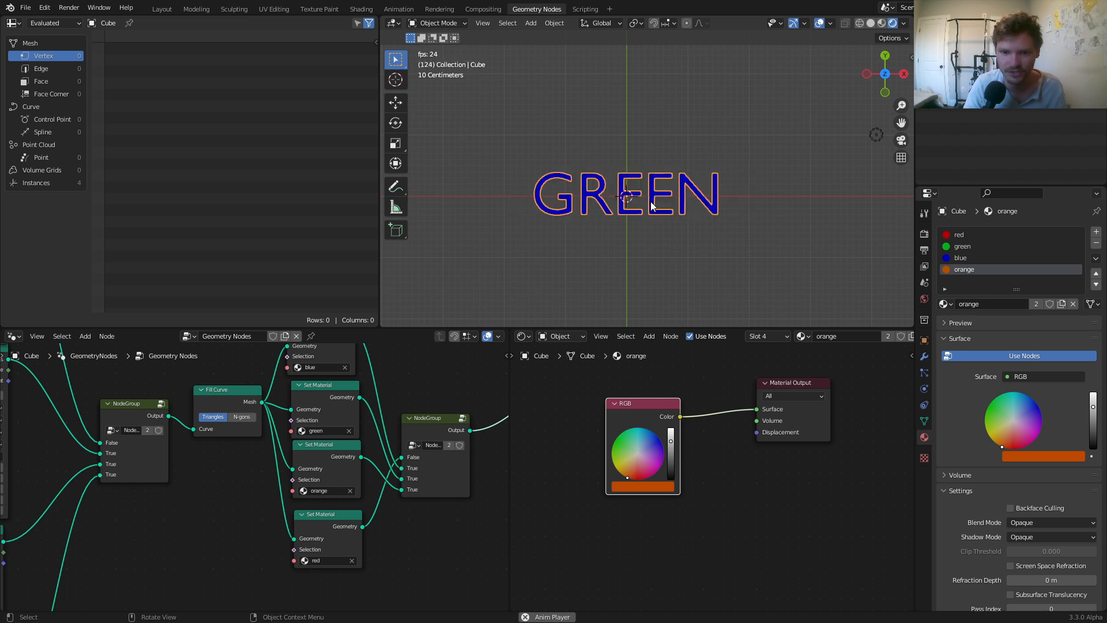
Stop the playback and make the node group after the Set Material nodes an independent single-user copy.
key(space)
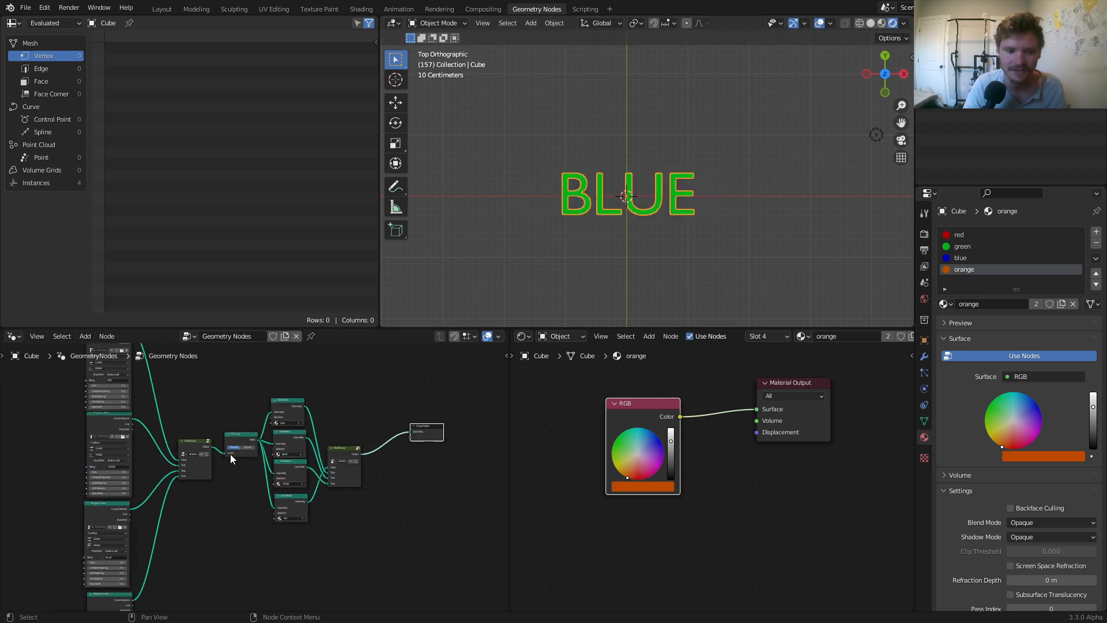
scroll(230, 454, down, 5)
middle_drag(230, 450, 130, 456)
scroll(319, 486, up, 3)
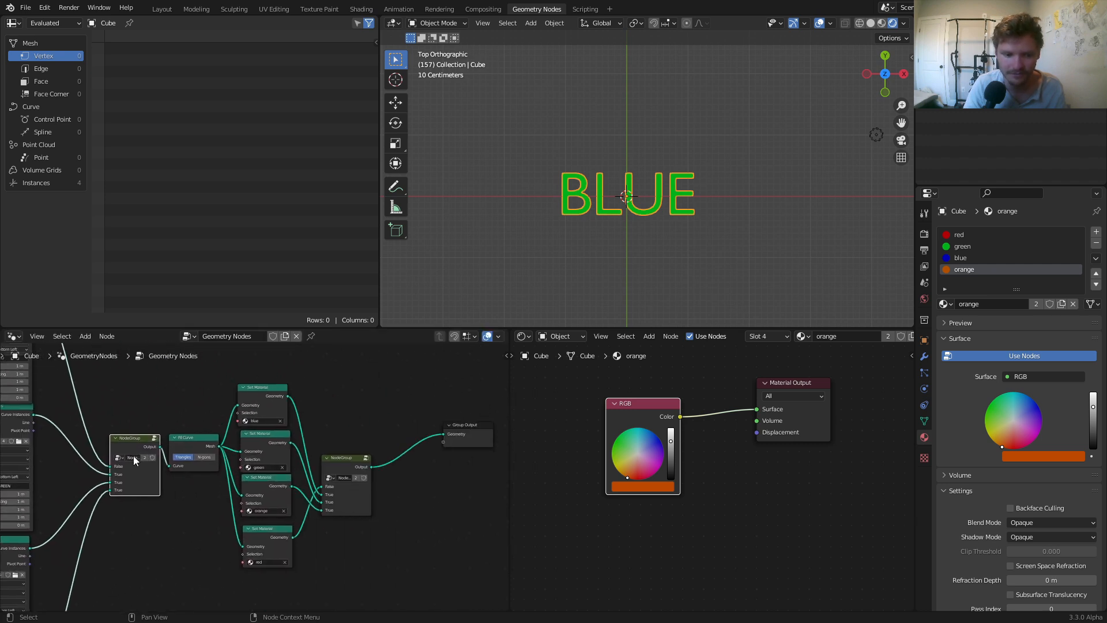
scroll(231, 464, up, 1)
drag(373, 468, 386, 464)
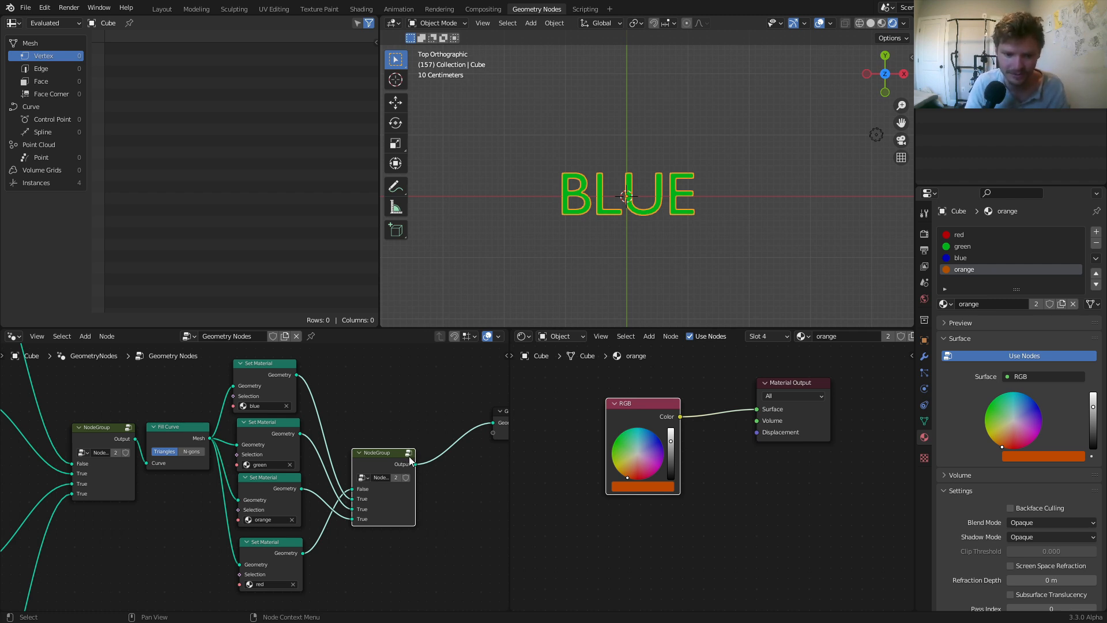
scroll(404, 470, up, 4)
drag(317, 411, 323, 385)
click(343, 434)
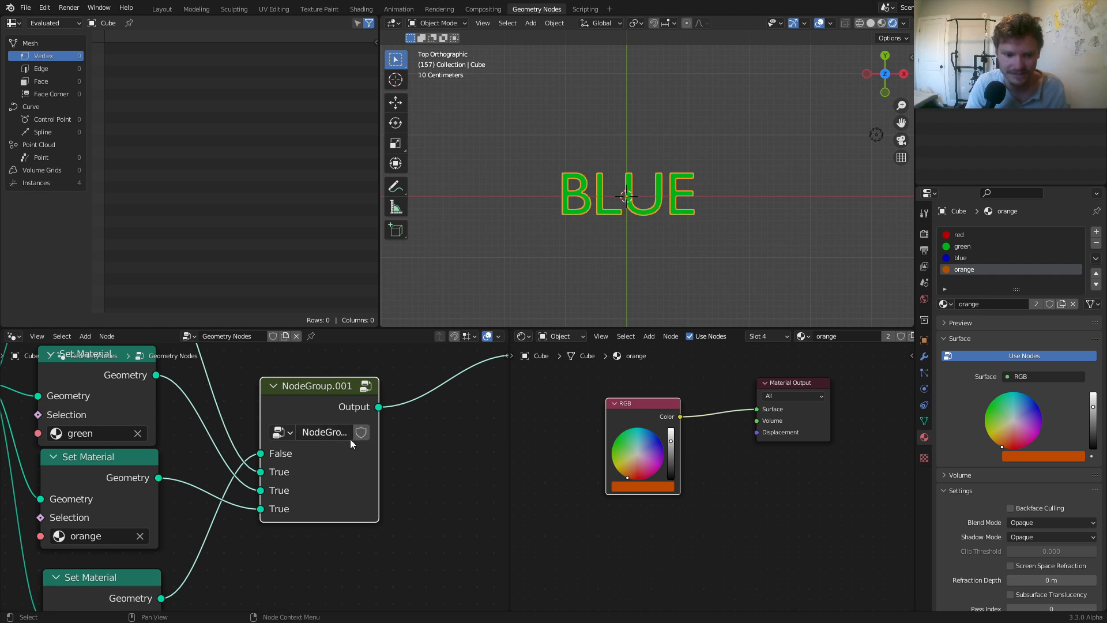
Open the independent node group for editing and move its Scene Time and Multiply nodes below the Group Input.
click(364, 386)
scroll(239, 446, down, 5)
scroll(241, 449, up, 3)
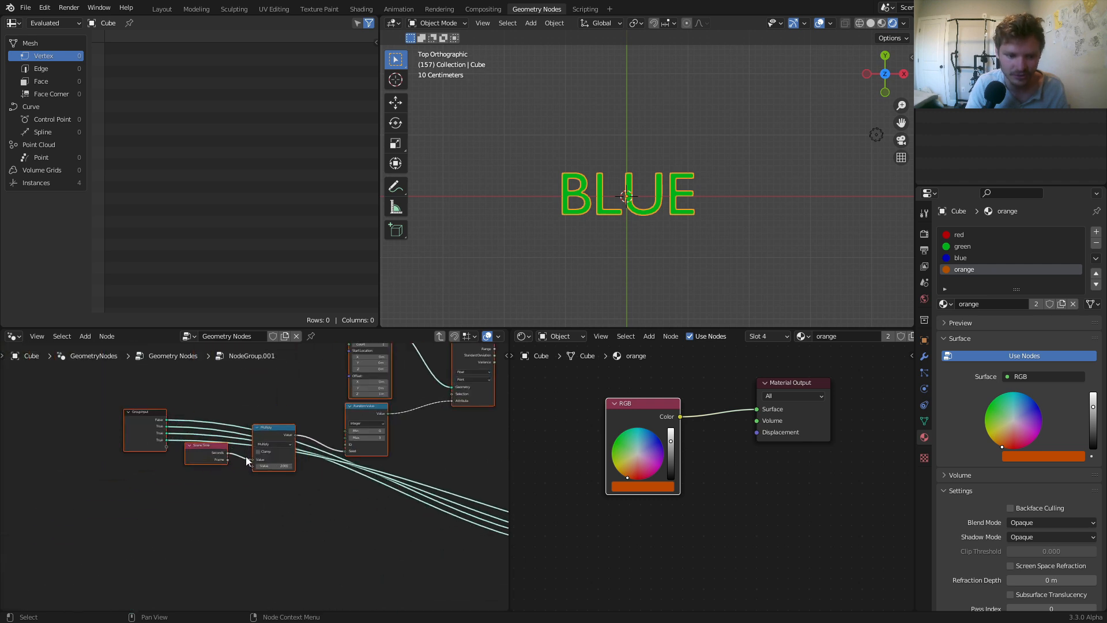
scroll(245, 456, up, 2)
drag(270, 419, 137, 501)
middle_drag(270, 467, 310, 437)
Insert a duplicated Math node between Multiply and the Random Value seed, set it to Add with value 1000, and preview the animation.
key(shift+a)
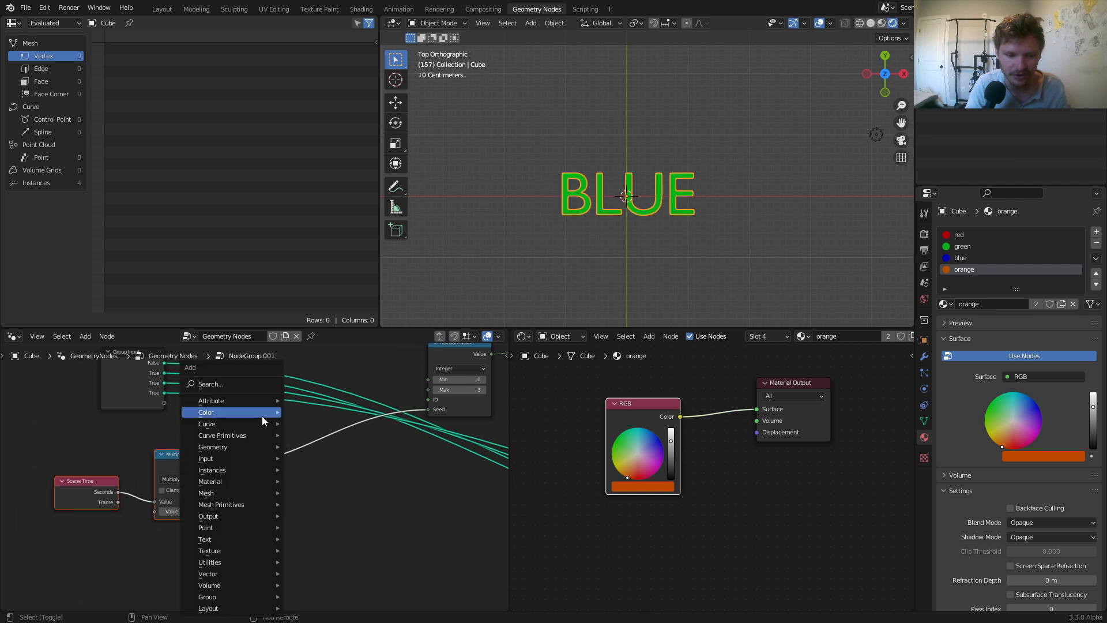
key(shift+d)
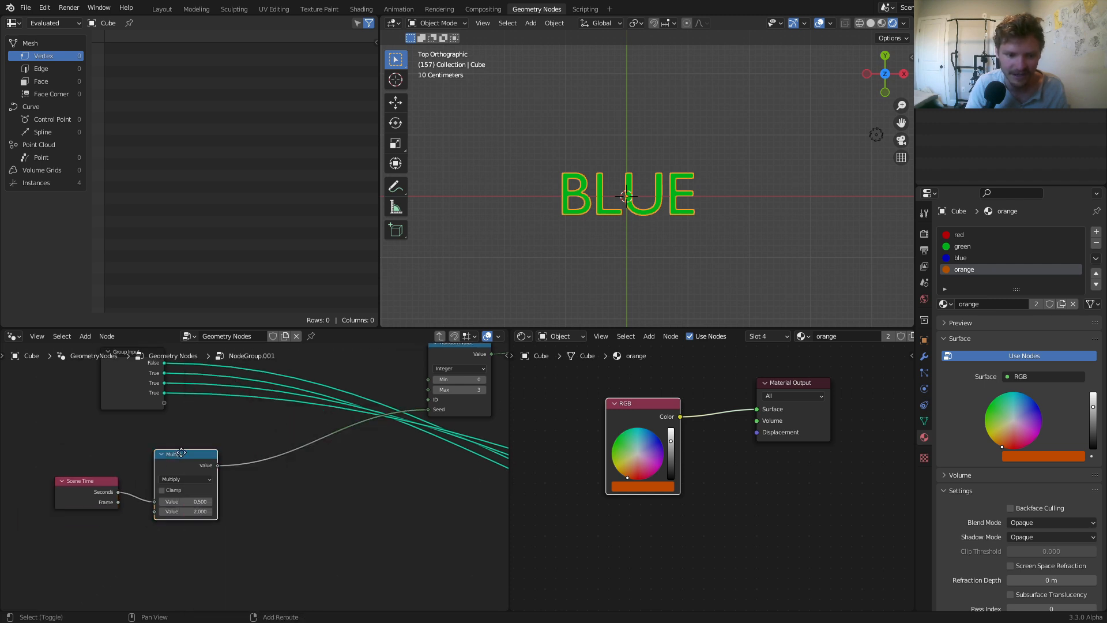
click(292, 454)
click(306, 474)
click(316, 500)
click(316, 506)
text(1000)
key(Return)
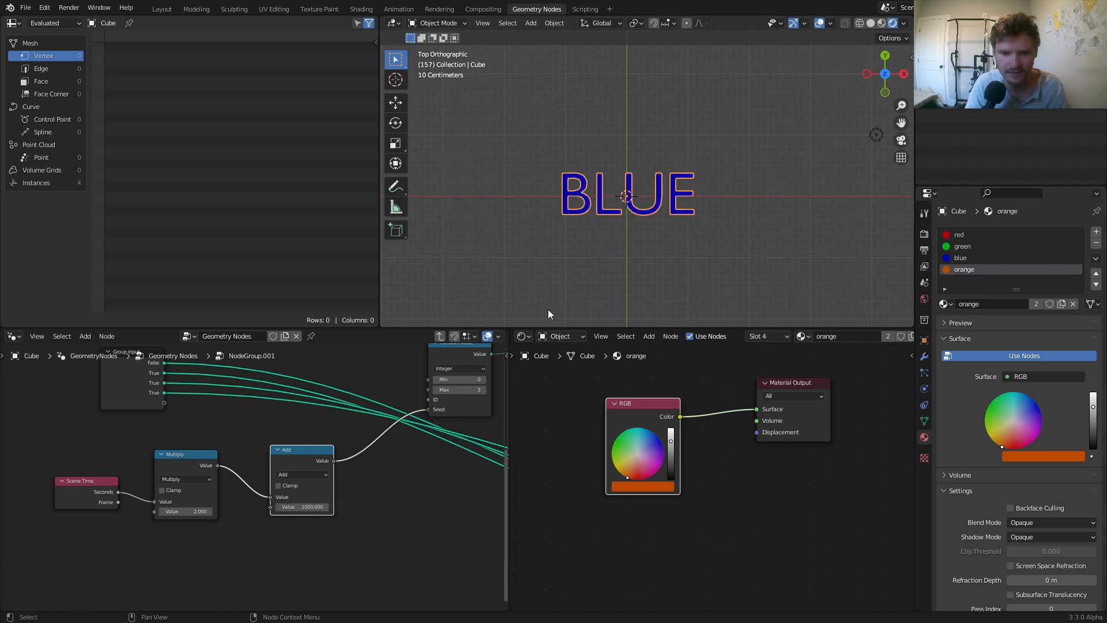
key(space)
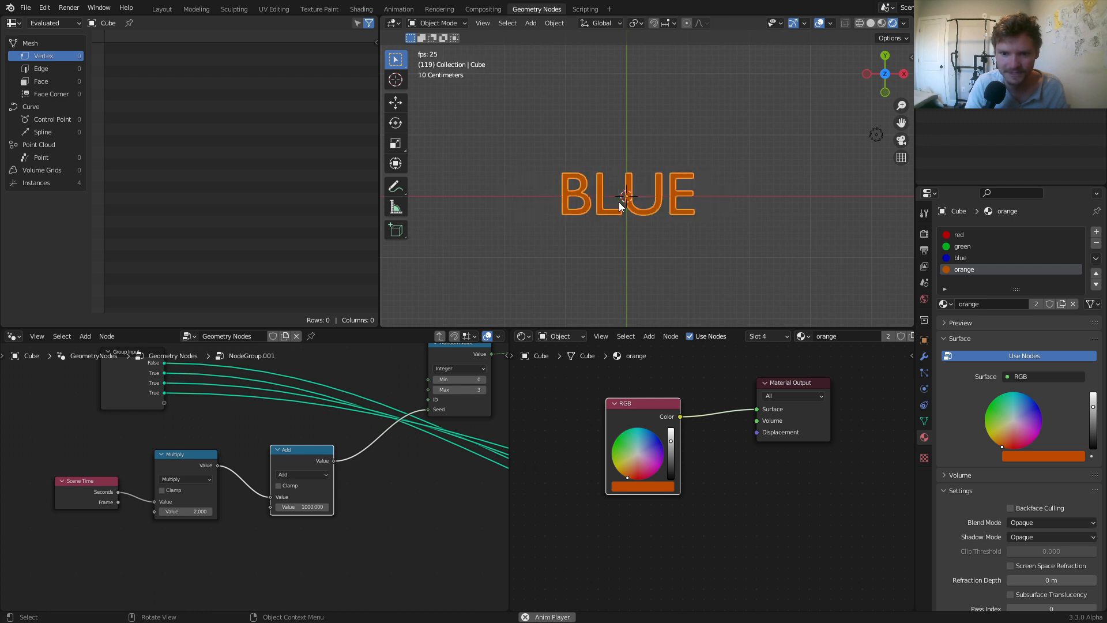
key(space)
Set the Add node's value to 1245, expose that value as a group input and return to the main node tree.
click(303, 506)
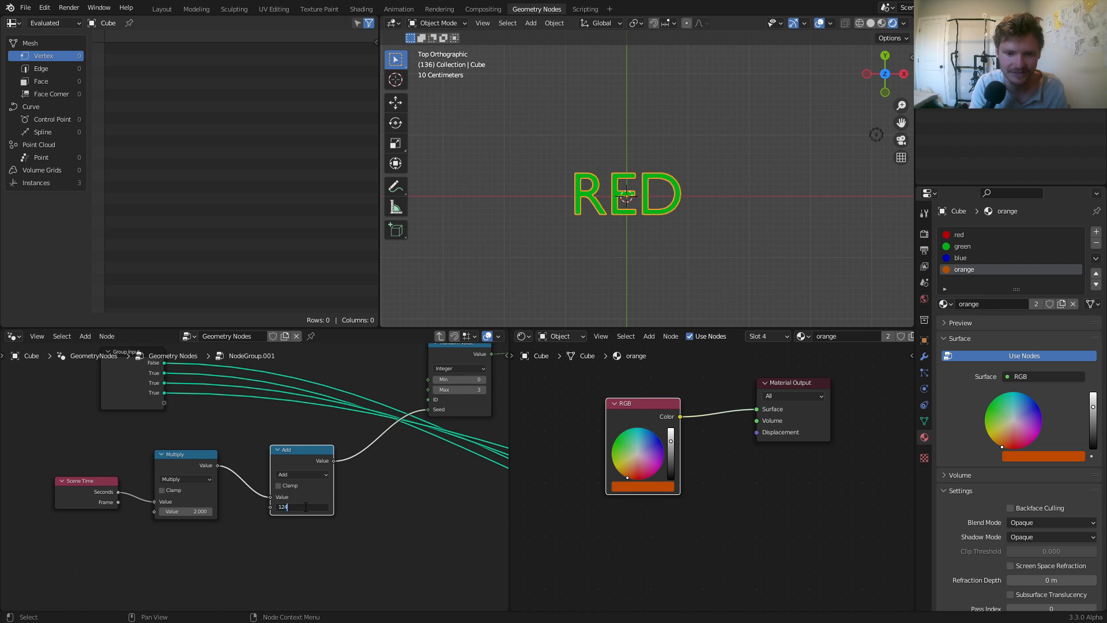
key(Return)
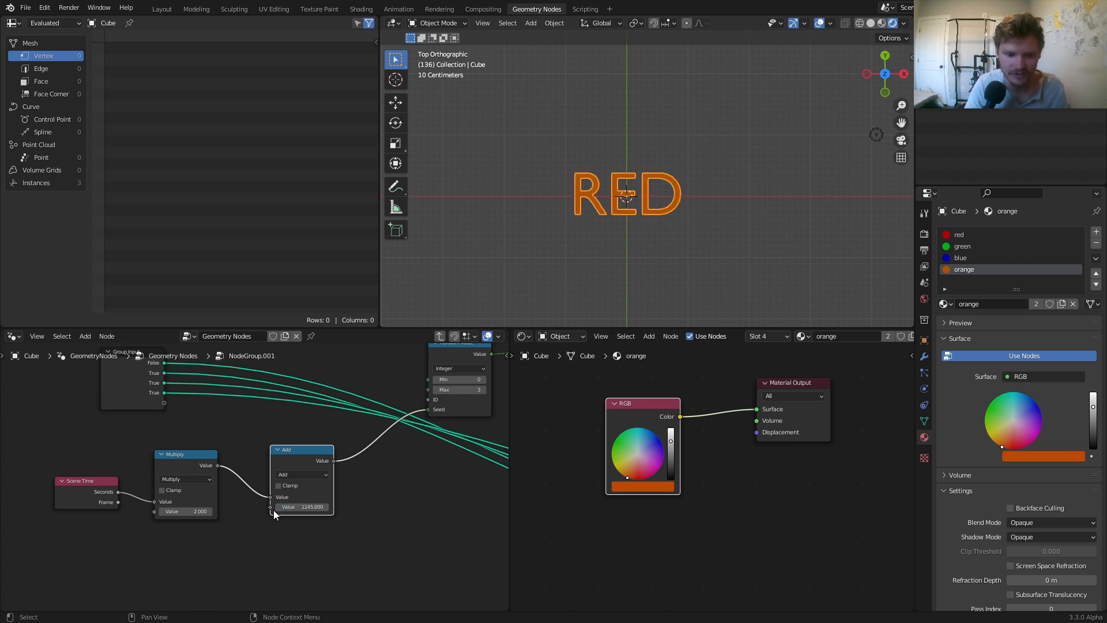
middle_drag(281, 511, 290, 523)
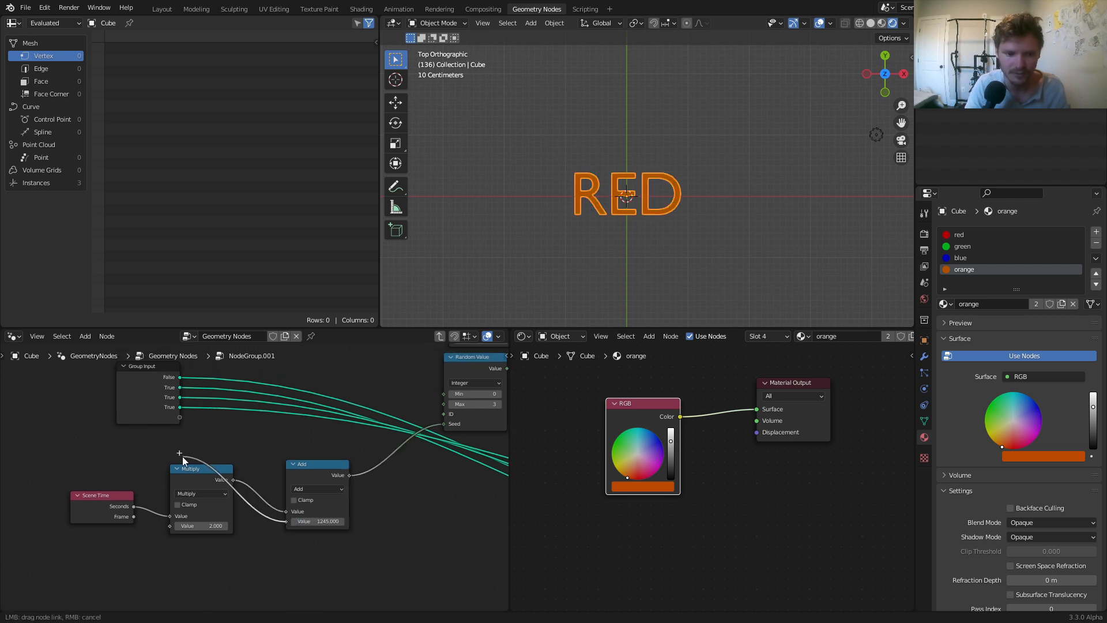
key(Tab)
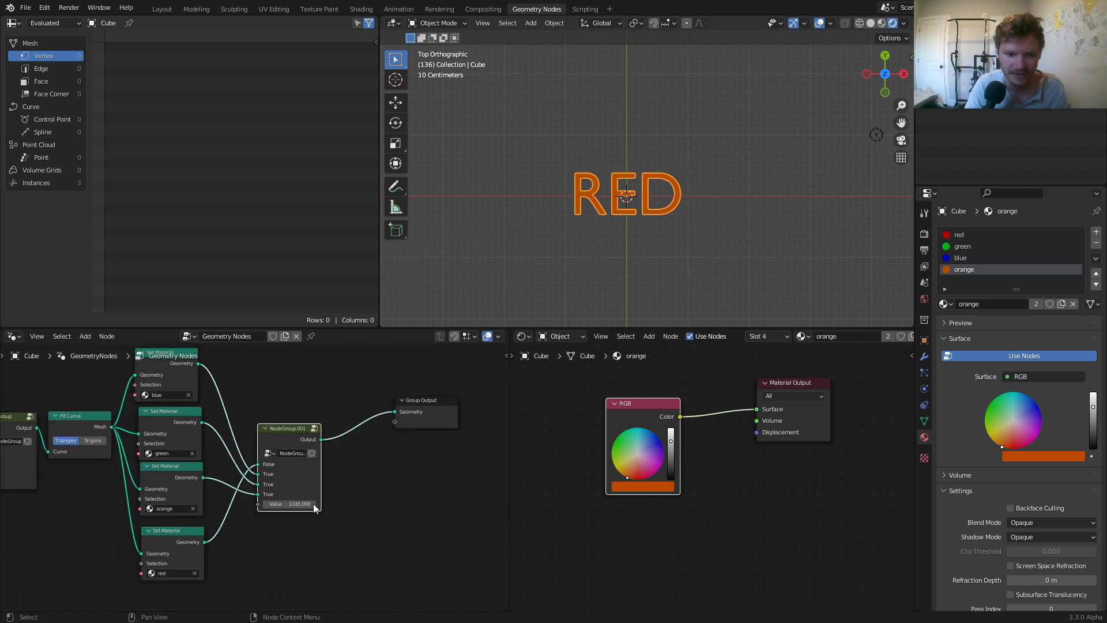
Set the material node group's exposed value to 50 and play the animation to check the word and colour pairings.
scroll(306, 514, up, 2)
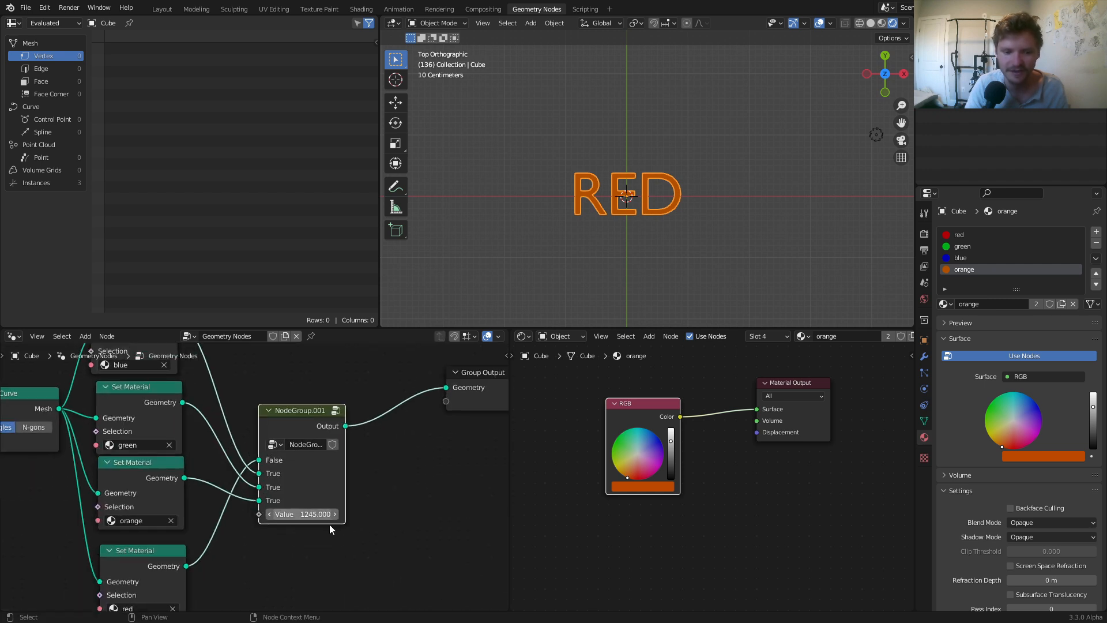
click(304, 514)
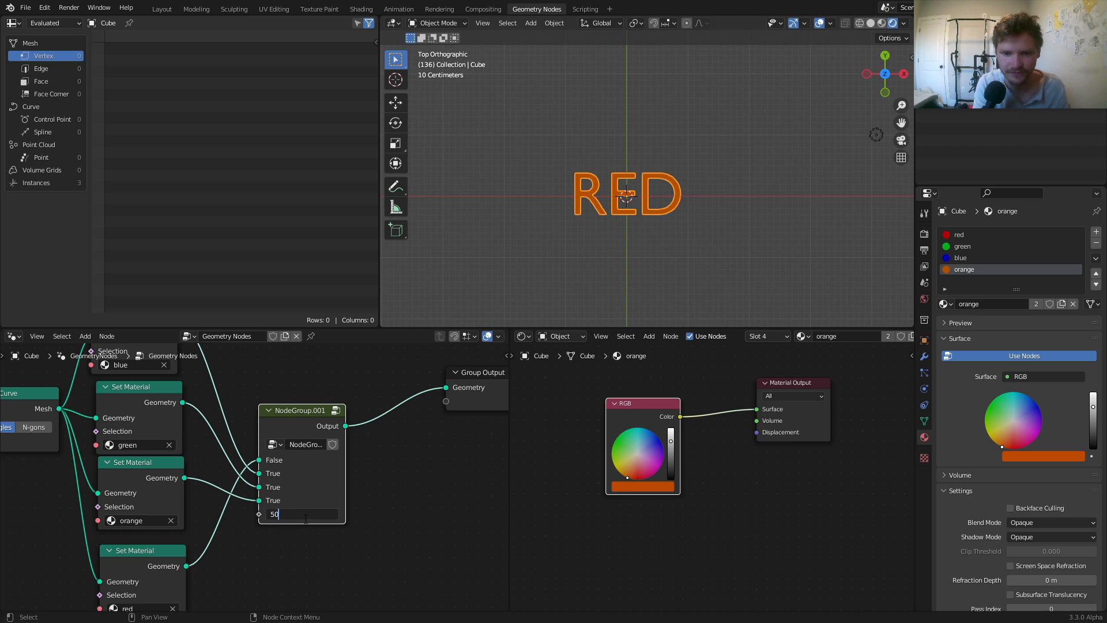
key(Return)
key(space)
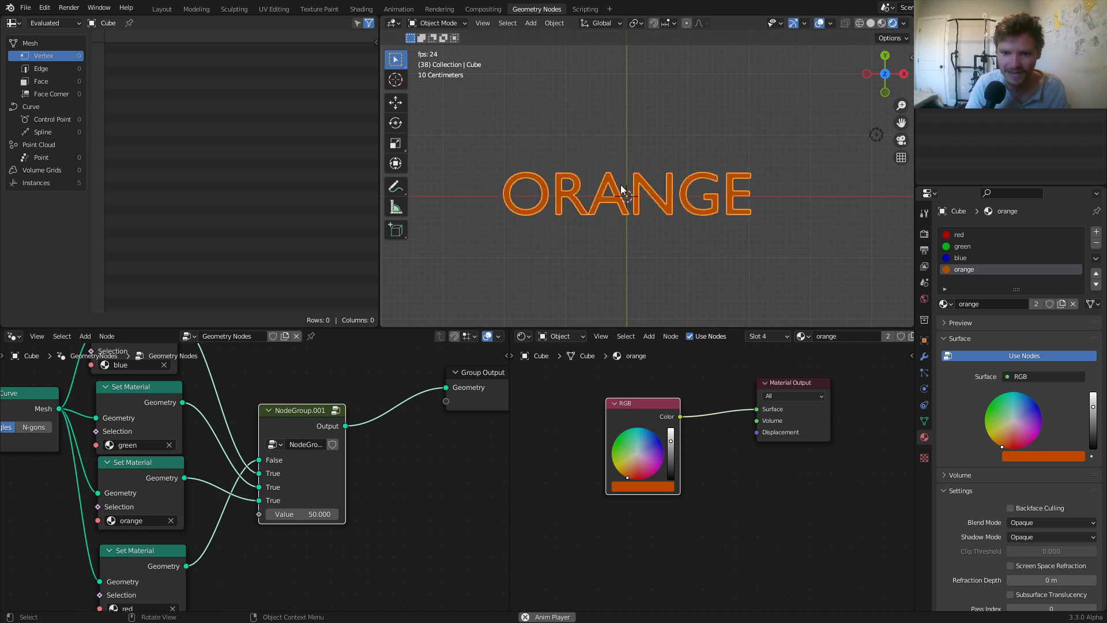
key(space)
Set the world background colour to pure white.
click(924, 299)
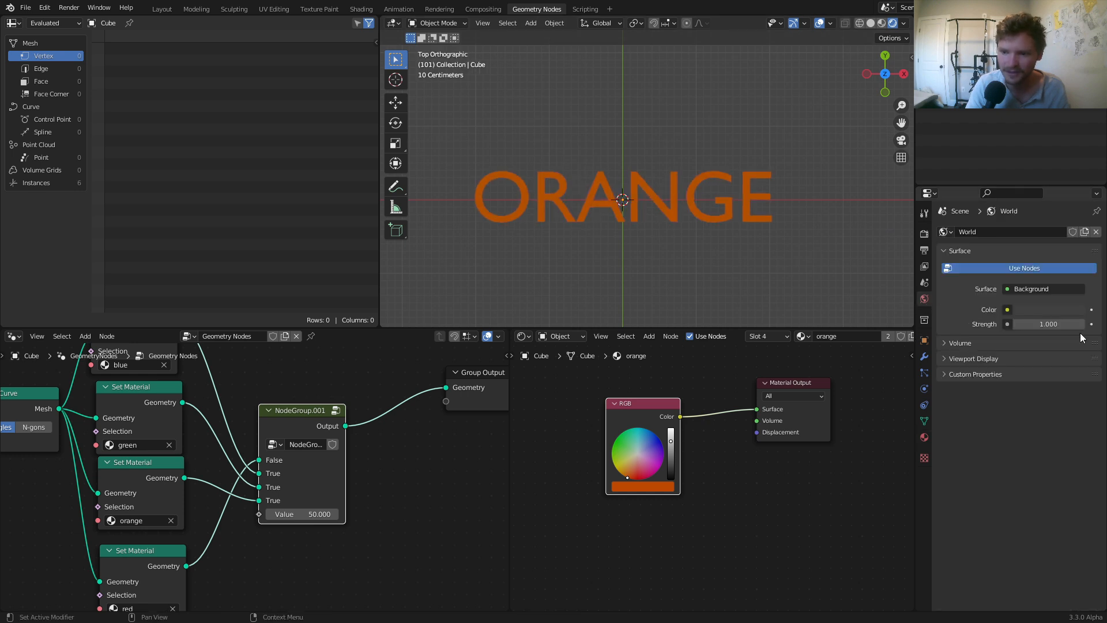
click(1058, 312)
drag(1077, 170, 1076, 146)
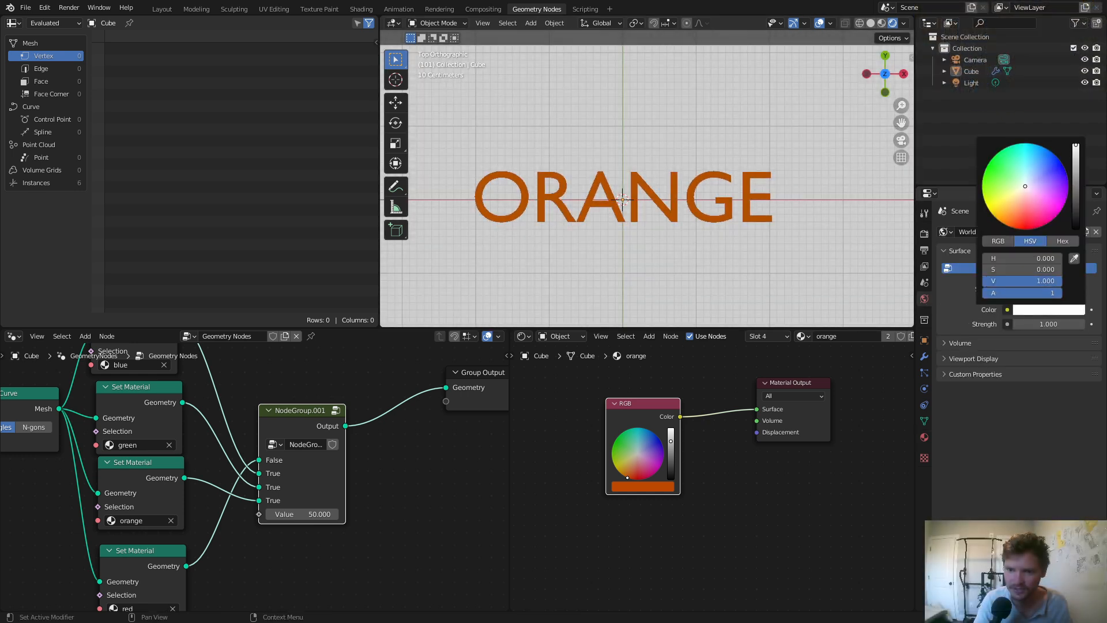
Set the color management View Transform to Standard in the render settings.
click(924, 233)
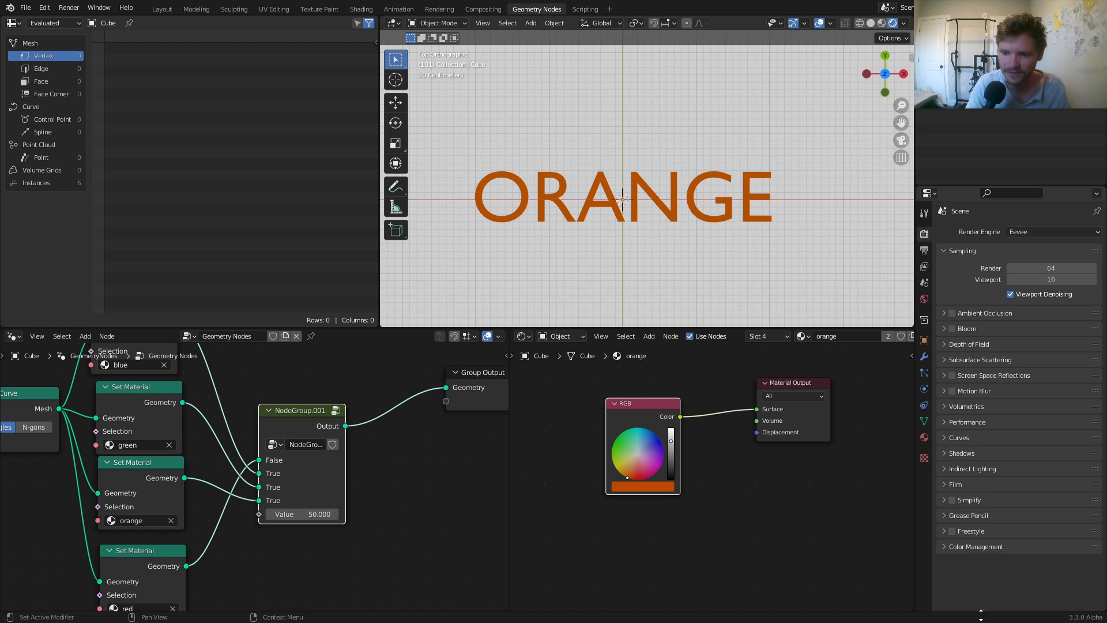
click(982, 547)
click(1023, 530)
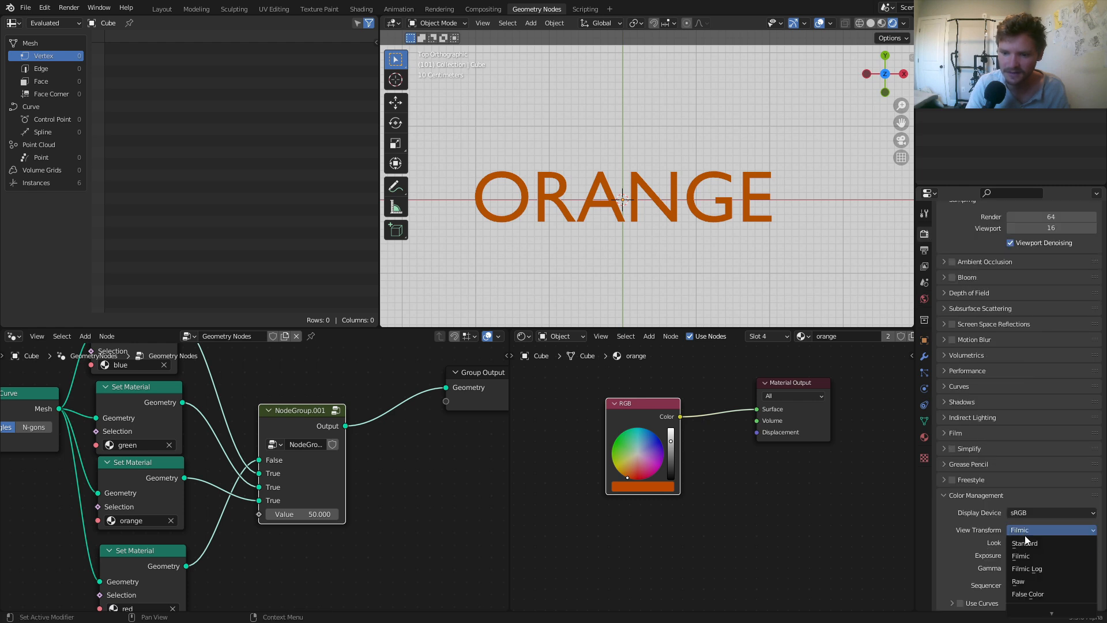
click(1028, 545)
Raise the RGB colour of the orange, blue, green and red materials to full brightness.
scroll(713, 480, up, 2)
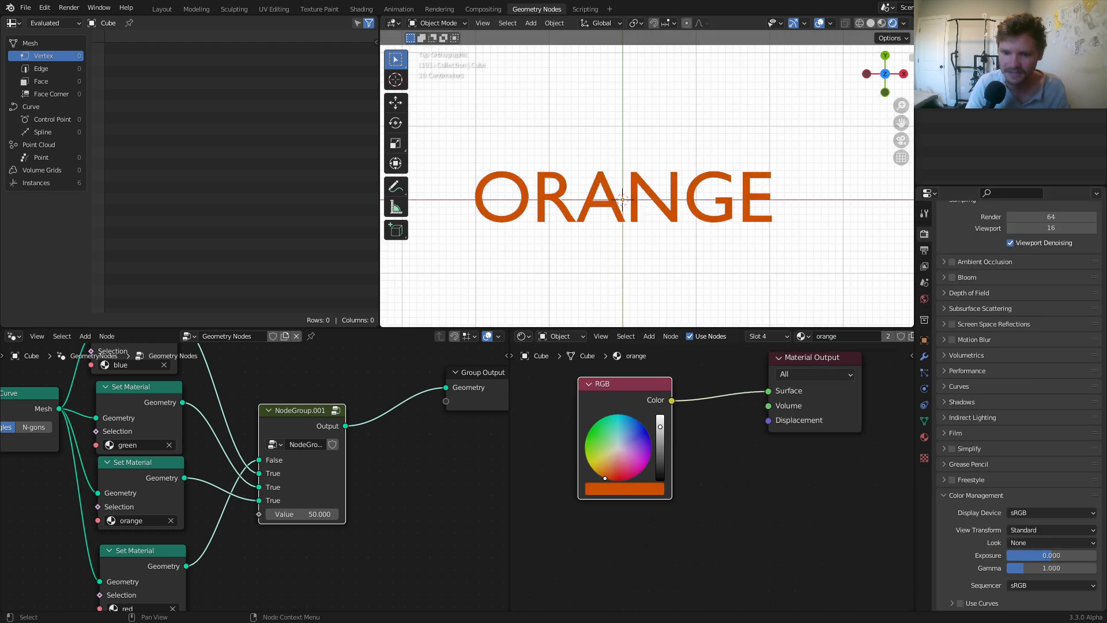
click(924, 438)
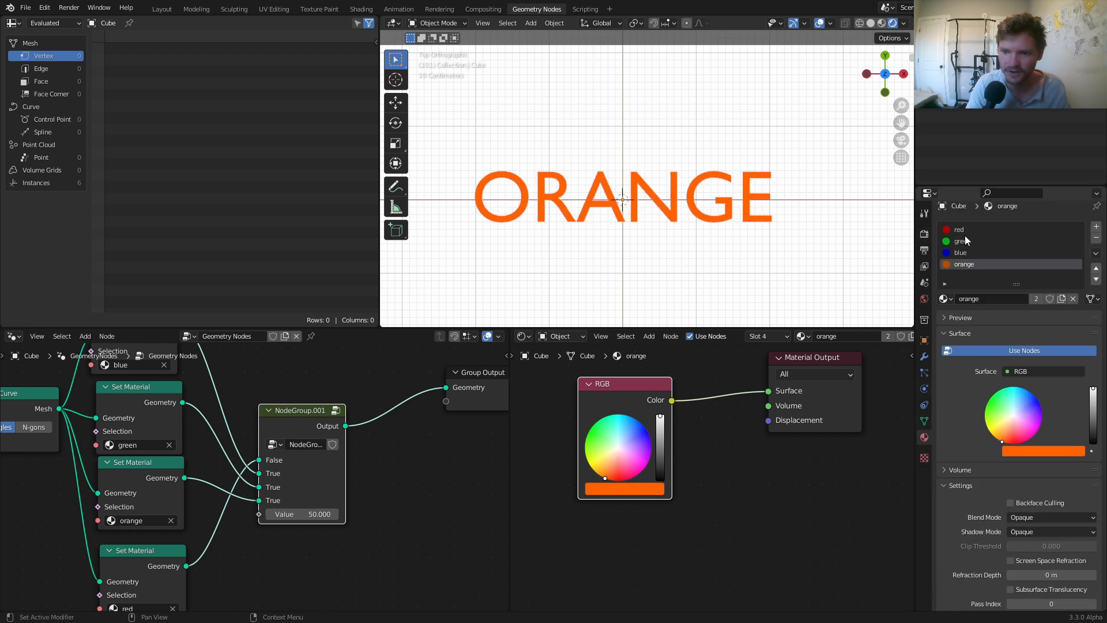
click(960, 258)
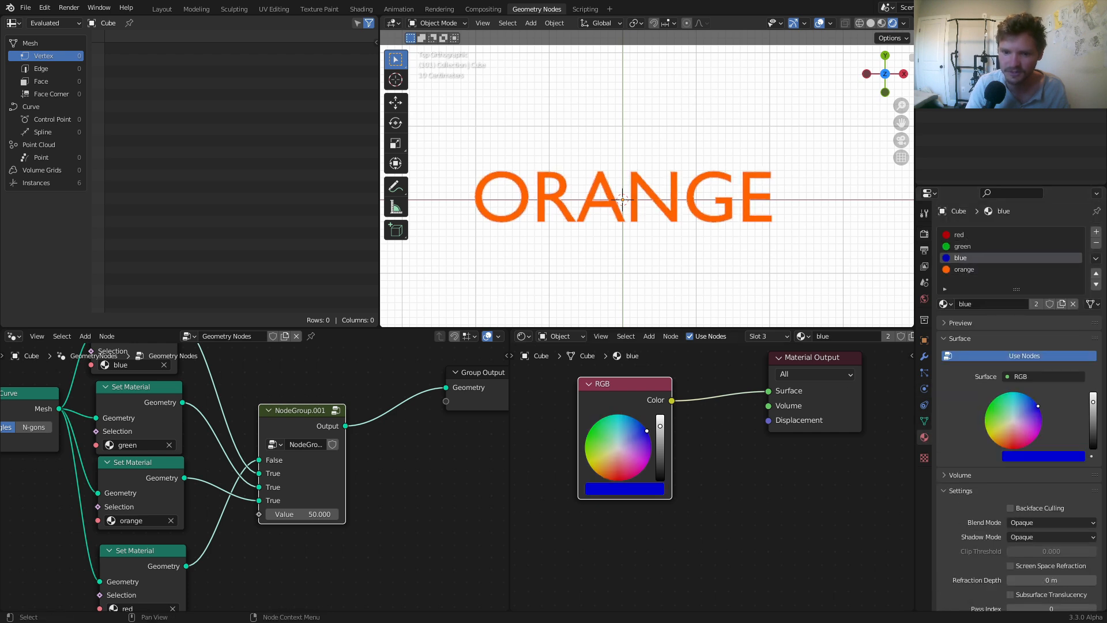
click(961, 247)
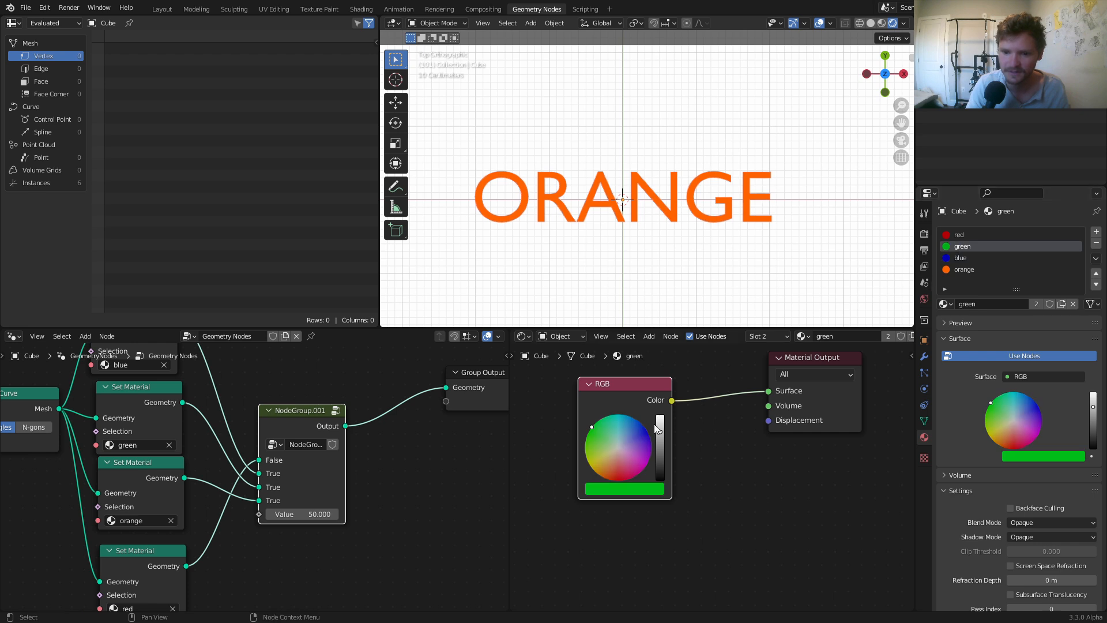
click(960, 236)
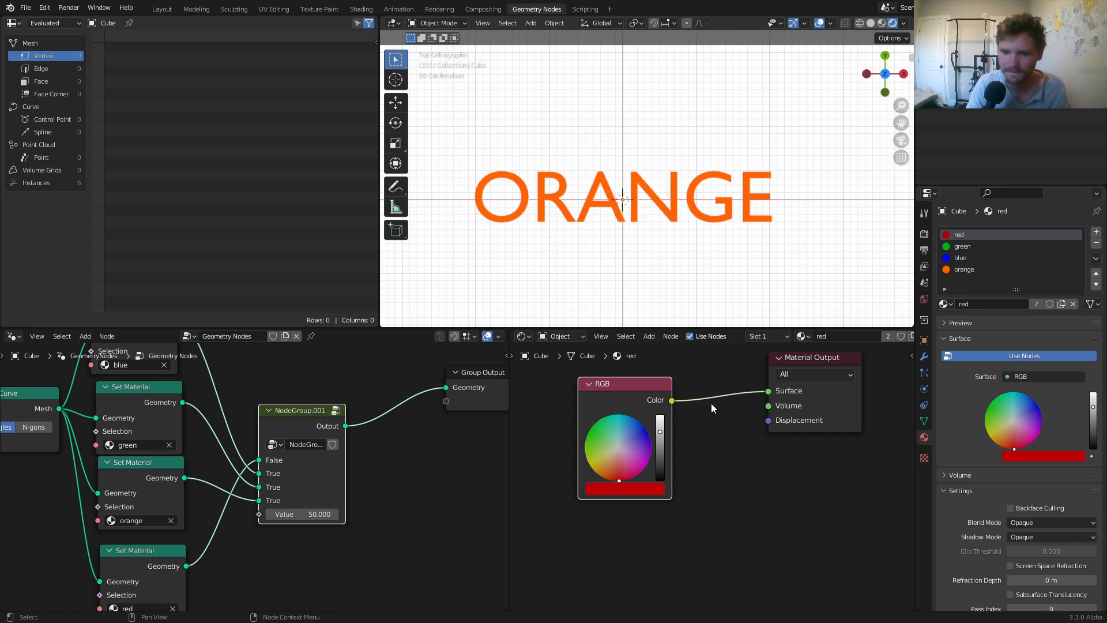
drag(656, 440, 676, 399)
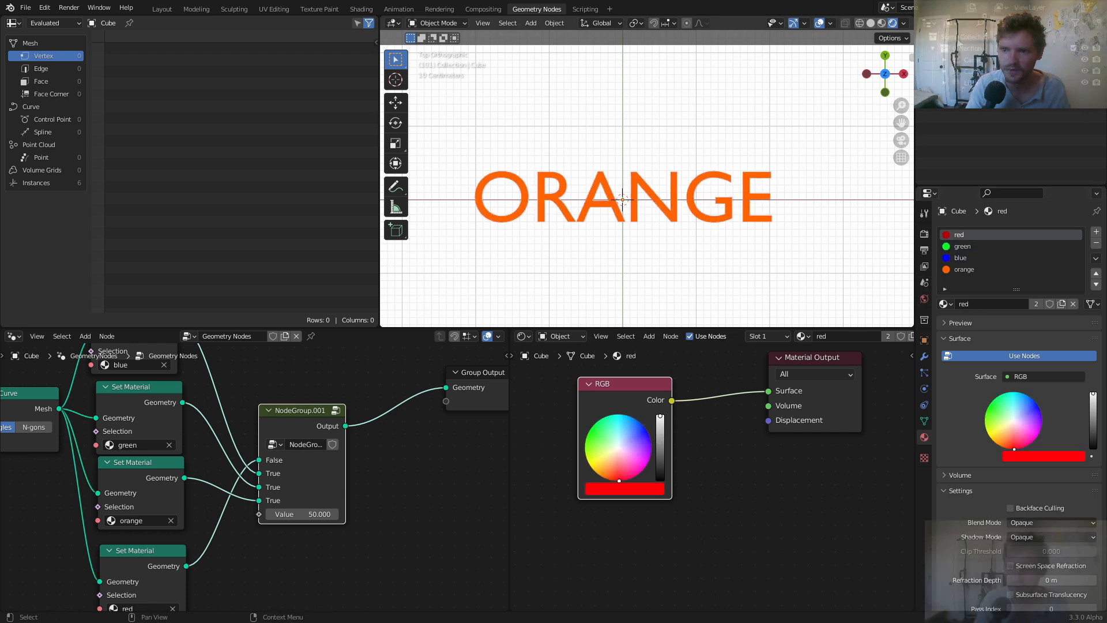
Select the camera, look through it and set its X and Y location to 0 m.
click(971, 57)
key(KP_0)
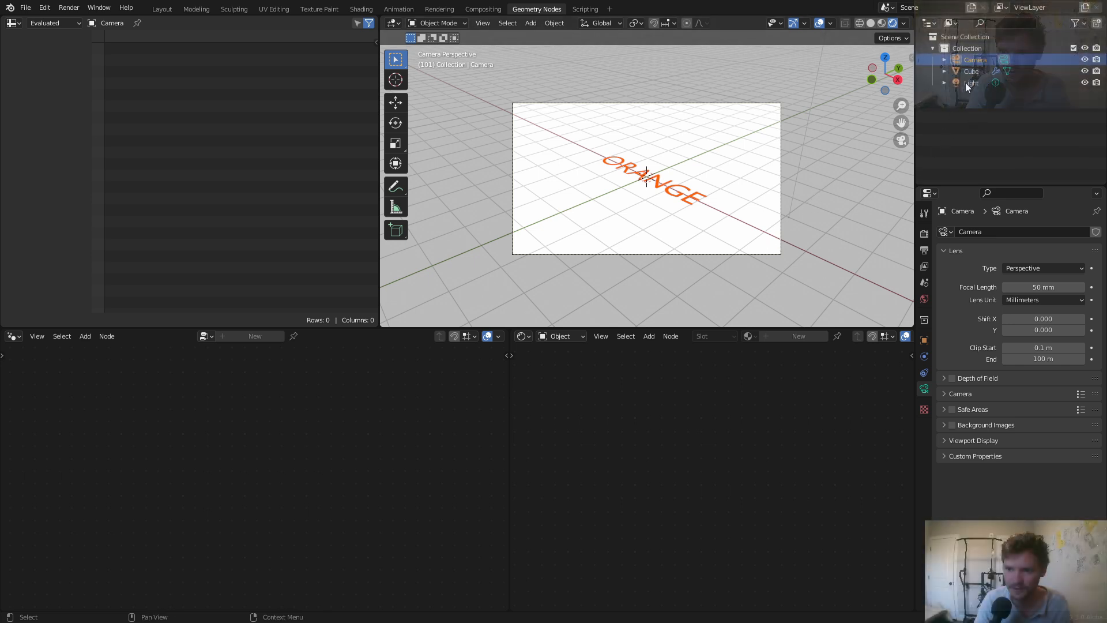
key(n)
click(831, 83)
text(0)
key(Return)
Set the camera's rotation to 0° on all axes and its Z location to 6.49 m.
drag(831, 130, 826, 167)
text(0)
key(Return)
mouse_move(831, 106)
mouse_down()
mouse_move(880, 105)
mouse_move(833, 109)
mouse_up()
Hide the viewport overlays and play the animation through the camera to check the changing colour words.
key(space)
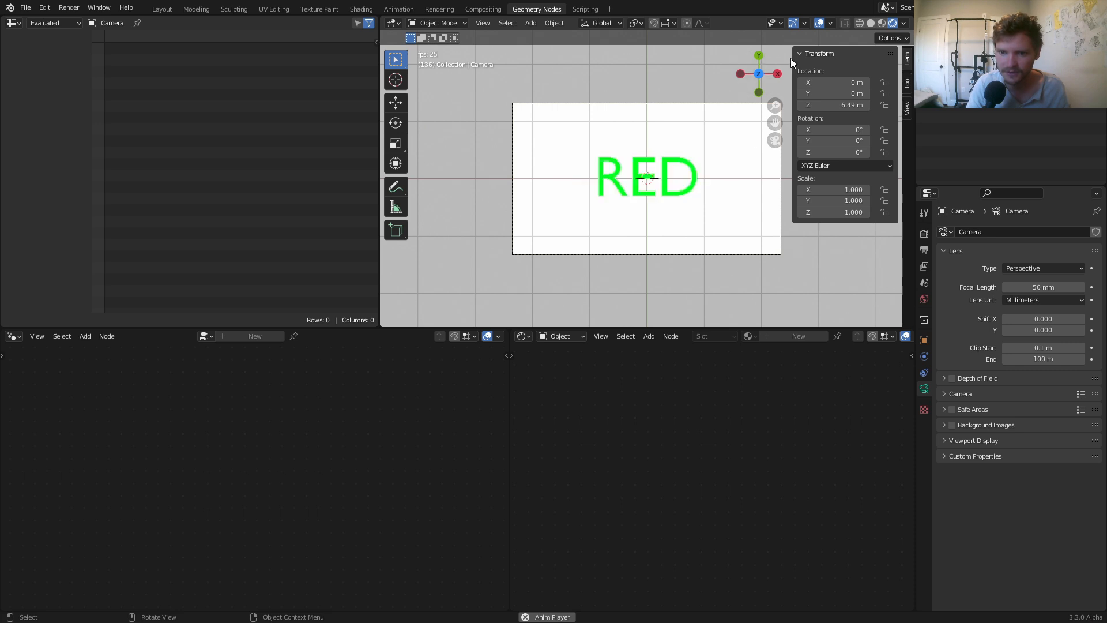
click(818, 24)
scroll(705, 161, up, 2)
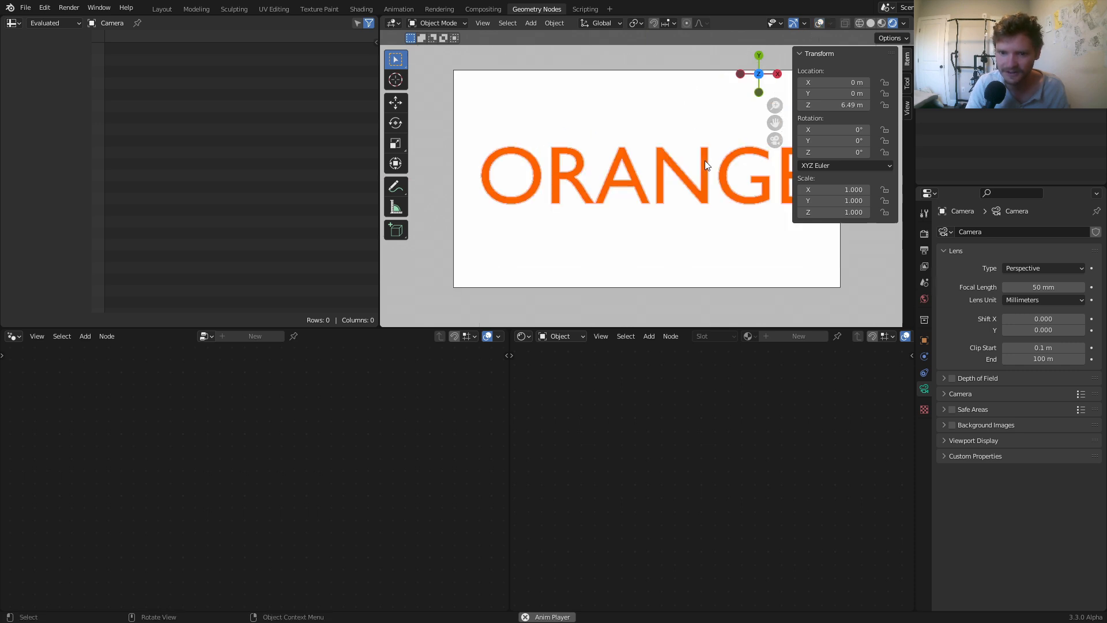
shift+middle_drag(704, 174, 669, 188)
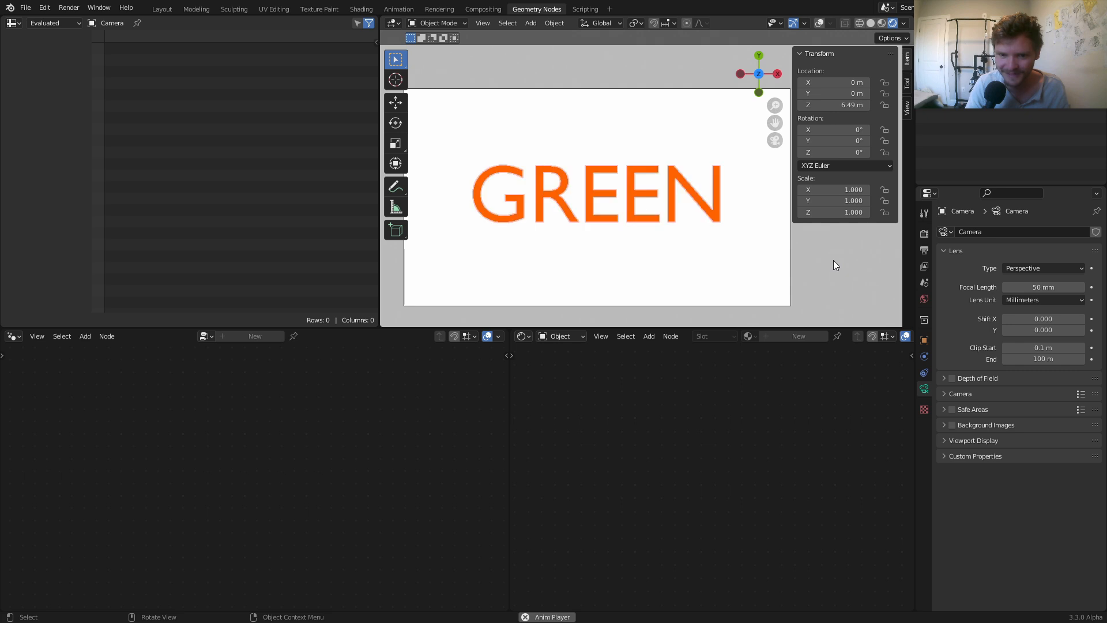
key(space)
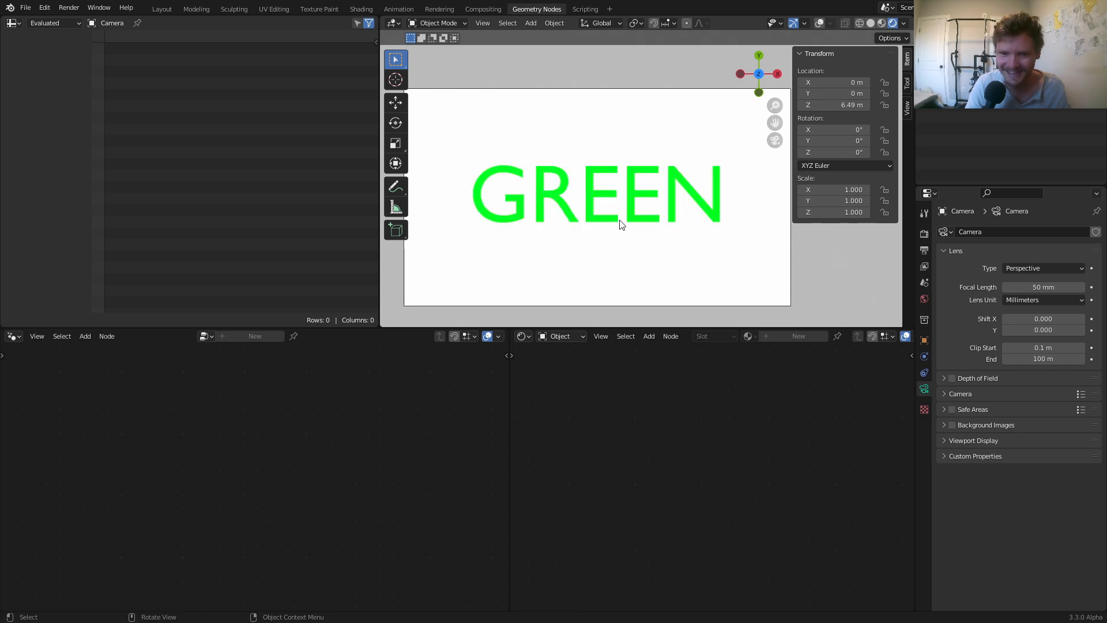
Select the text object and expose the Multiply node's value as a group input inside the node group before Fill Curve.
click(618, 217)
scroll(235, 482, down, 6)
middle_drag(51, 457, 219, 459)
click(232, 428)
scroll(120, 471, up, 5)
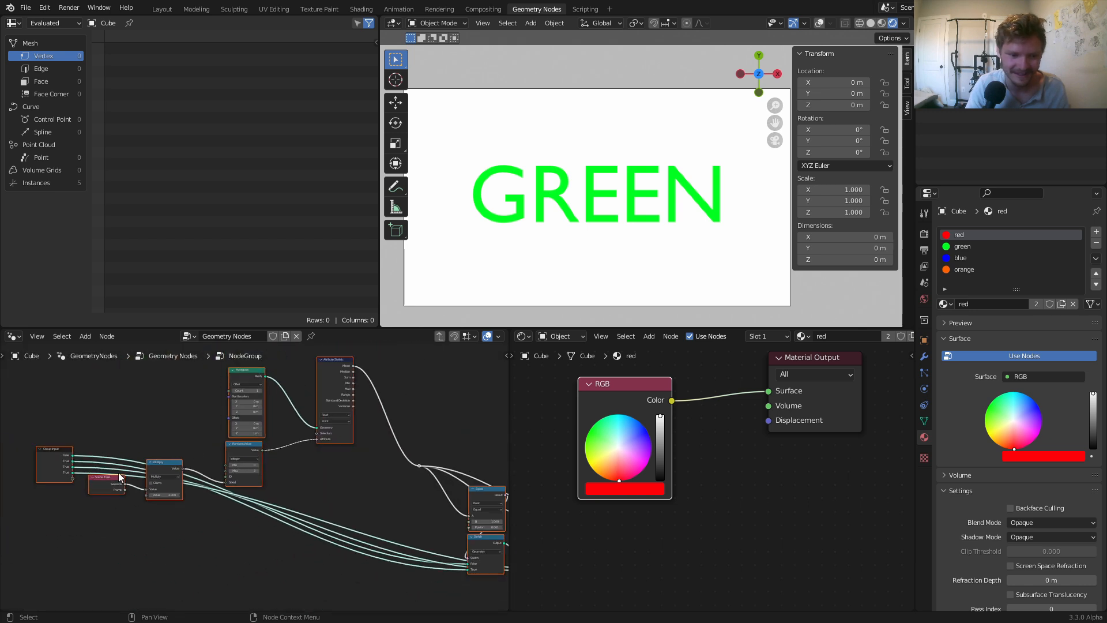
drag(256, 456, 96, 420)
key(Tab)
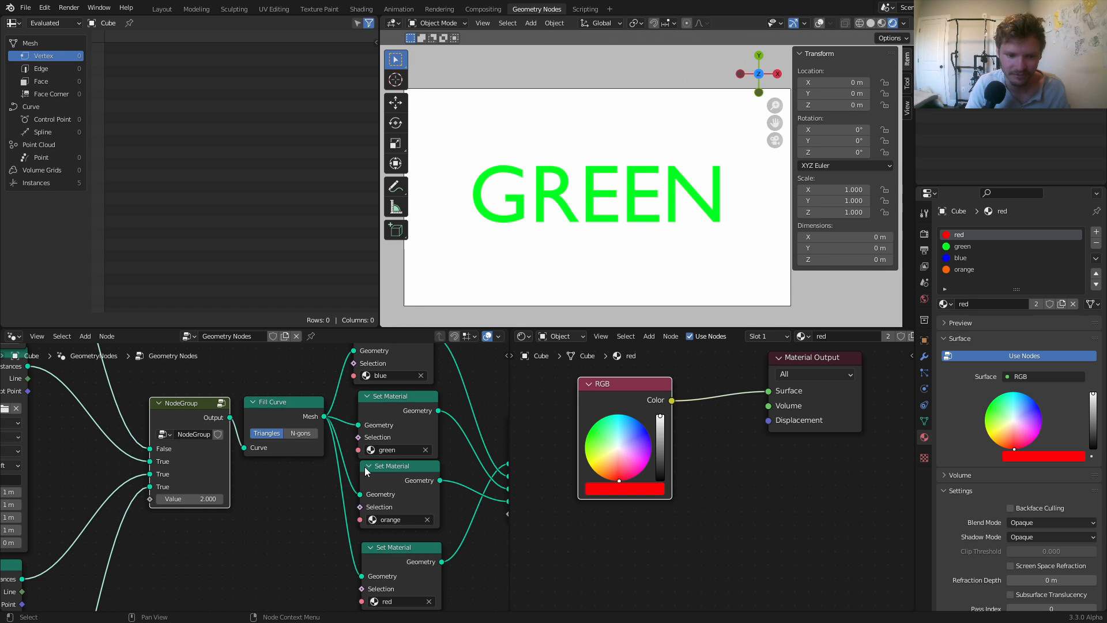
Open the material node group and expose its Multiply node's value as another group input.
scroll(256, 443, down, 2)
click(428, 412)
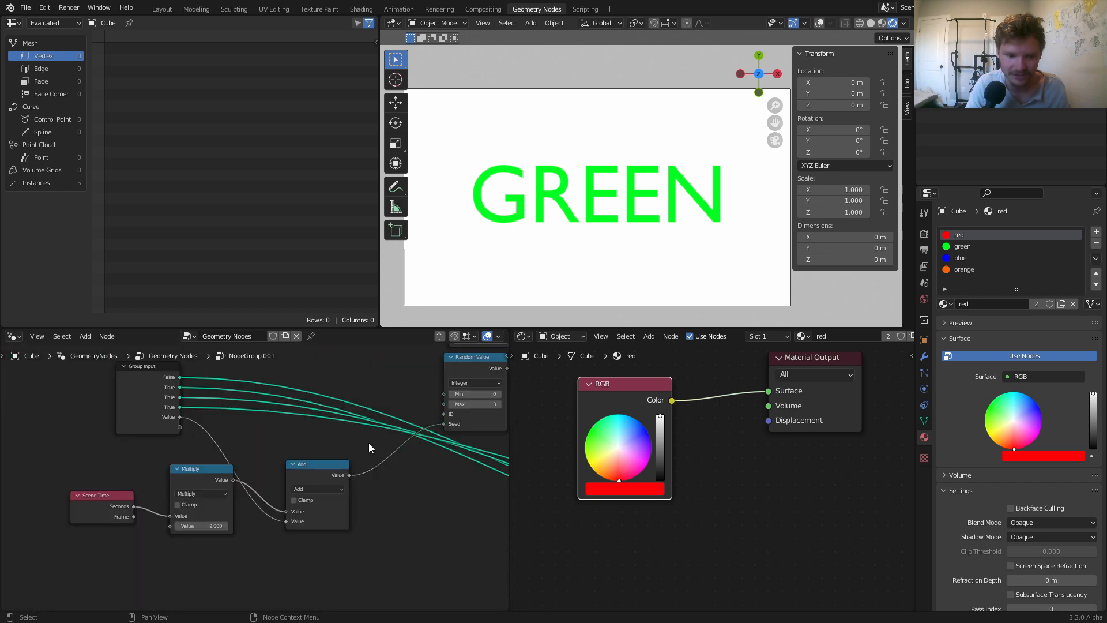
drag(170, 529, 182, 427)
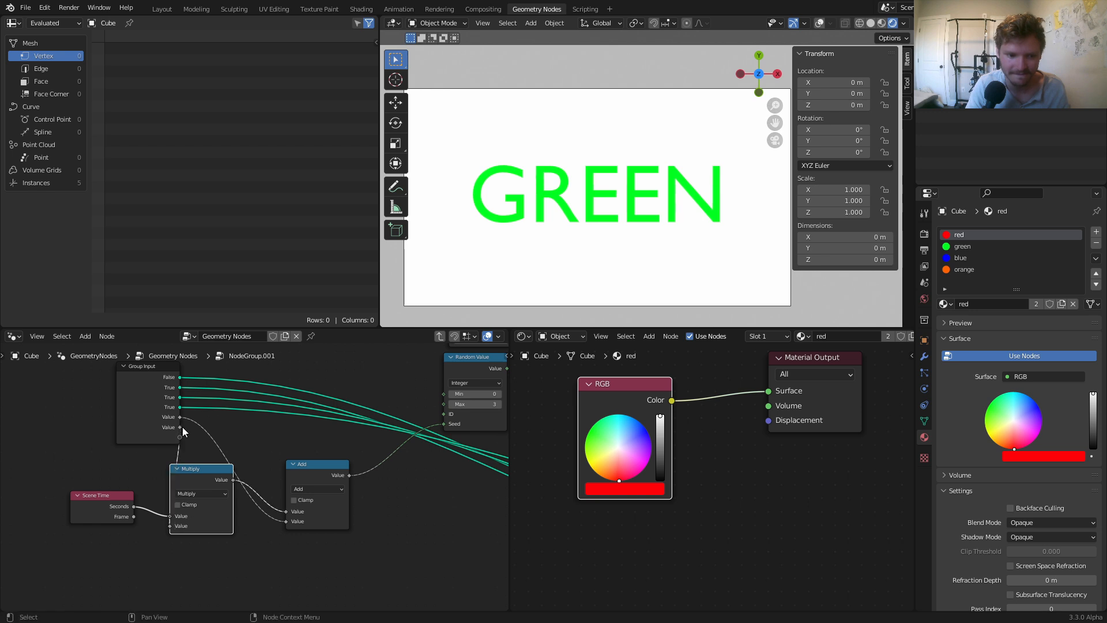
Leave the node group, add a Value node and connect it to the exposed Value inputs of both the word and material node groups.
key(Tab)
key(shift+a)
click(251, 379)
text(v)
key(Return)
click(186, 499)
drag(224, 499, 153, 416)
drag(184, 511, 436, 441)
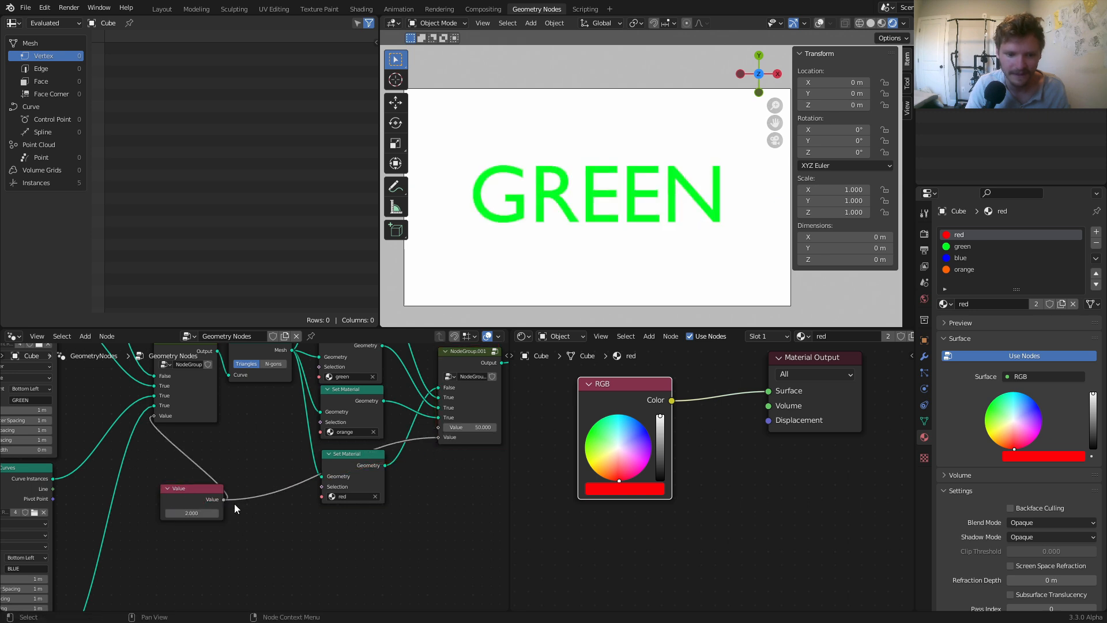
Set the shared Value node feeding both node groups to 1.
click(203, 514)
text(1)
key(Return)
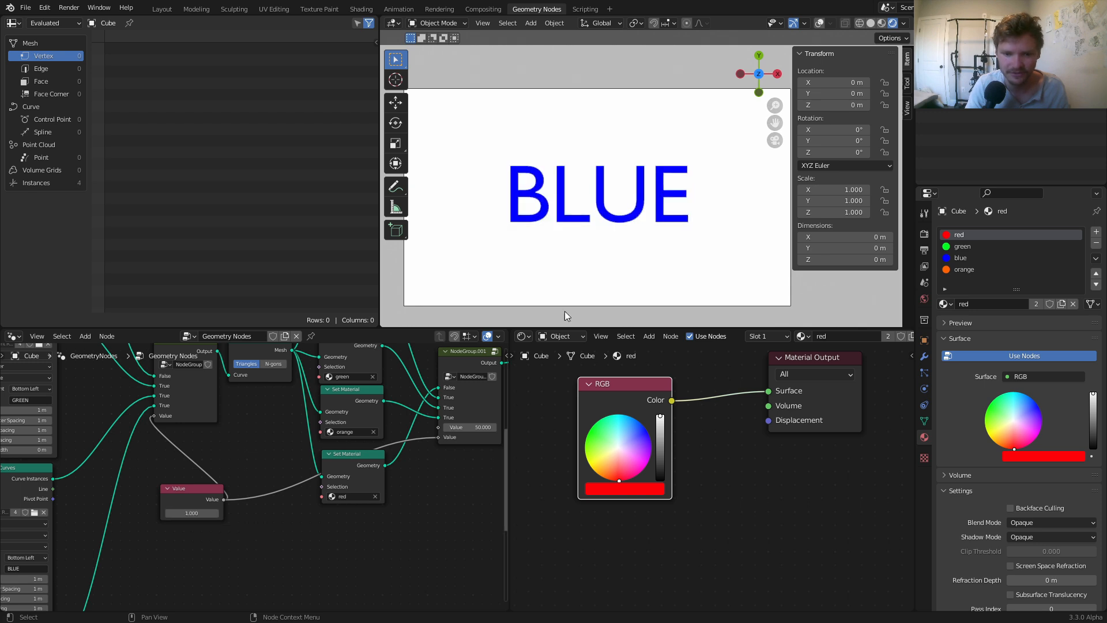
Play the animation through the camera to check how the words and their colours switch at the current speed.
key(Right)
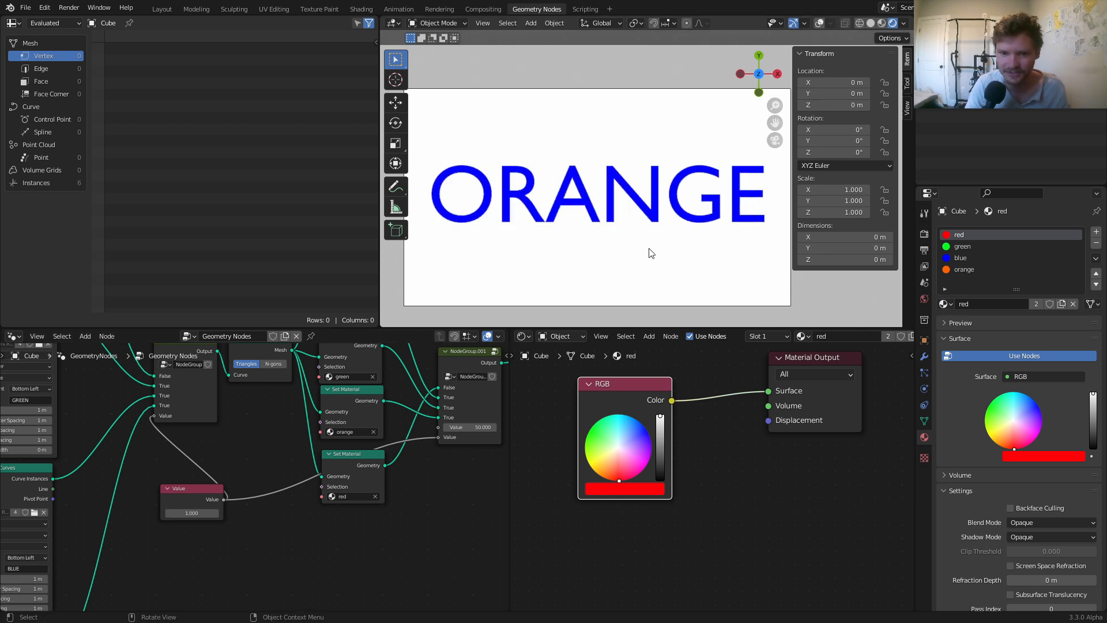
key(space)
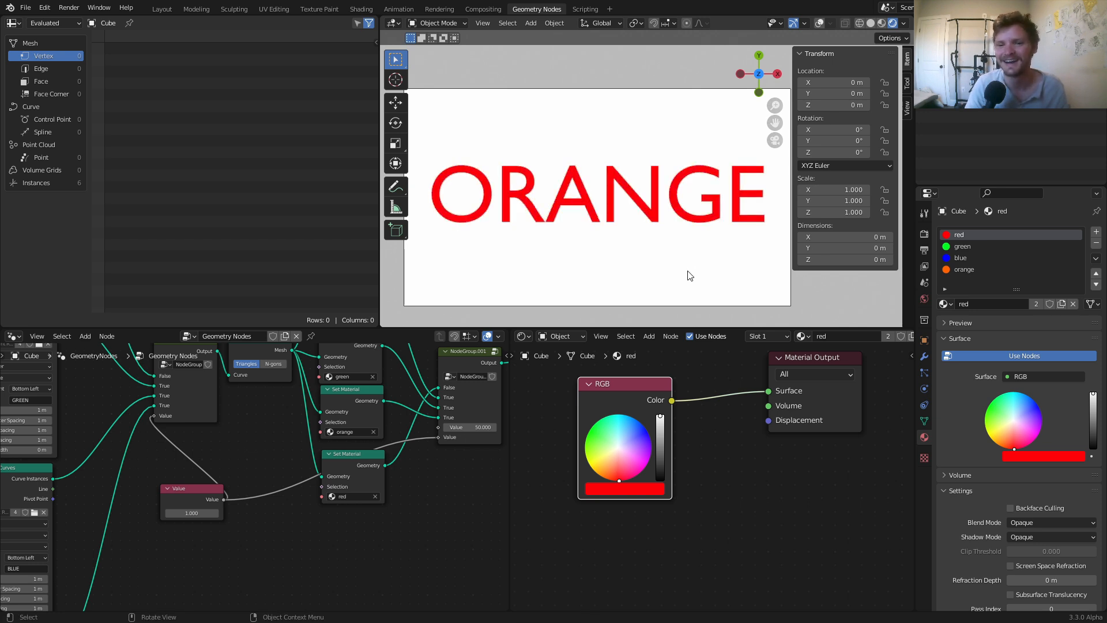
scroll(687, 271, down, 2)
scroll(688, 271, up, 1)
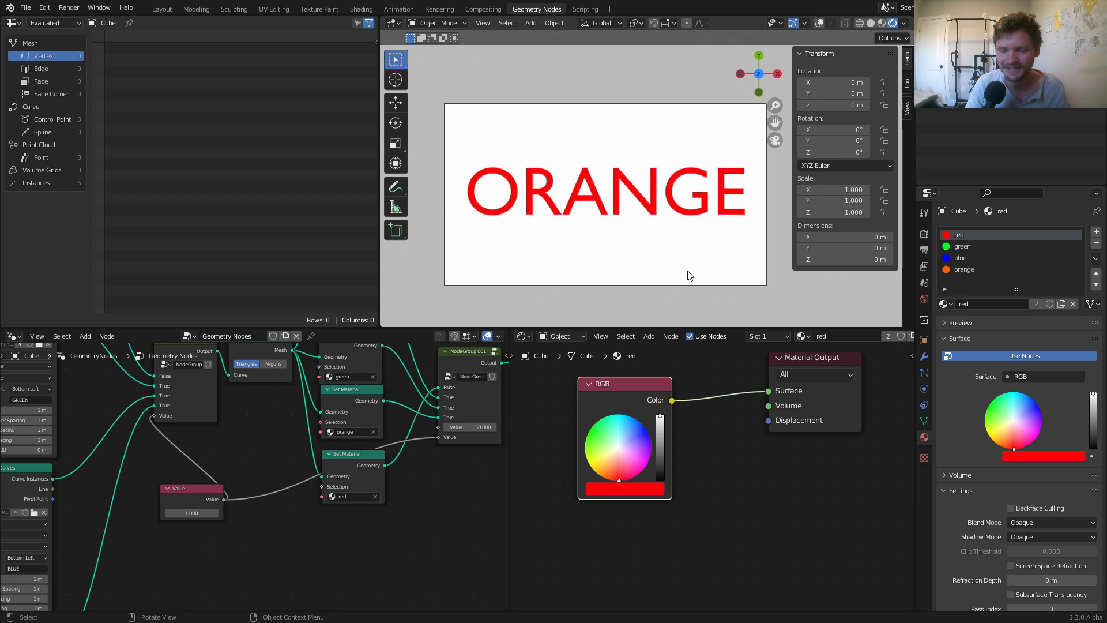
scroll(691, 276, up, 1)
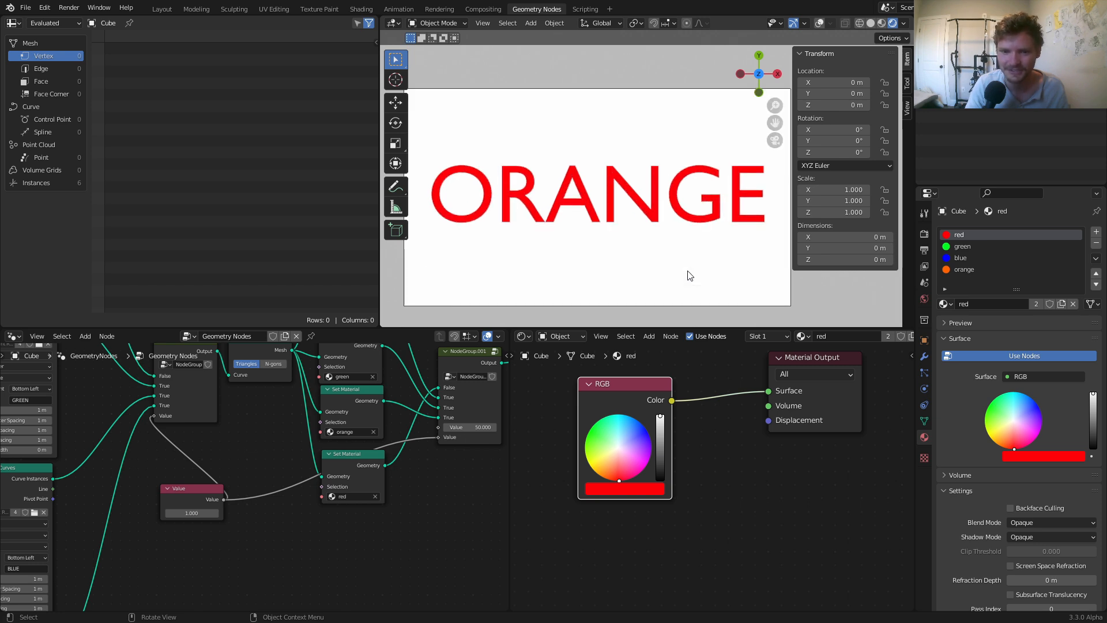
scroll(691, 276, down, 1)
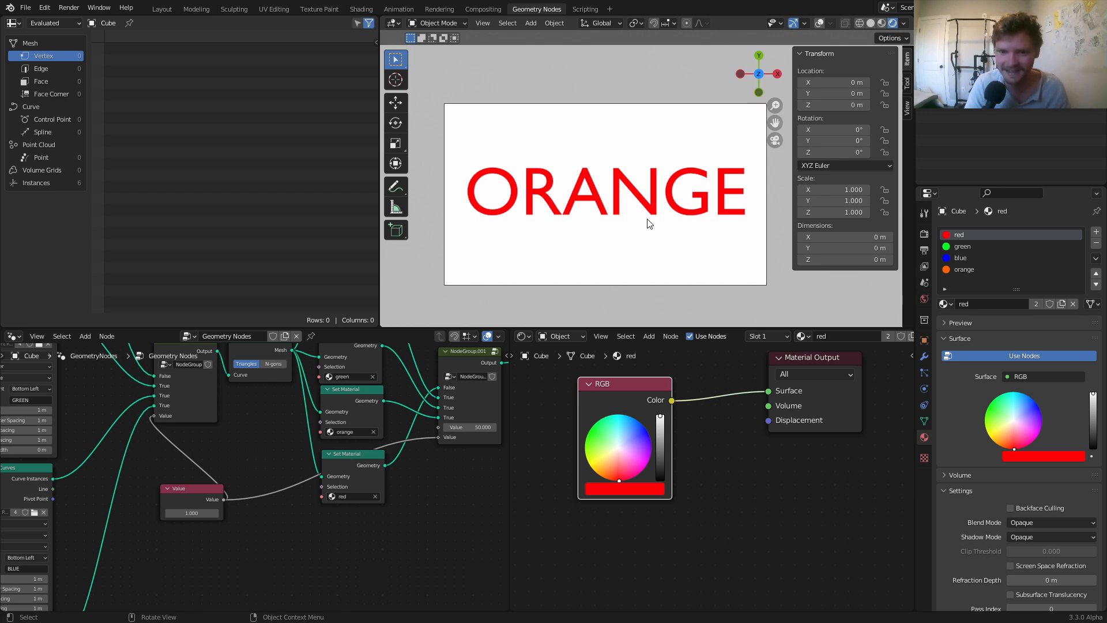
key(space)
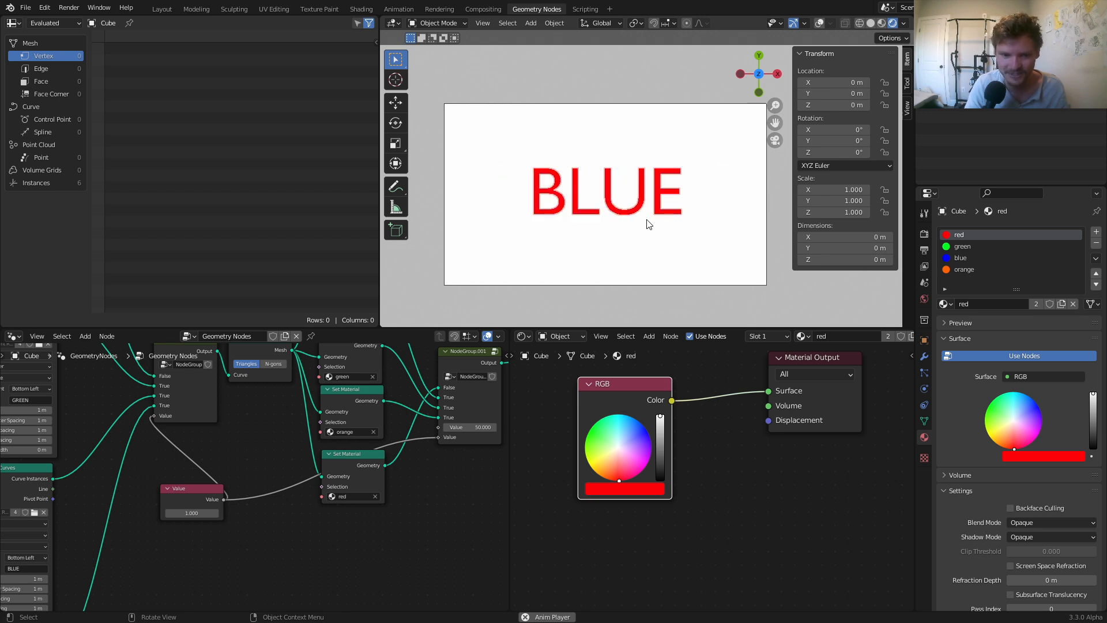
Set the shared Value node to 5 during playback.
click(193, 513)
text(5)
key(Return)
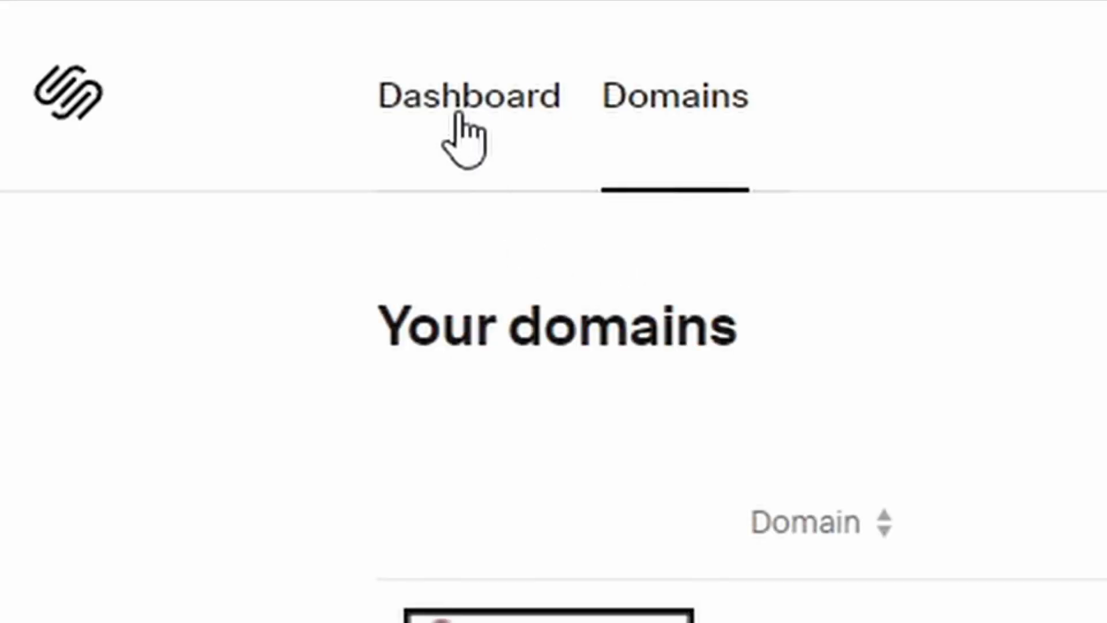
Switch to the Squarespace pages, view the dashboard and domains, browse the website's home page and open its Breathing page.
click(457, 136)
click(672, 144)
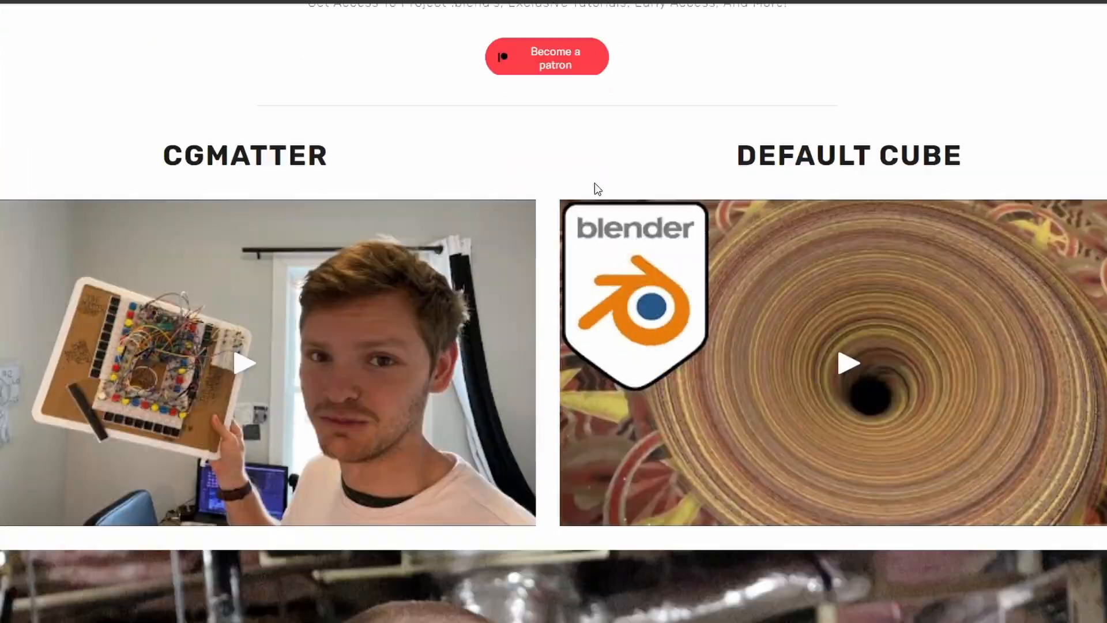
scroll(598, 188, down, 10)
scroll(613, 292, up, 12)
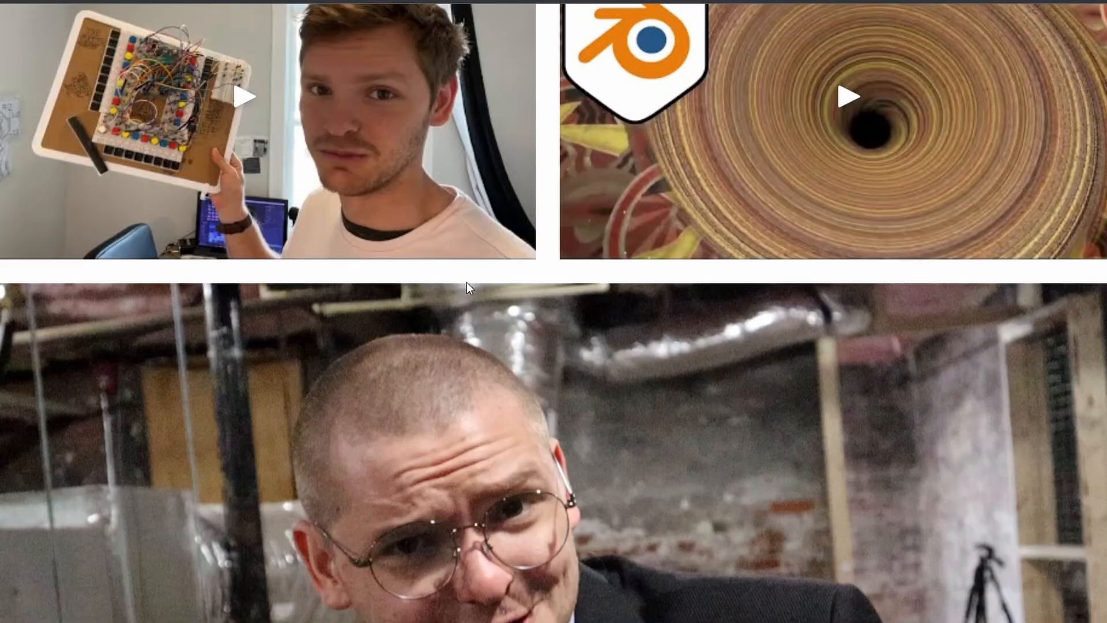
click(141, 74)
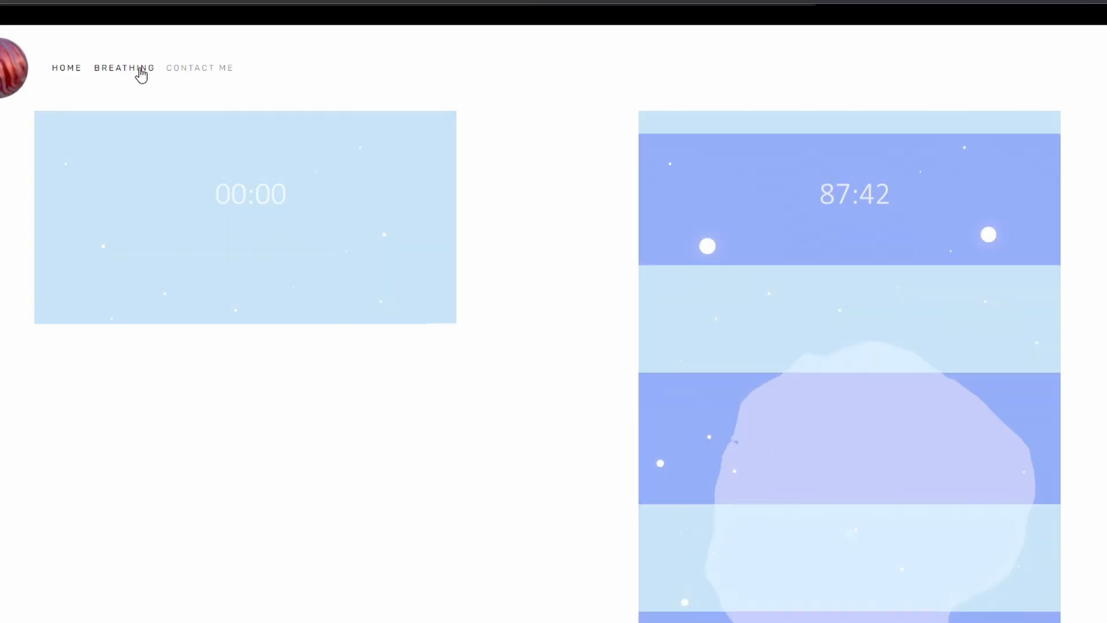